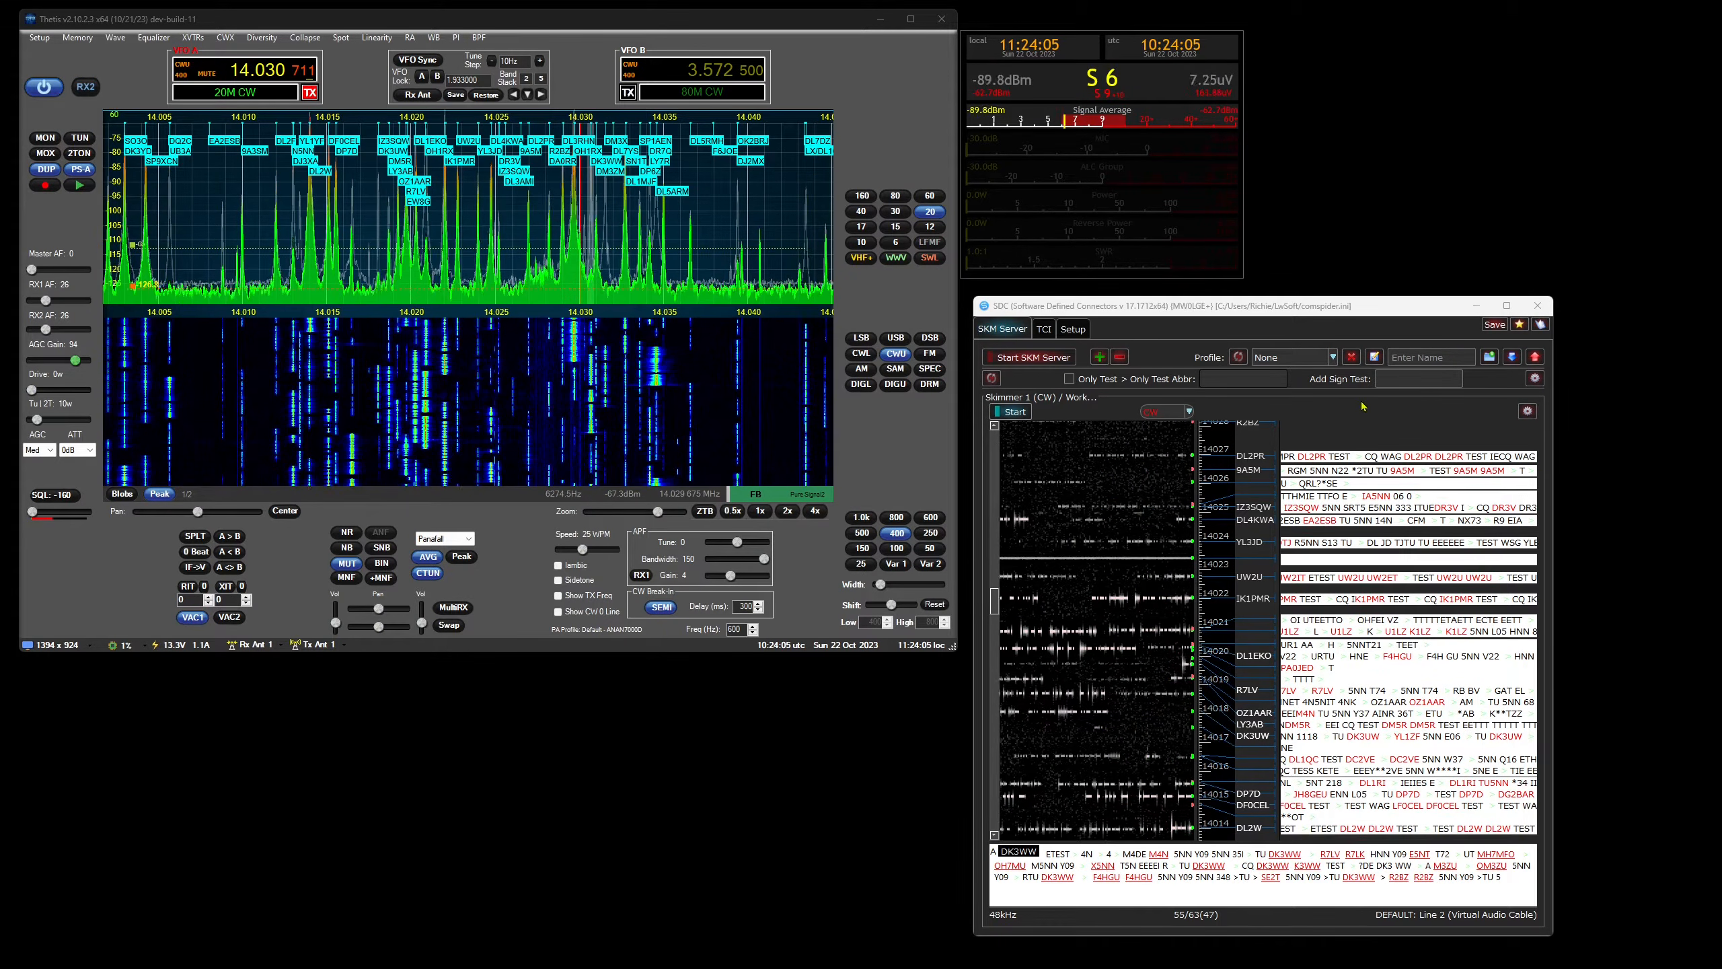
# Step: Stop the CW Skimmer 1 and disable both Use SKM Server and Use TCI in the SDC setup options
pyautogui.click(1017, 414)
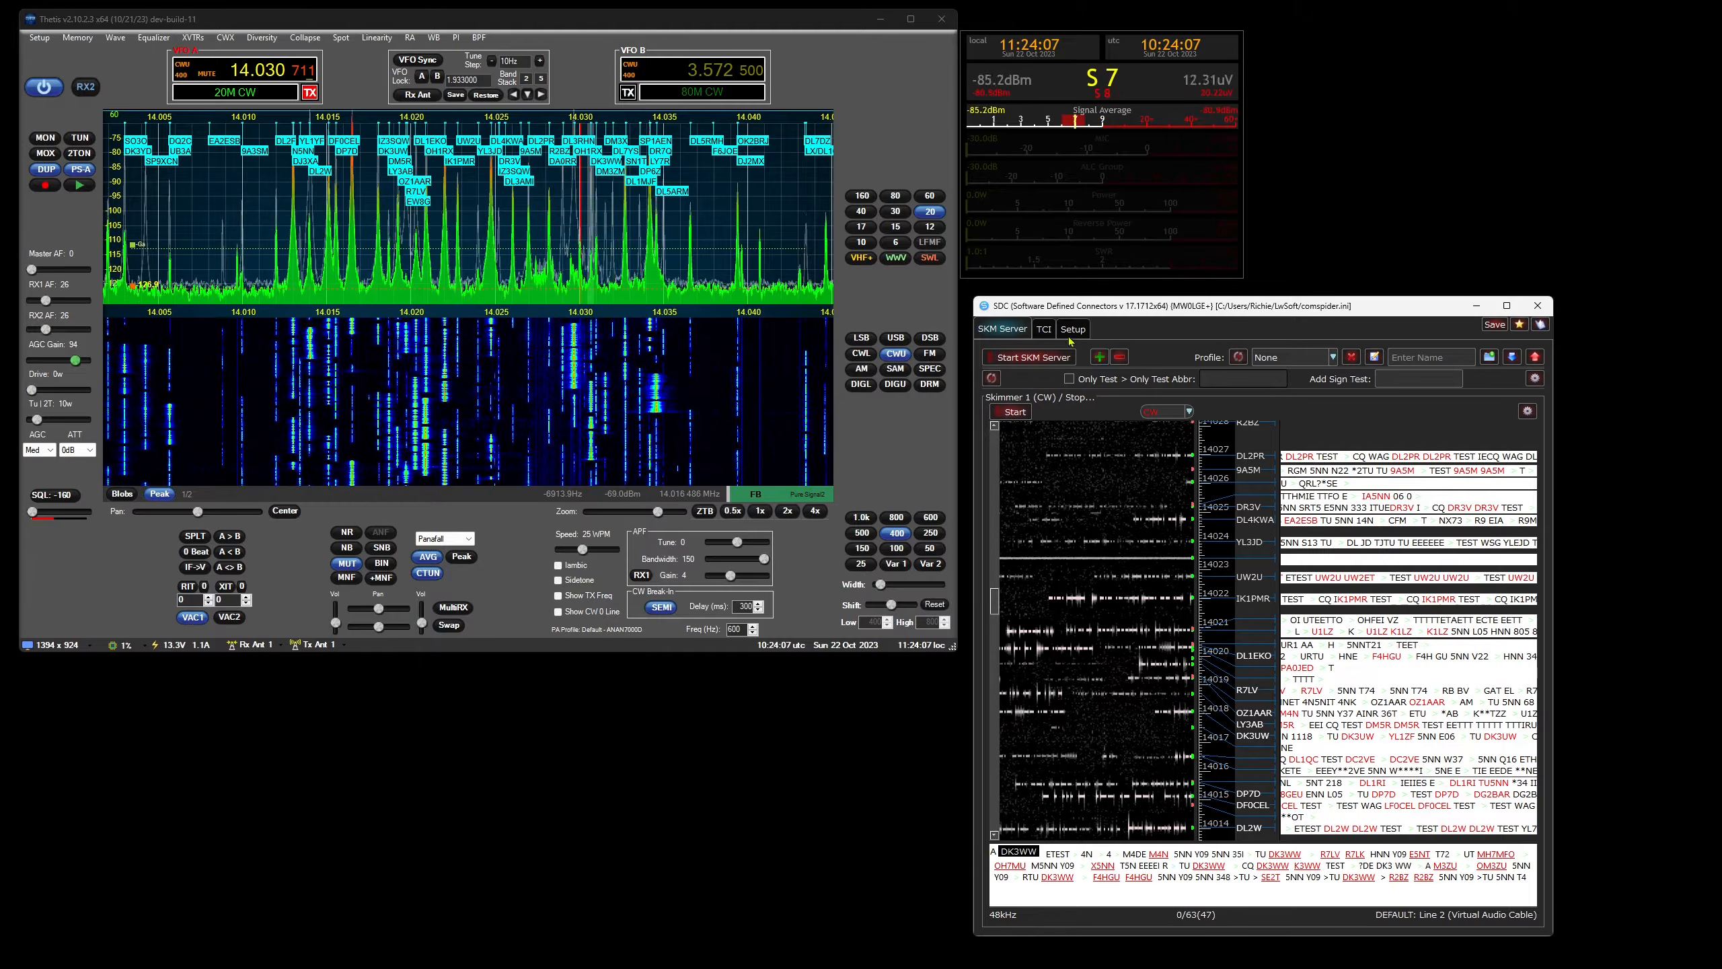
pyautogui.click(1075, 330)
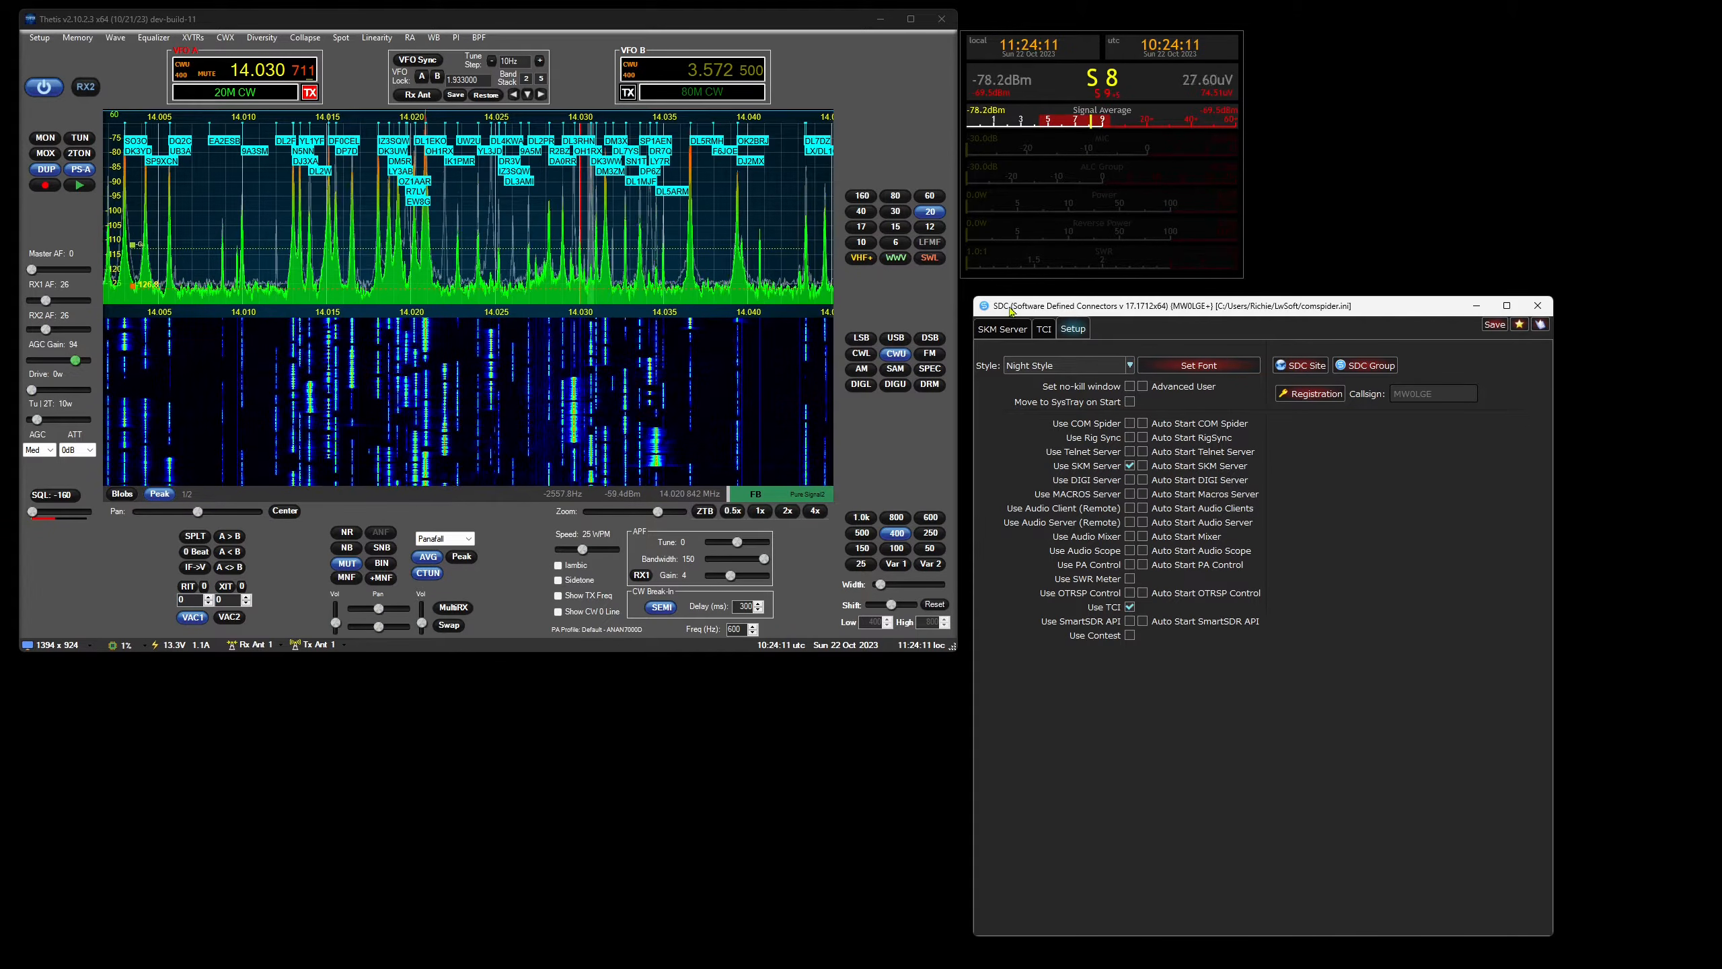
pyautogui.click(1130, 466)
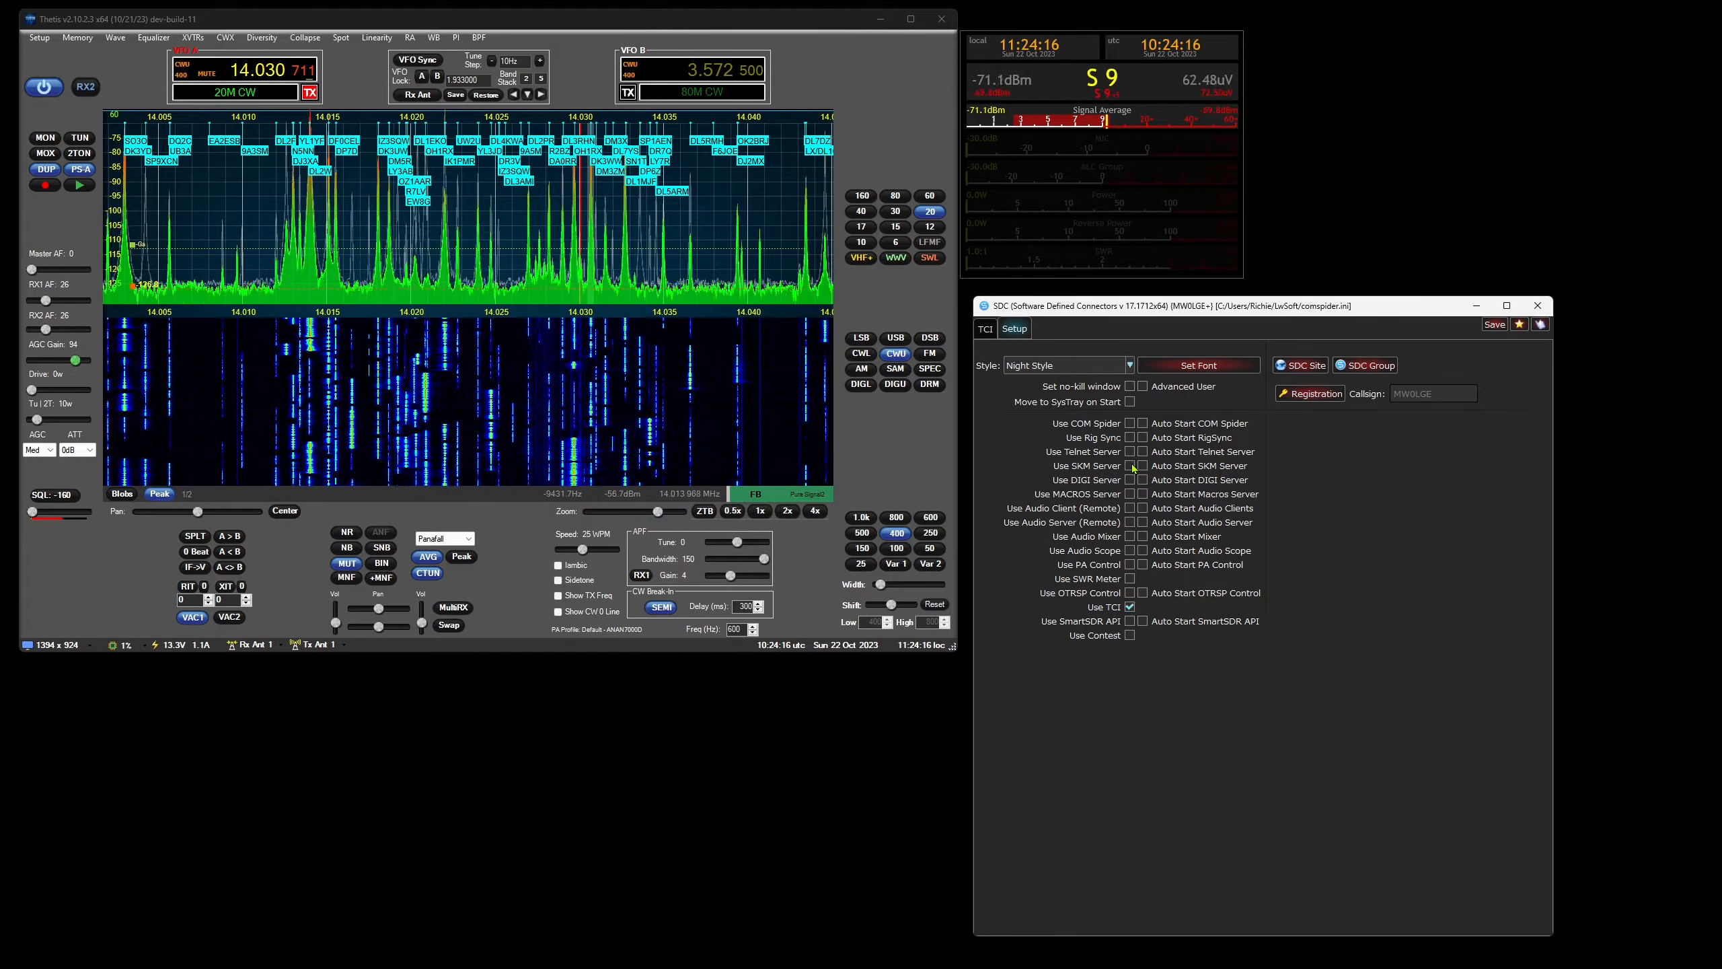
pyautogui.click(1129, 607)
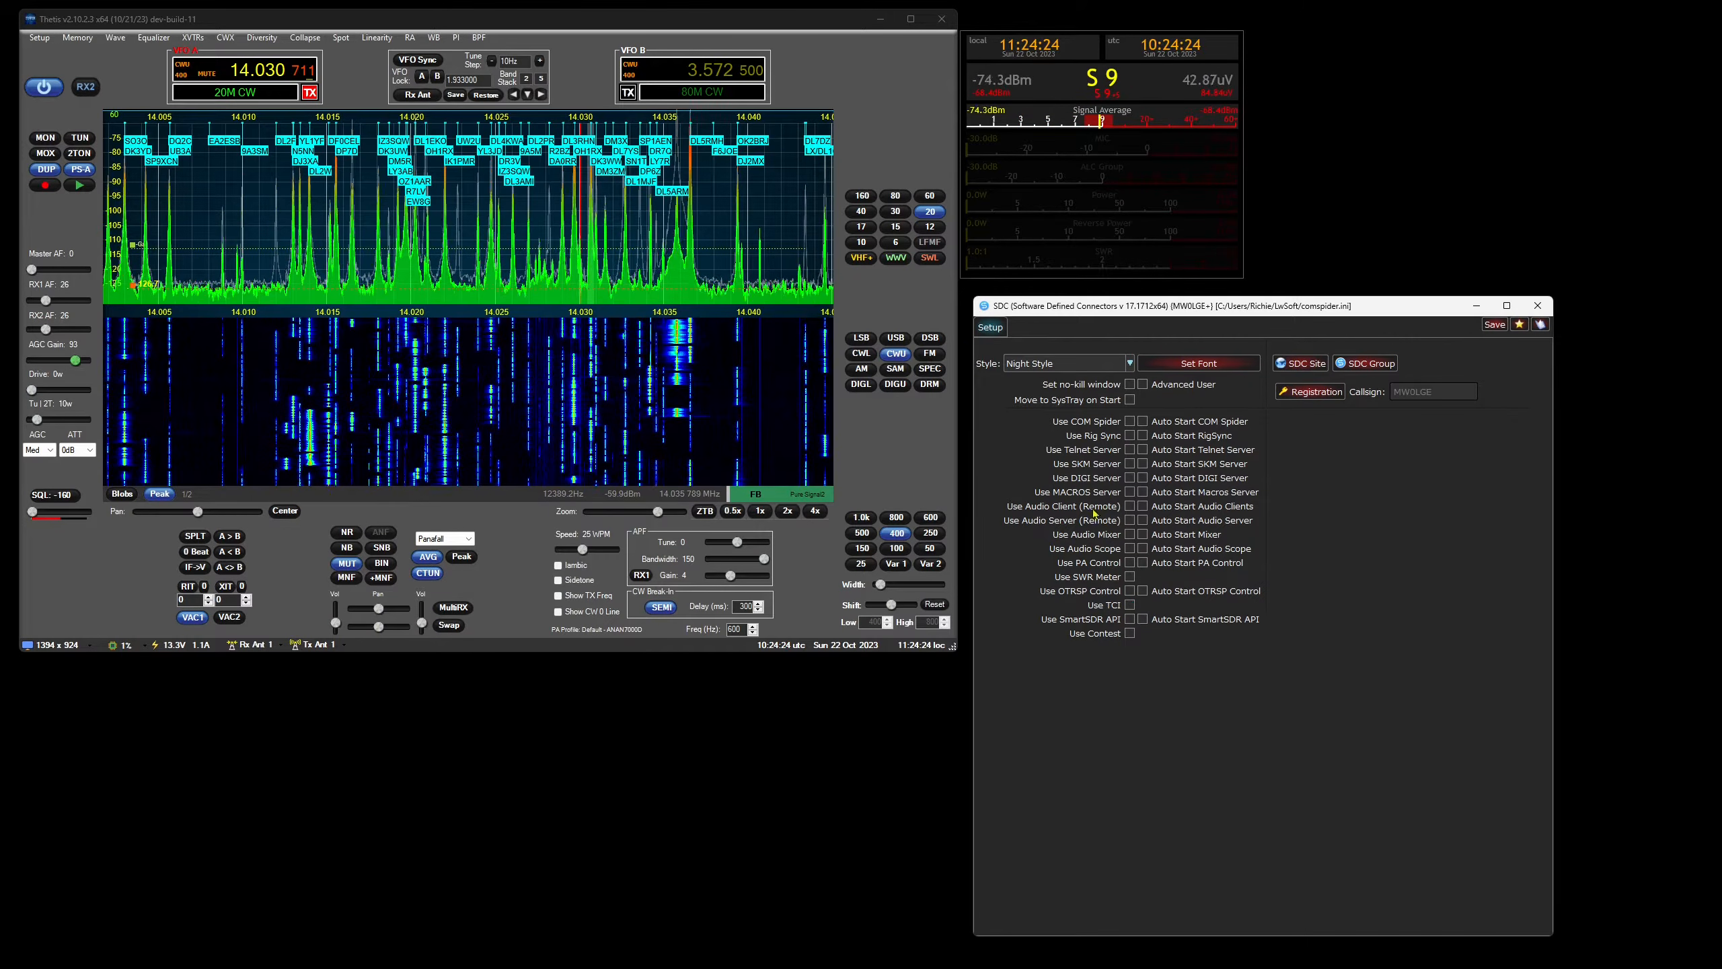
pyautogui.click(1130, 606)
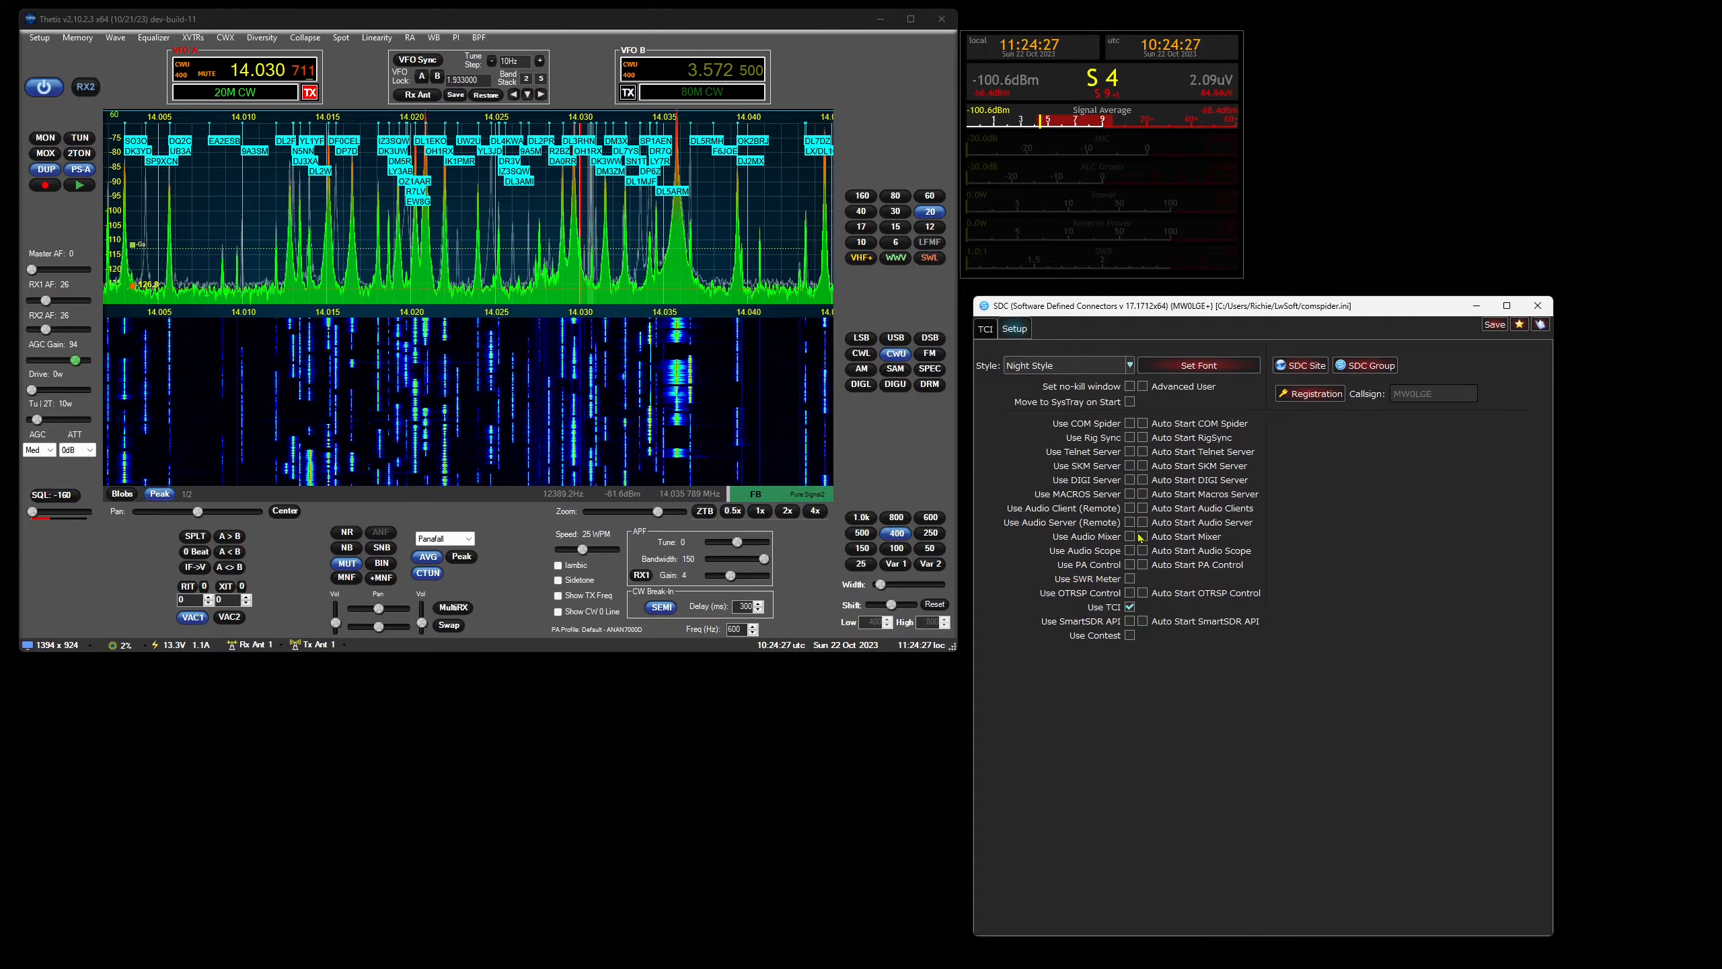
pyautogui.click(1130, 607)
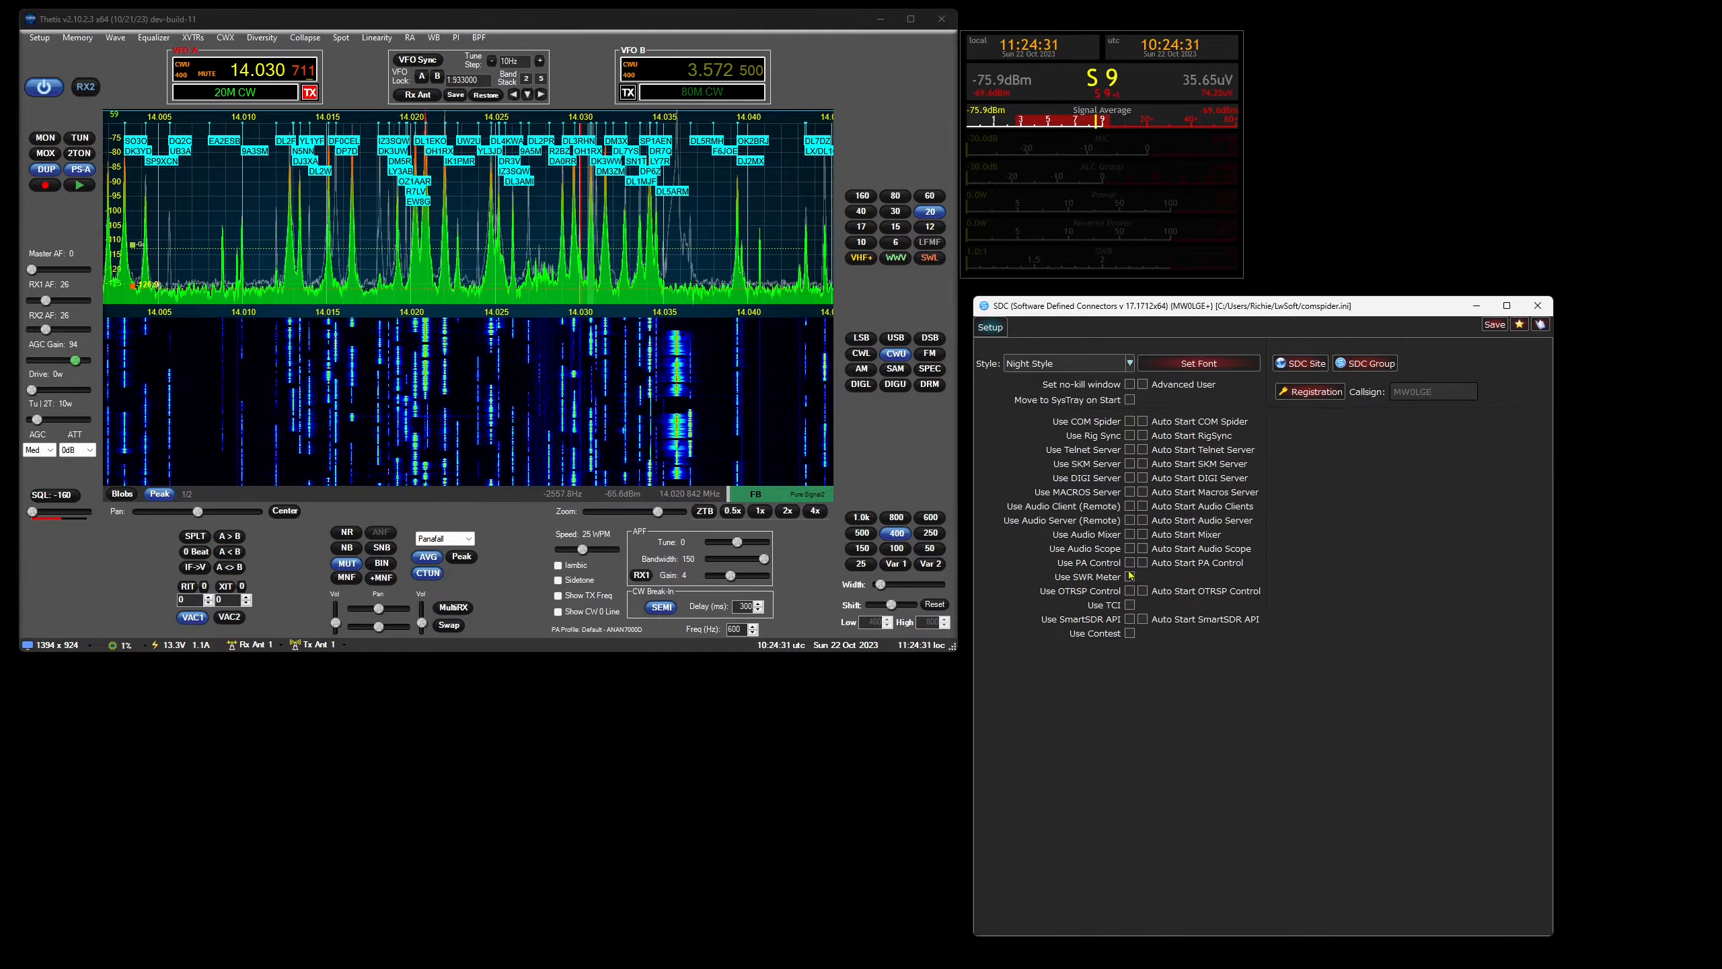
# Step: Close SDC and Thetis, relaunch SDCx64 and Thetis-x64, and move the SDC window clear of the Thetis area
pyautogui.click(1540, 305)
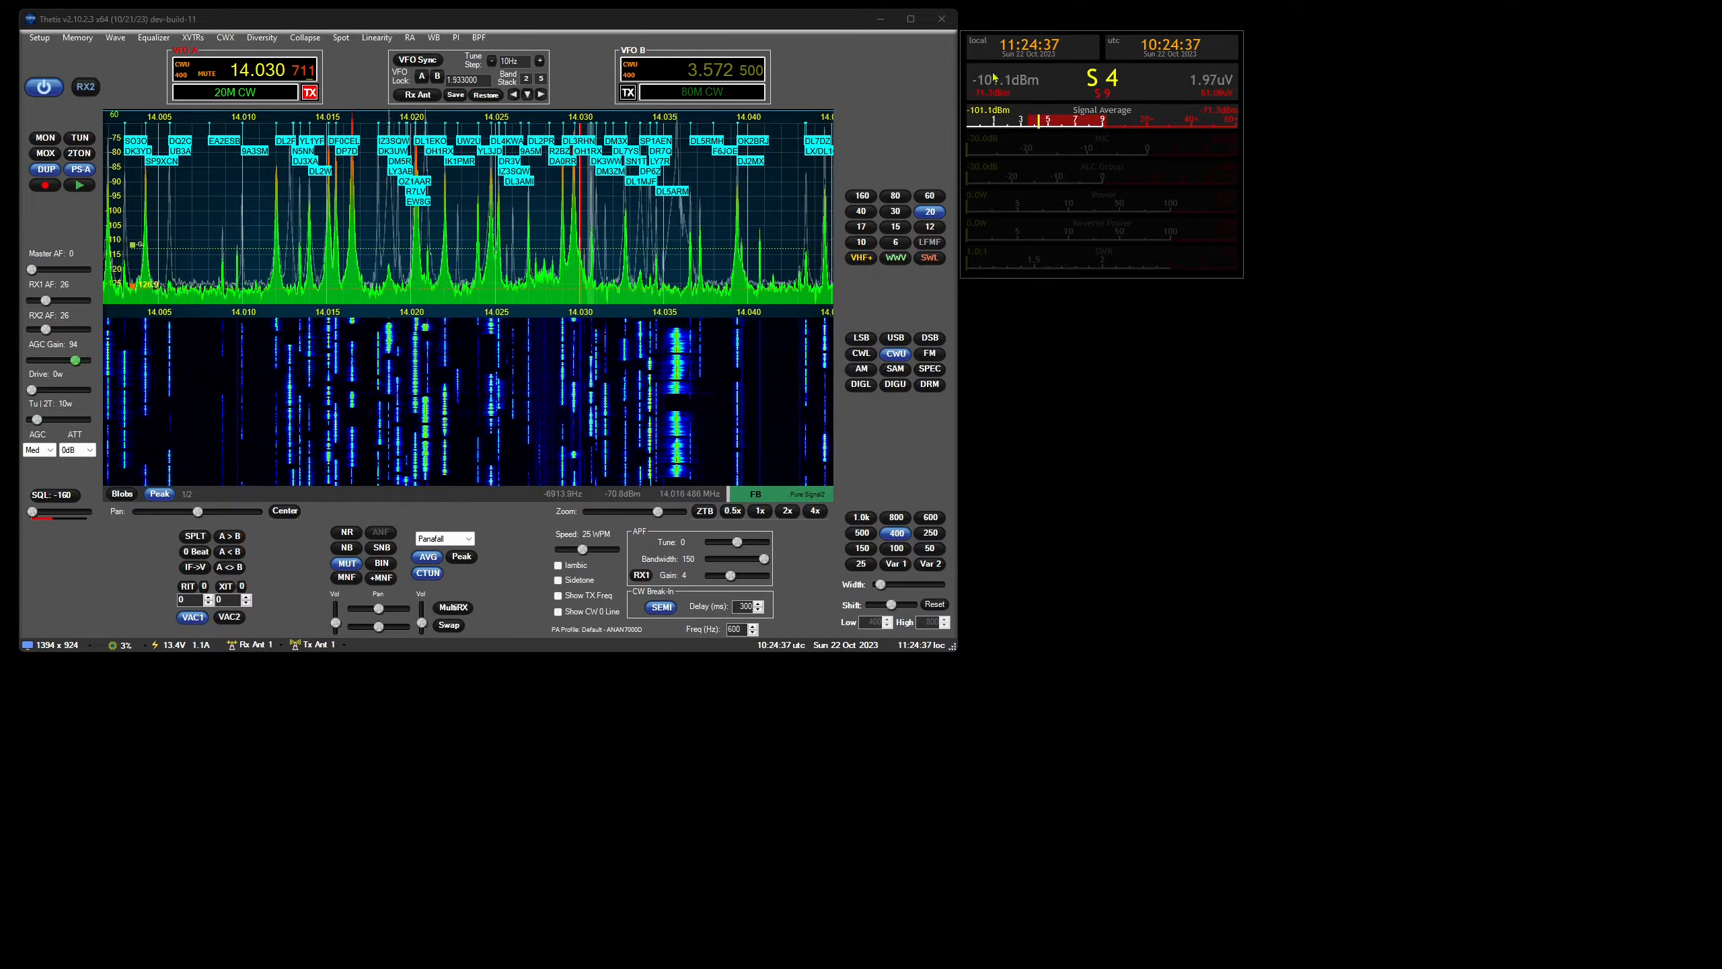
pyautogui.click(942, 18)
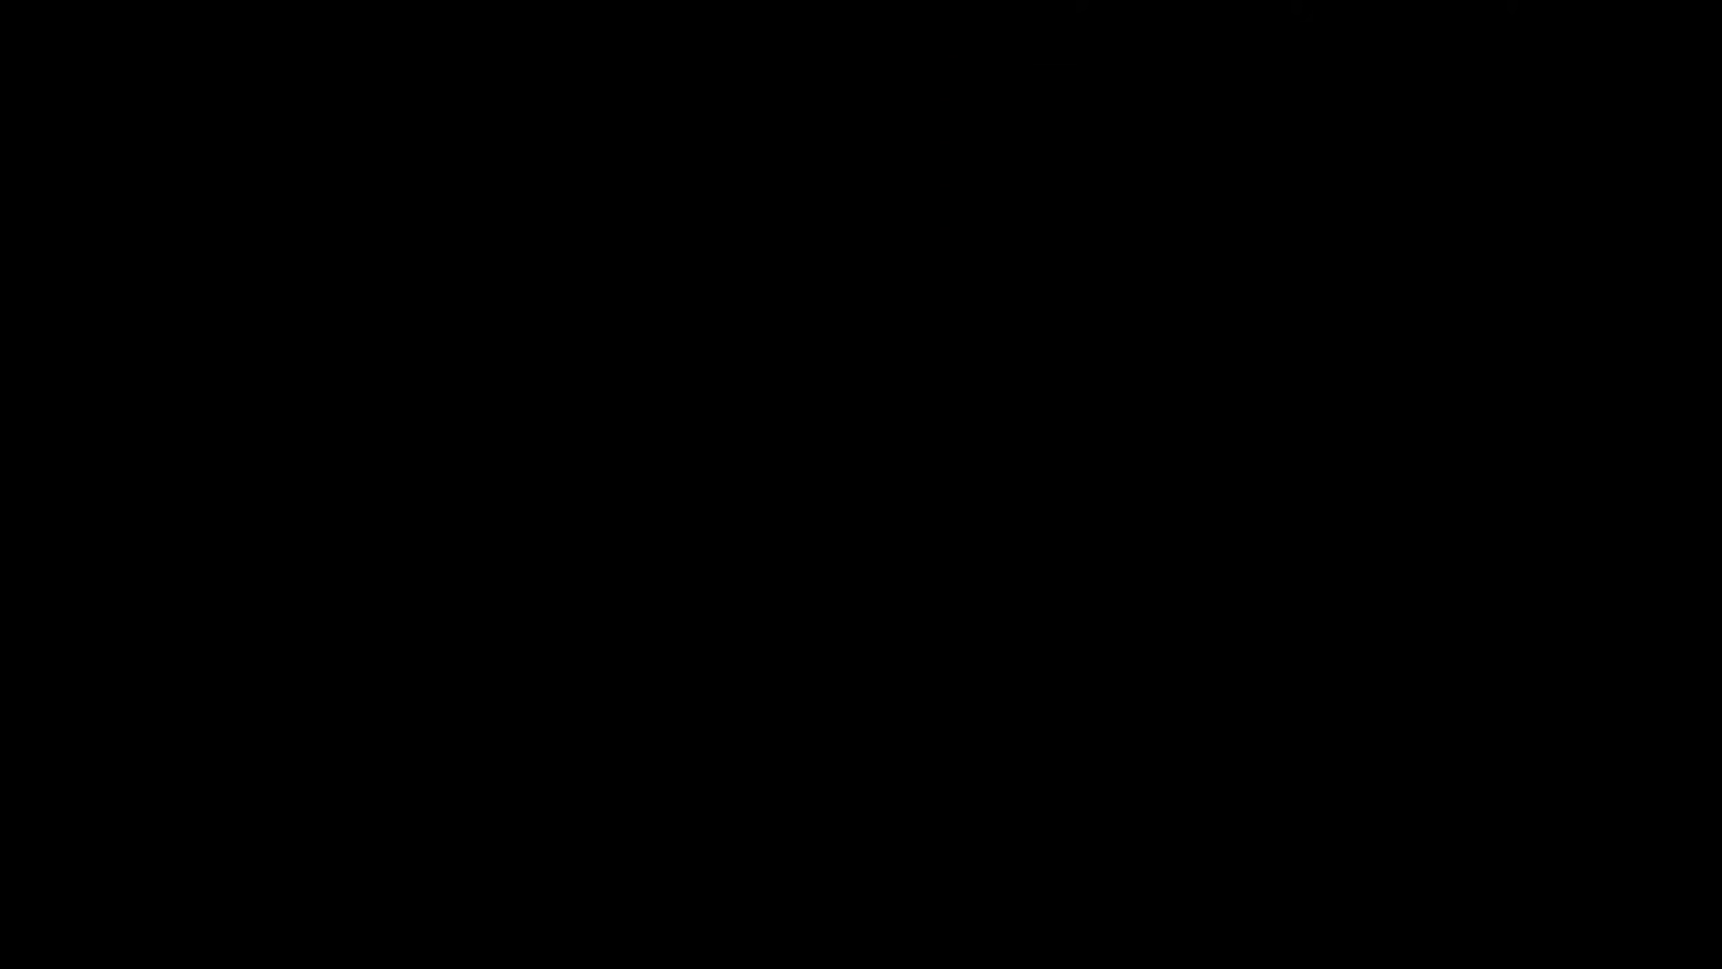
pyautogui.press('super')
pyautogui.write('sdc')
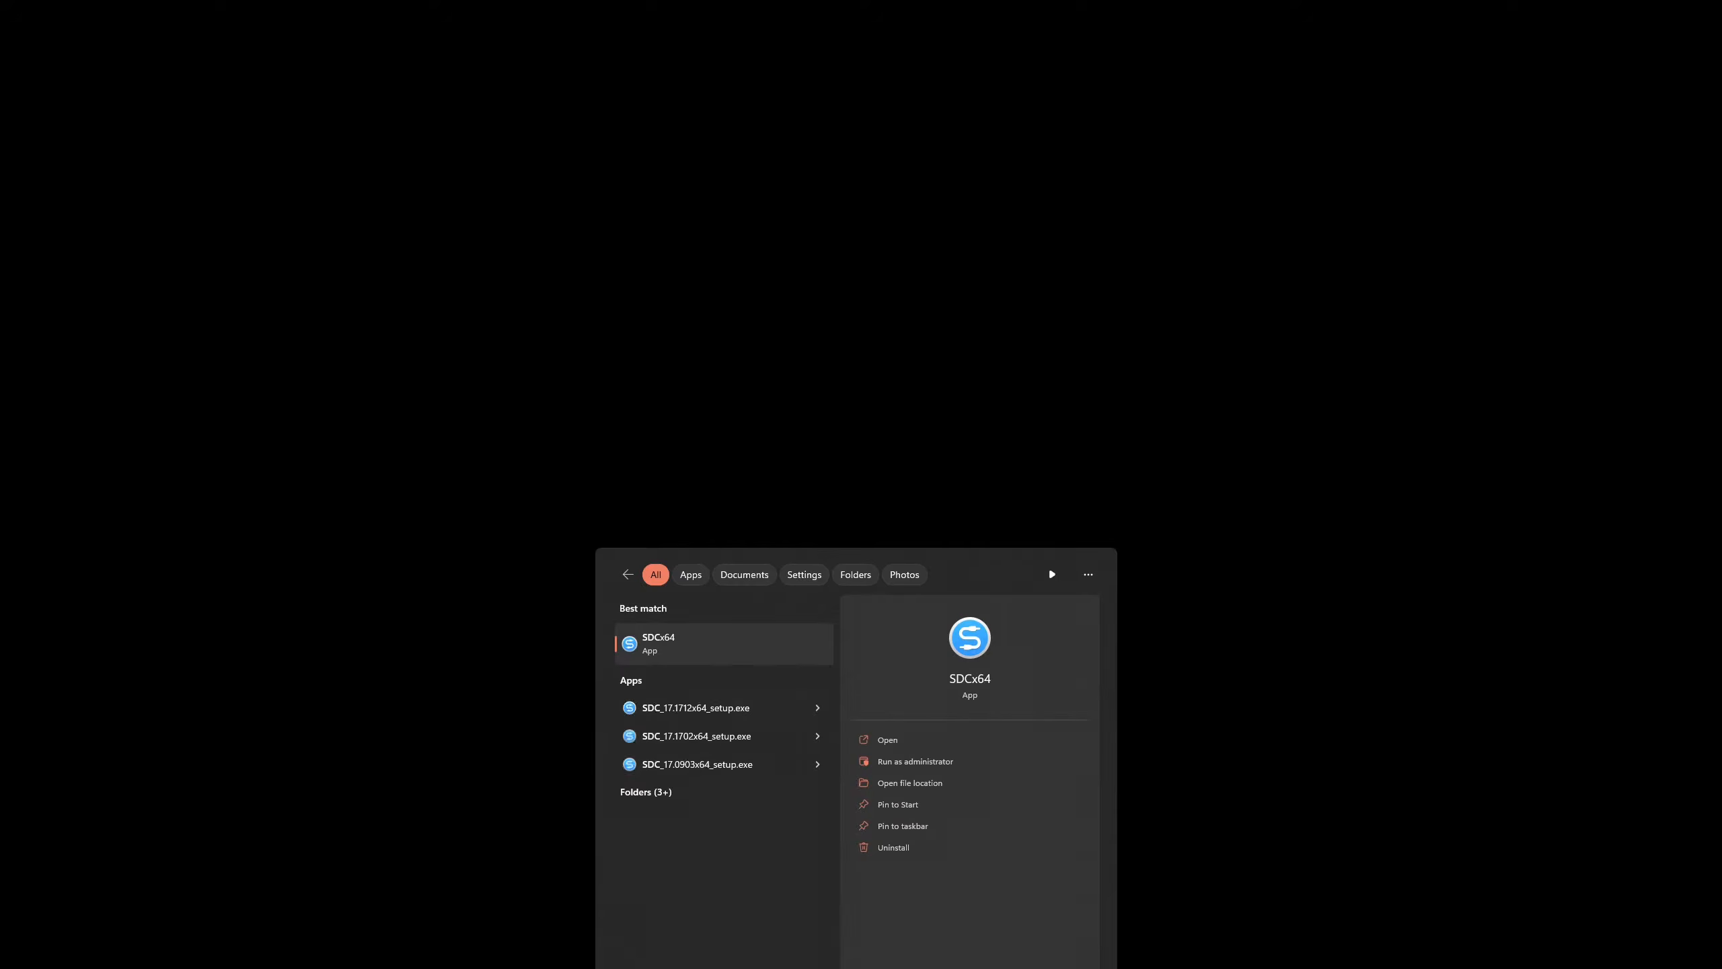
pyautogui.click(655, 652)
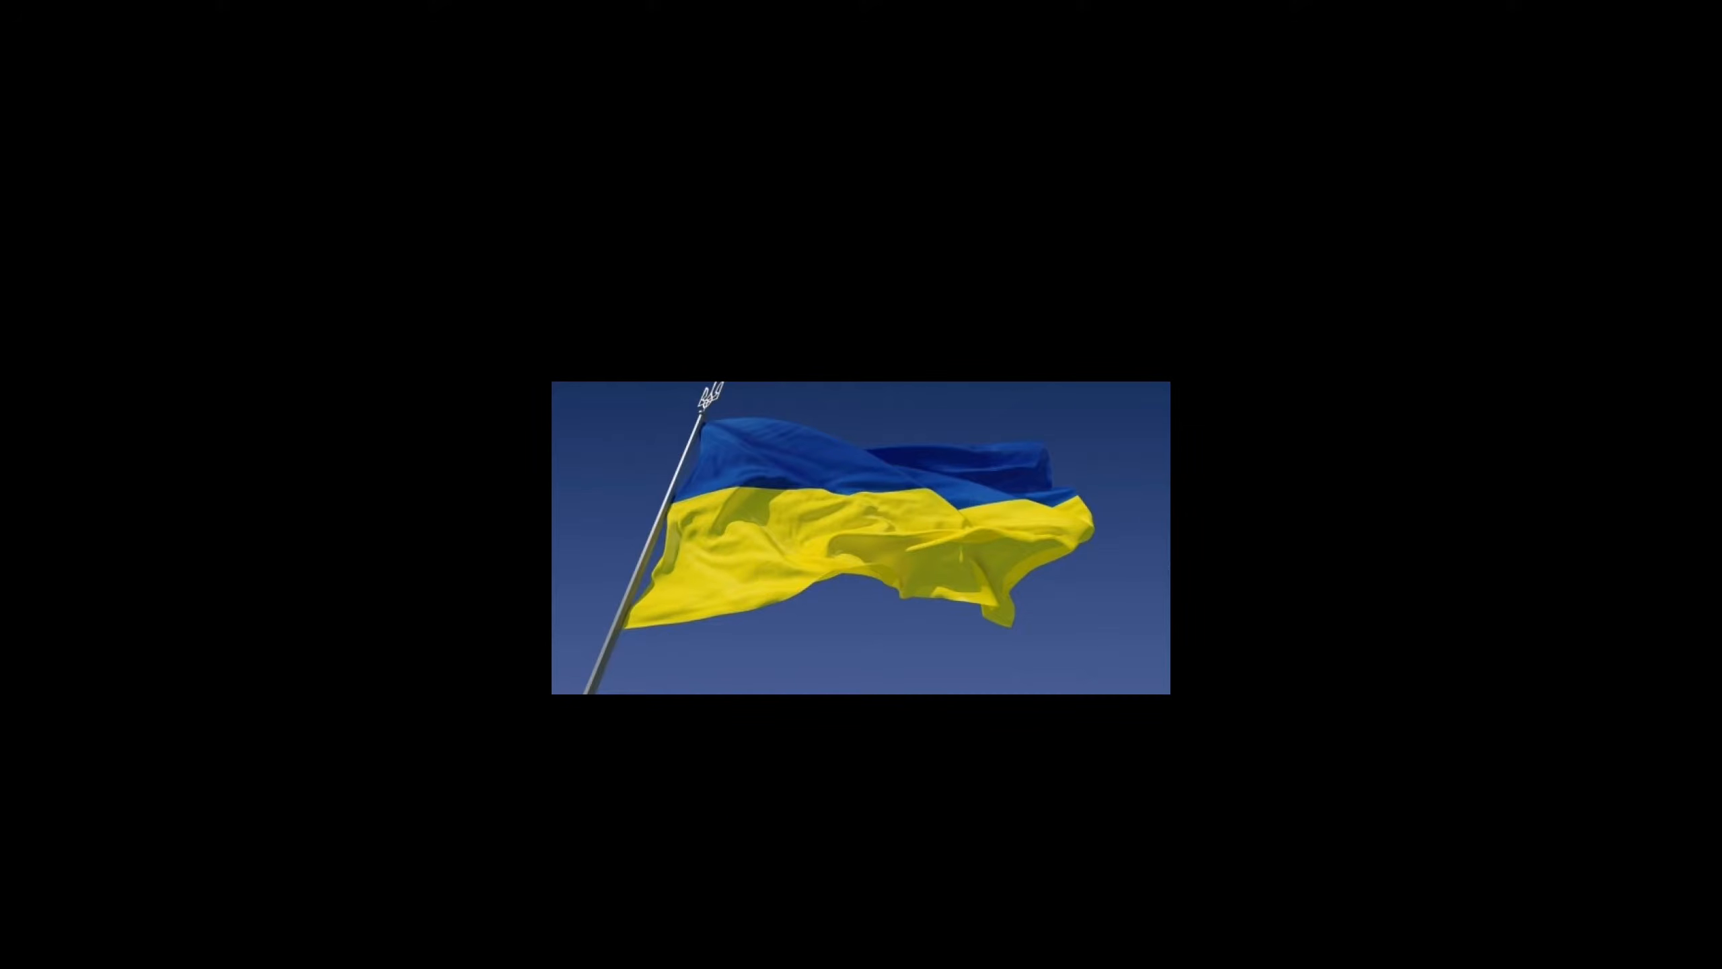
pyautogui.press('super')
pyautogui.write('the')
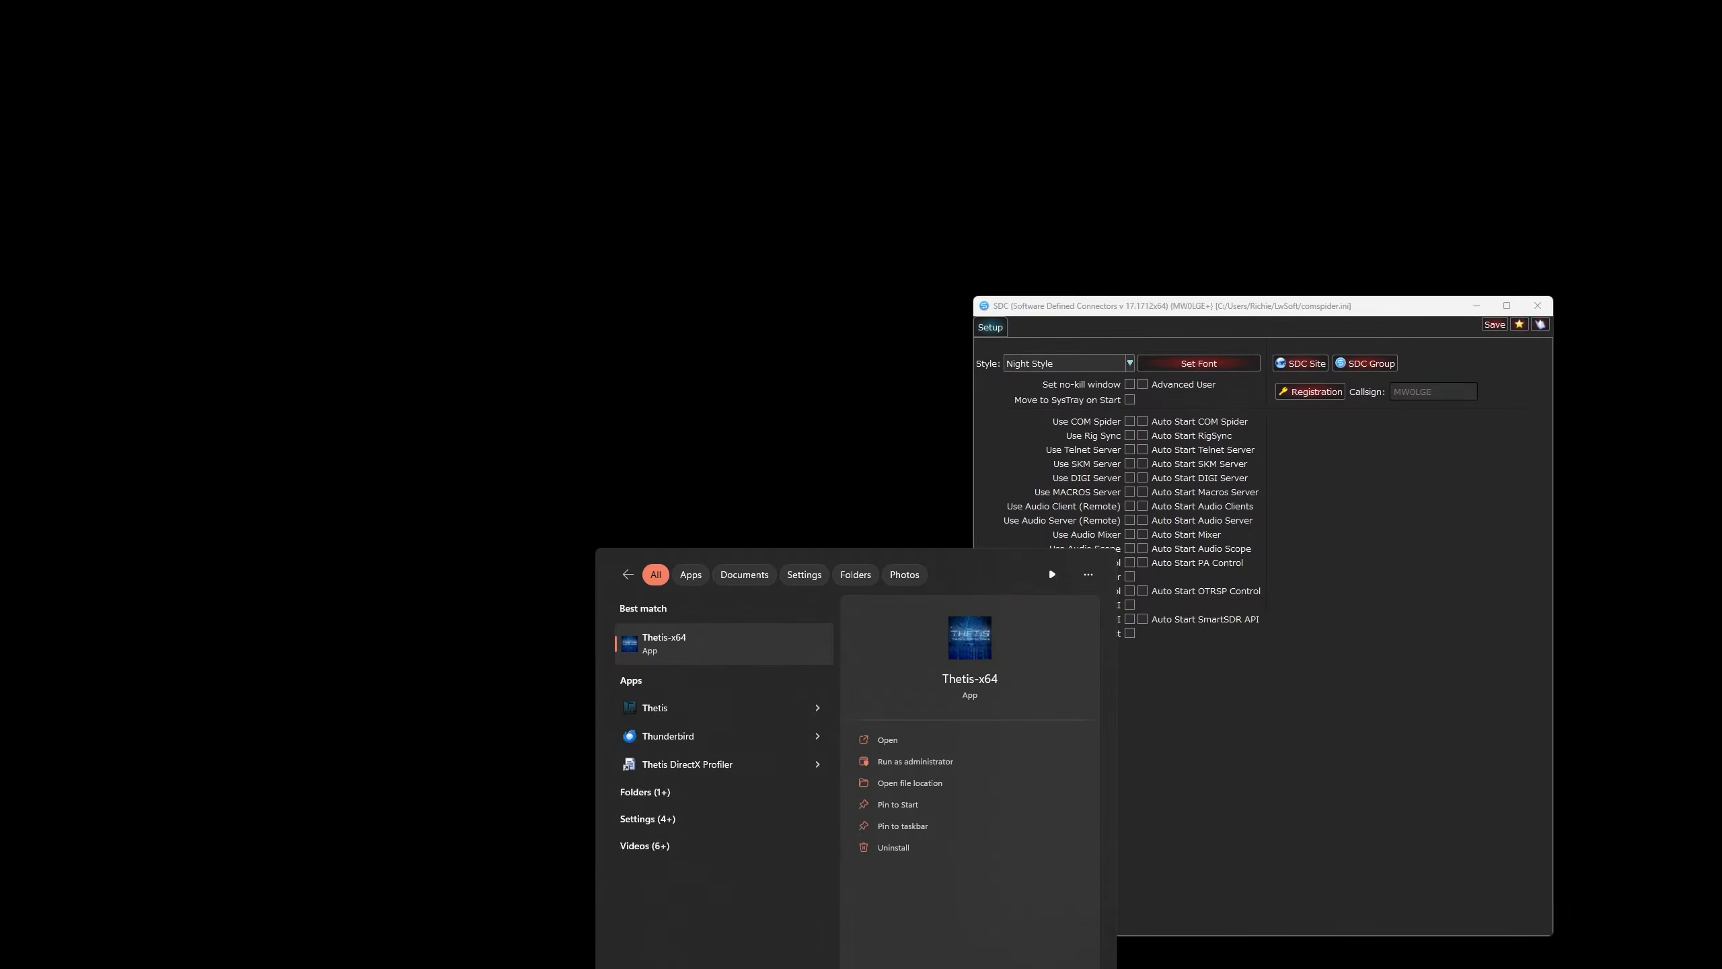
pyautogui.click(658, 652)
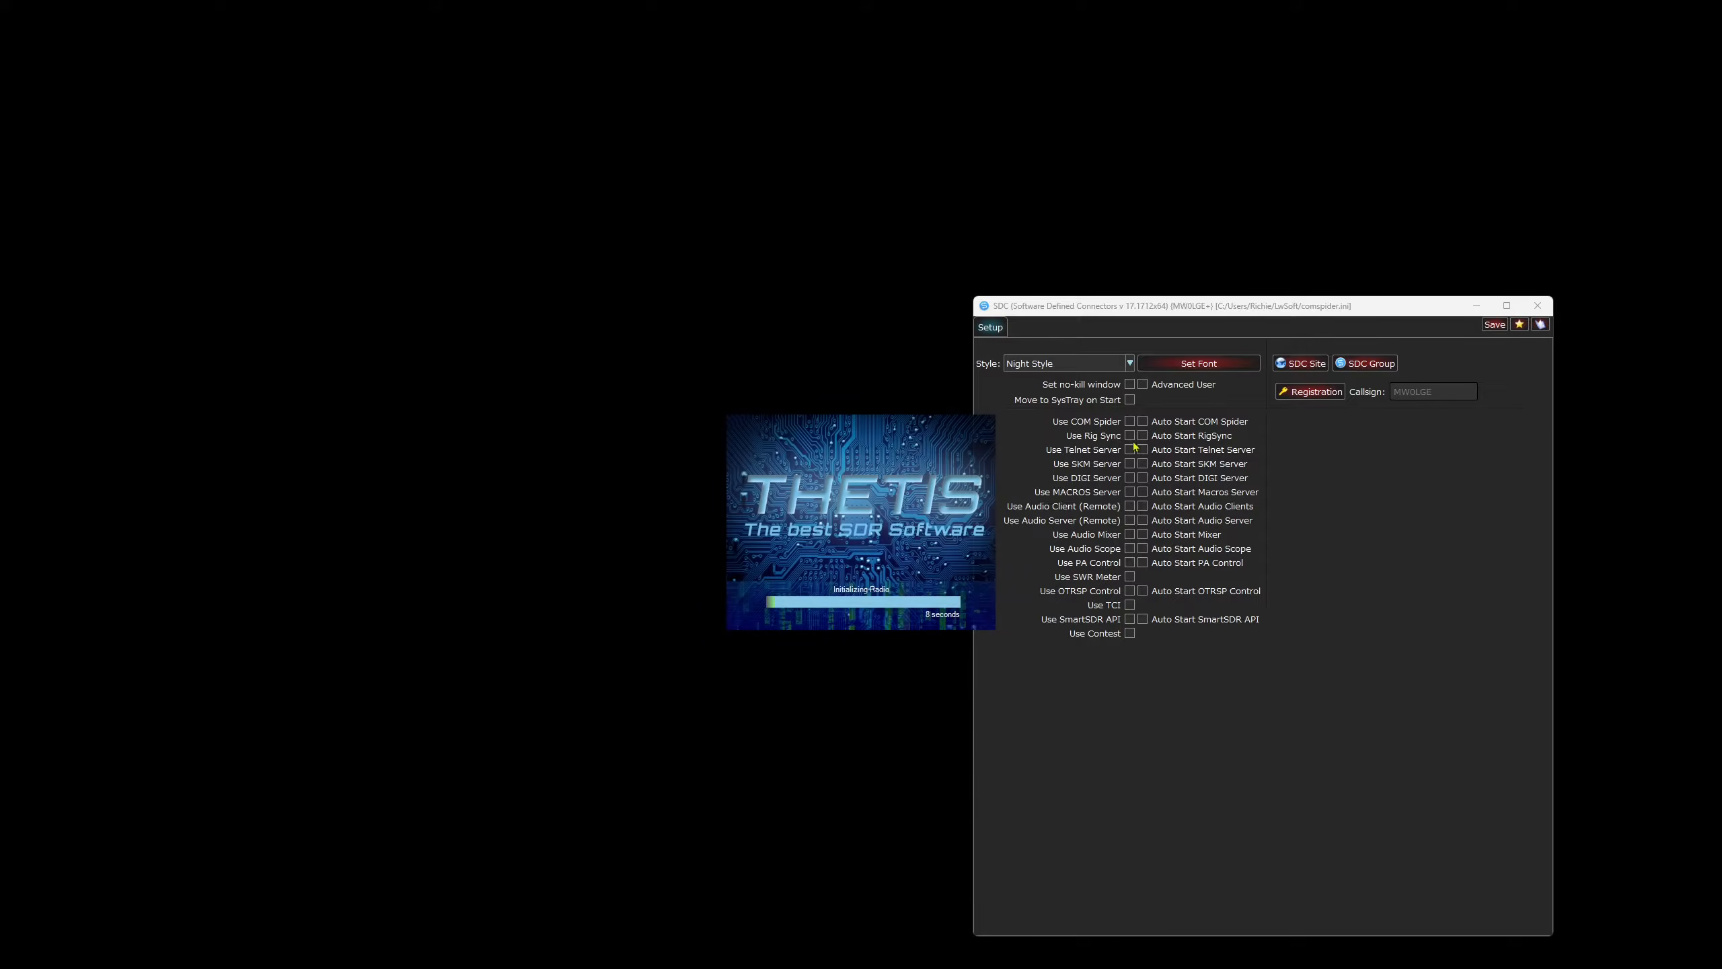
pyautogui.moveTo(1168, 317); pyautogui.dragTo(1249, 279)
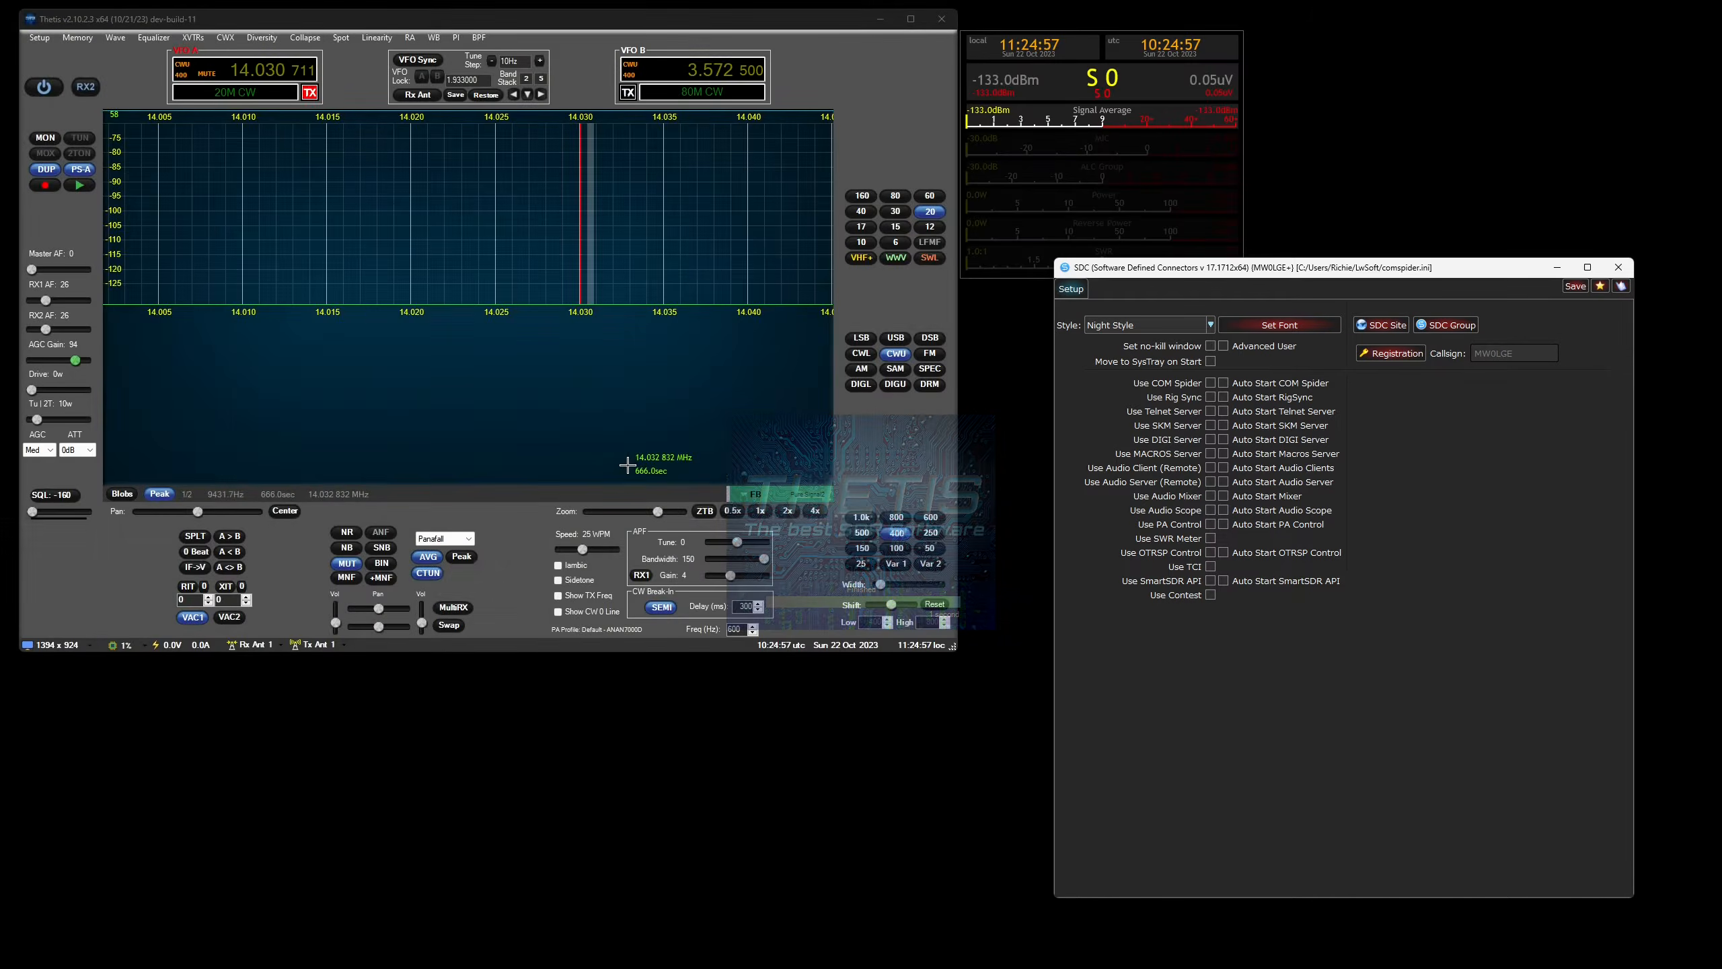
# Step: Open the Thetis setup at the network CAT settings that hold the TCI Server options
pyautogui.click(39, 37)
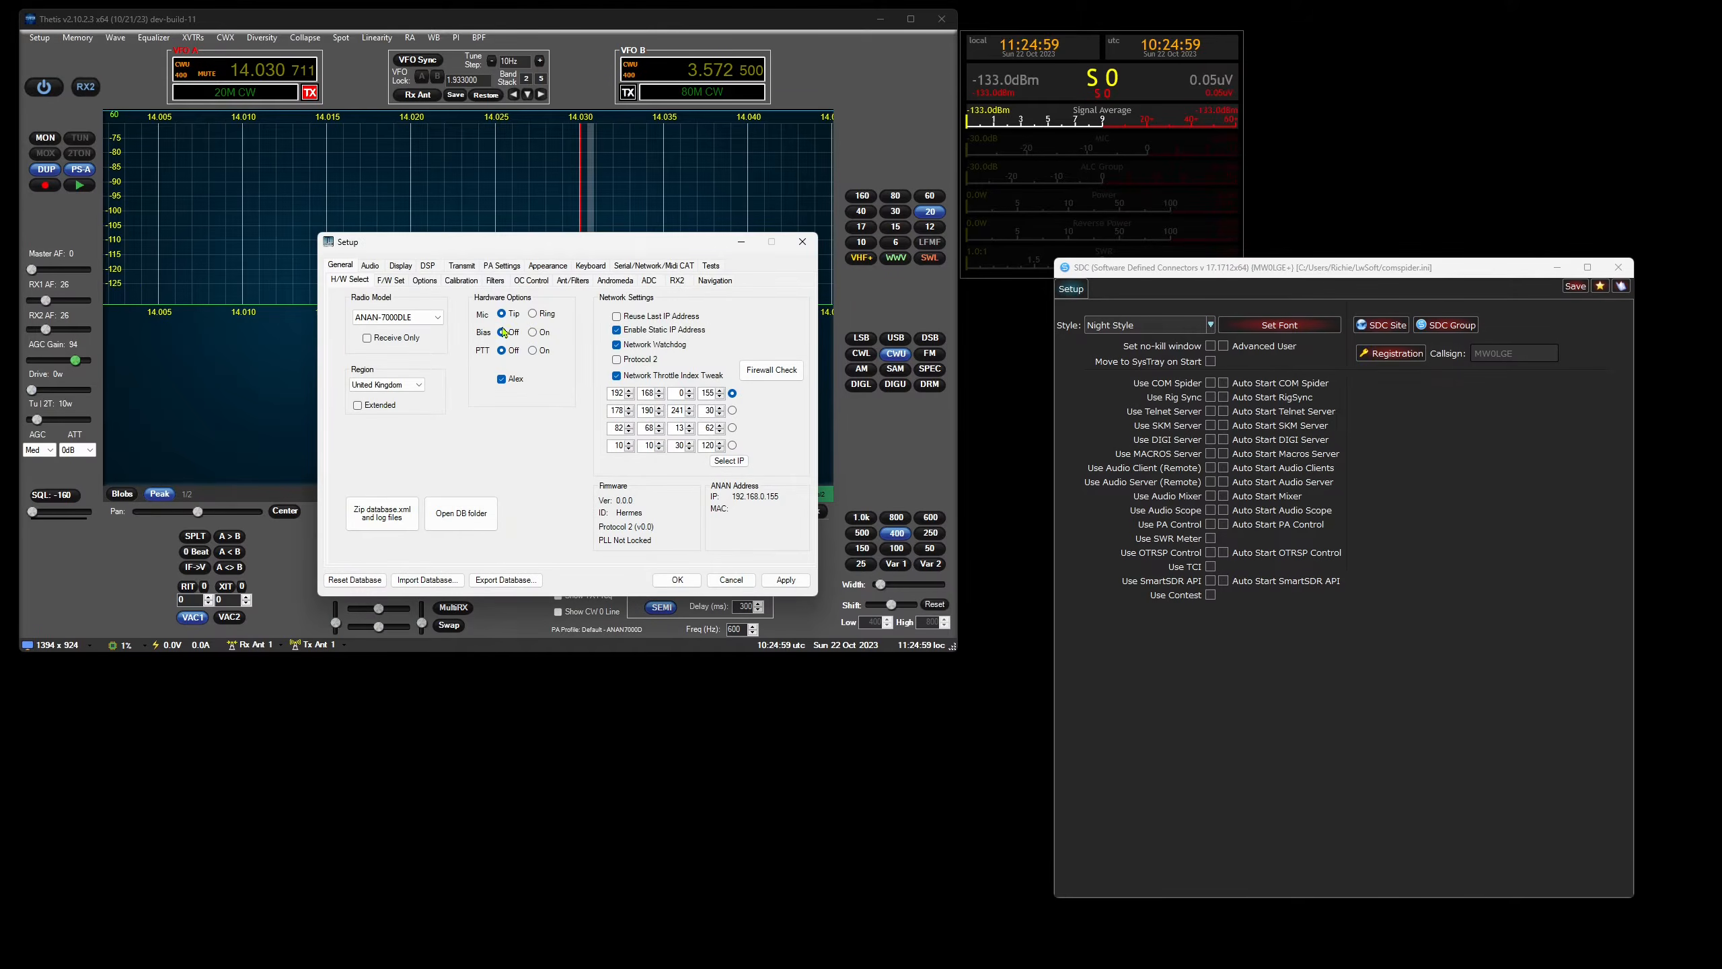
pyautogui.click(652, 267)
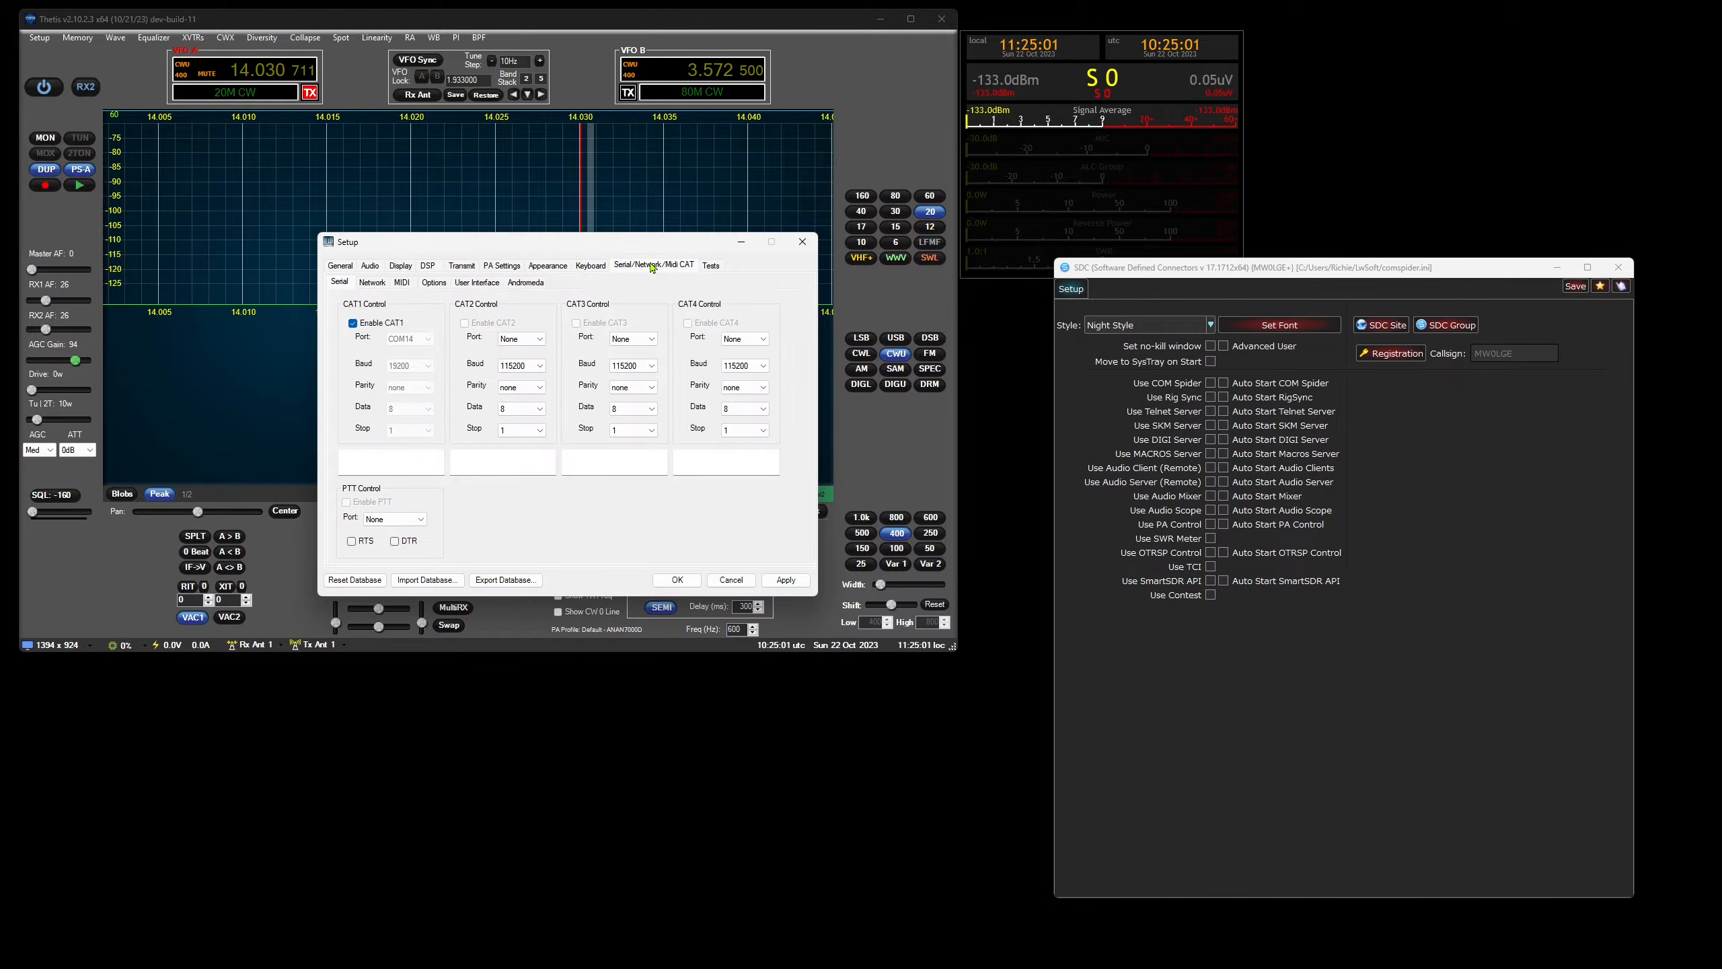
pyautogui.click(373, 284)
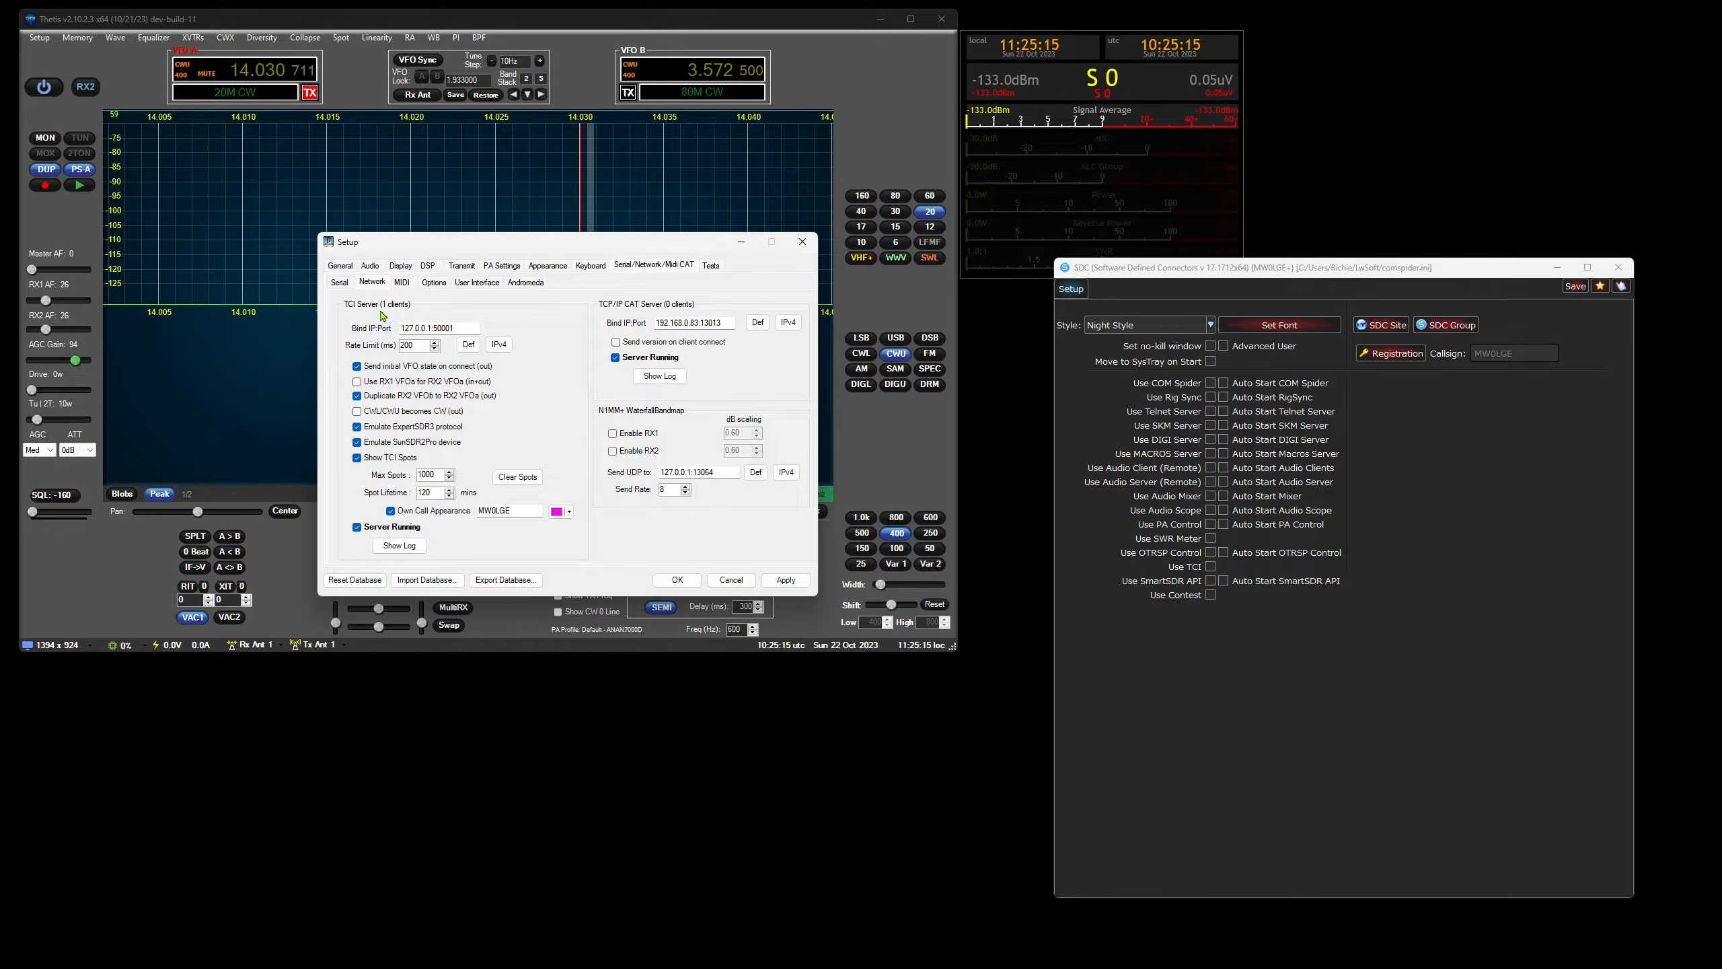
# Step: Close SDC, launch SDCx64 again and reposition its window beside Thetis
pyautogui.click(1620, 268)
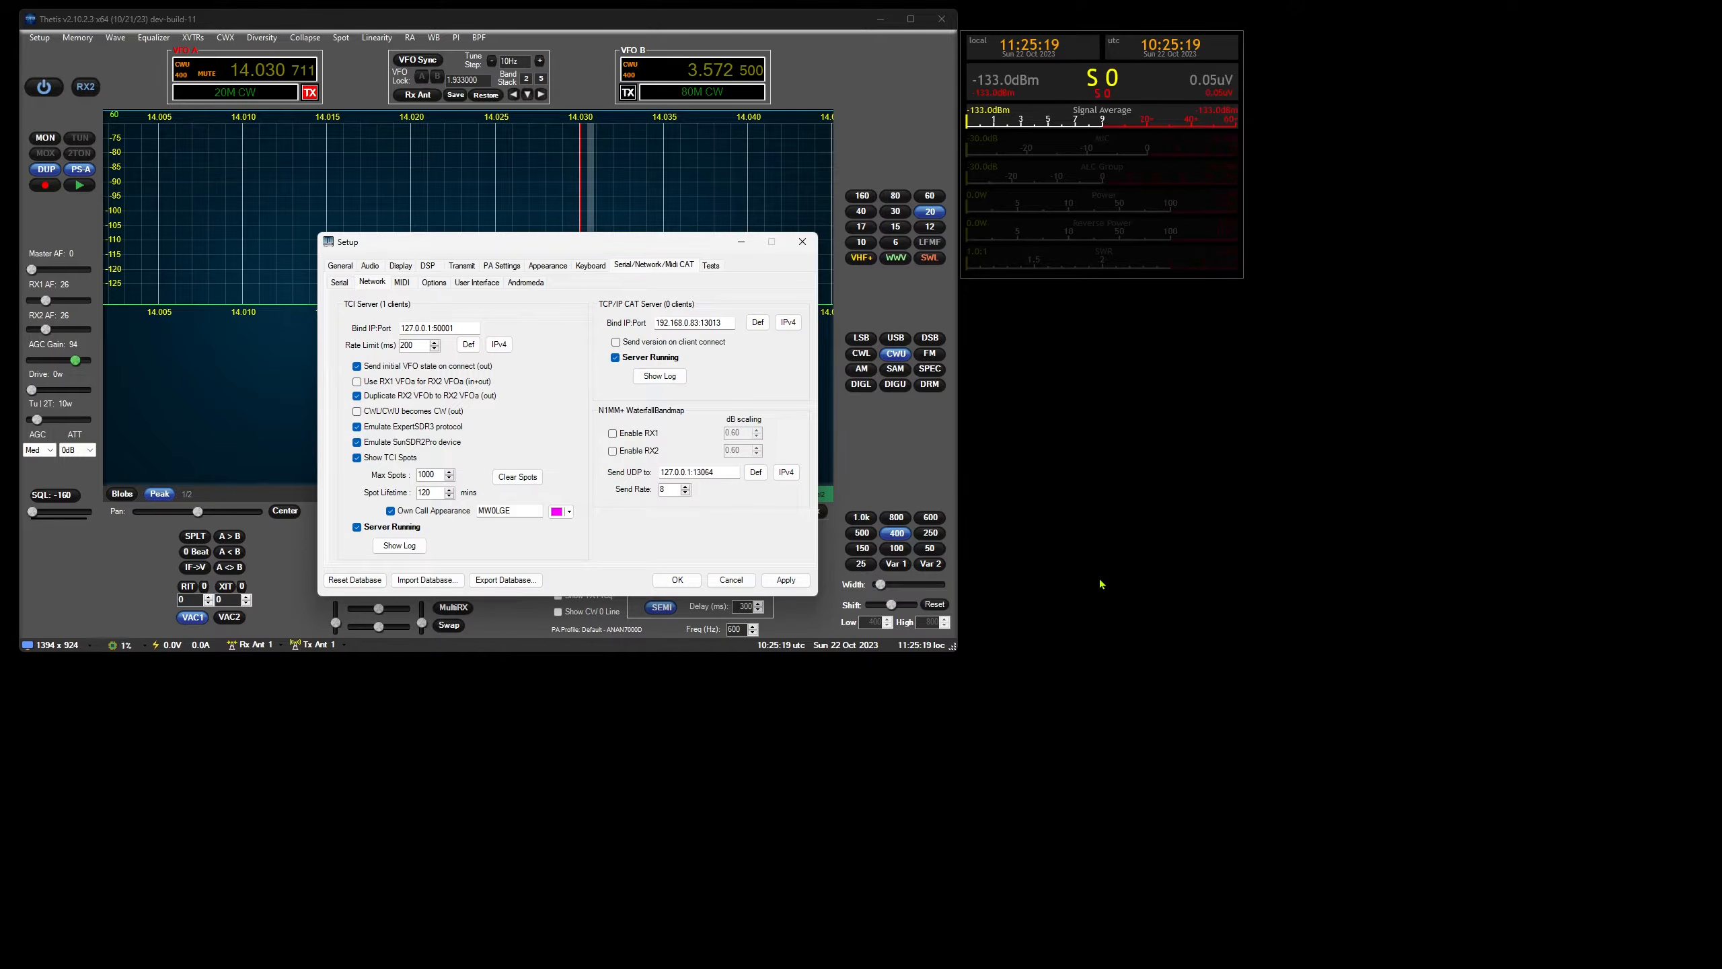
pyautogui.scroll(-1, 518, 210)
pyautogui.press('super')
pyautogui.write('sdc')
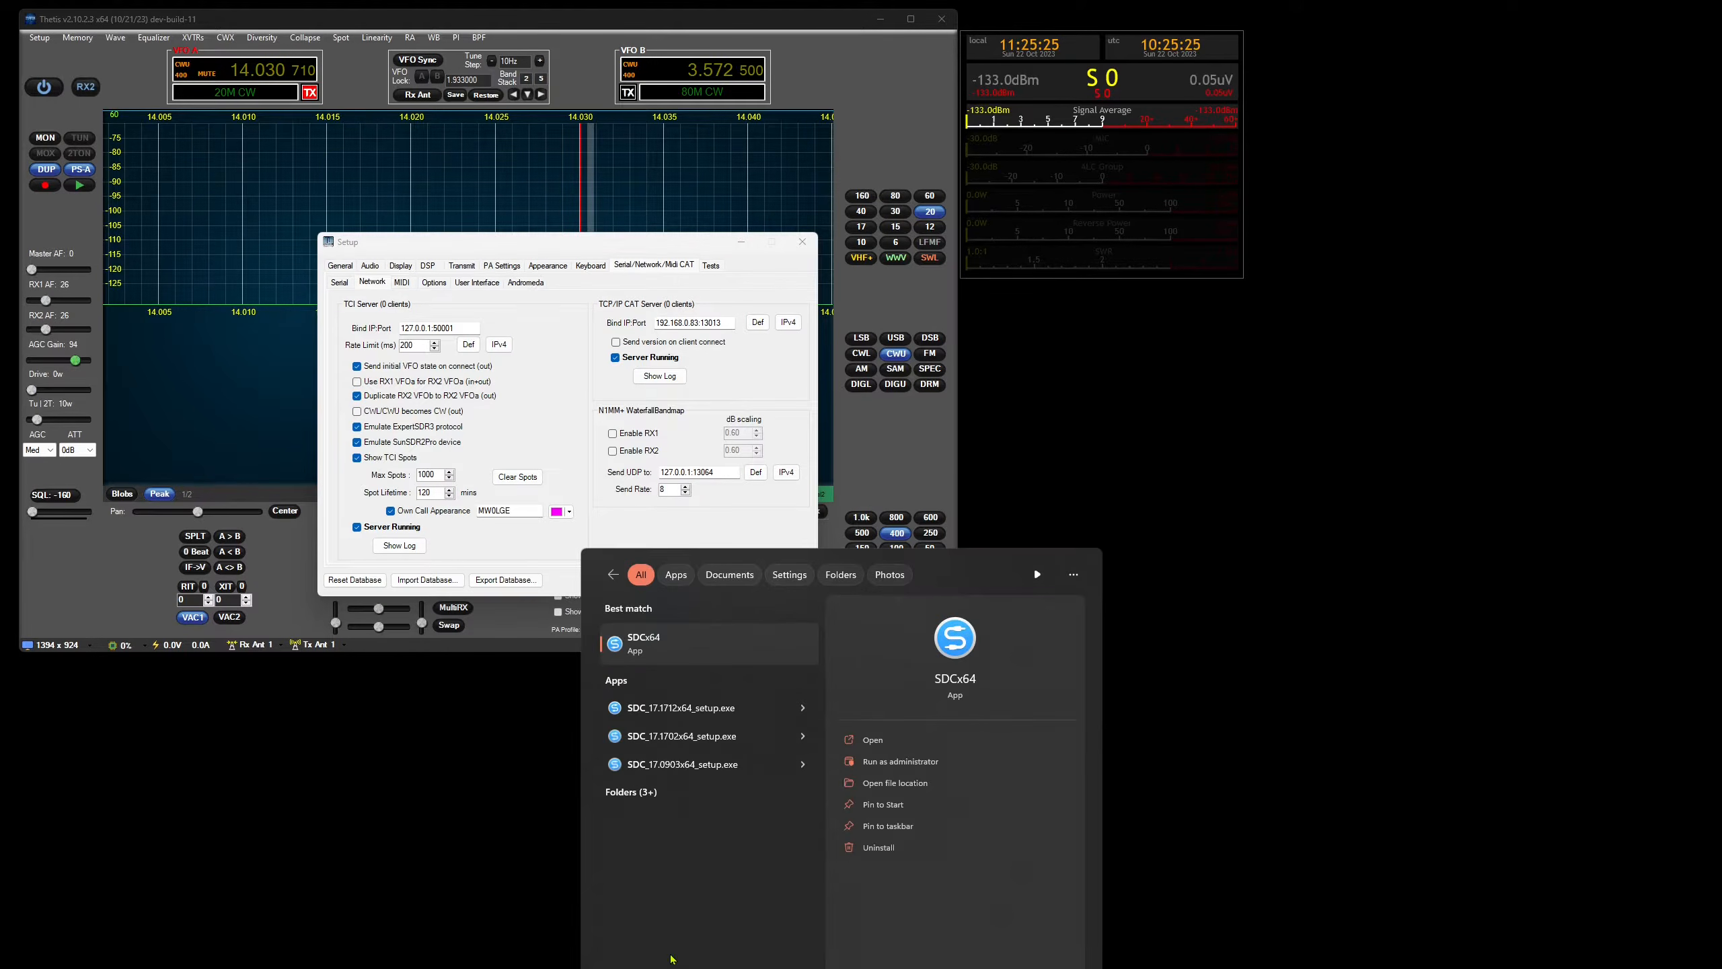
pyautogui.click(668, 636)
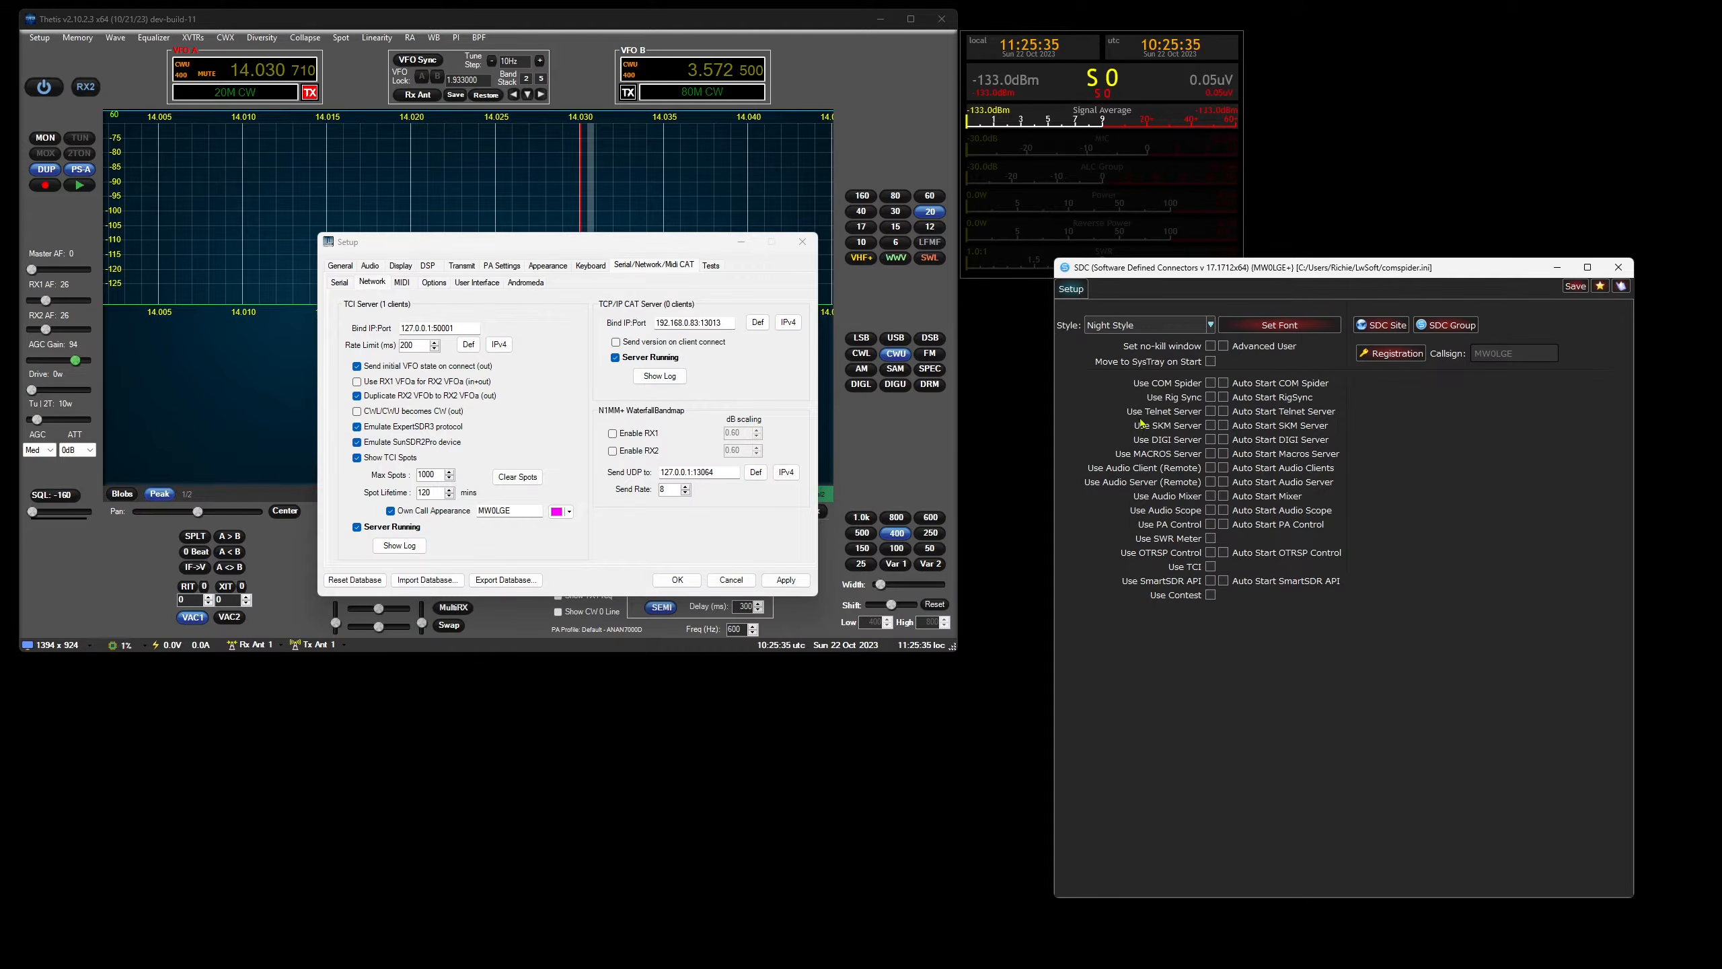
pyautogui.moveTo(1205, 259); pyautogui.dragTo(1224, 320)
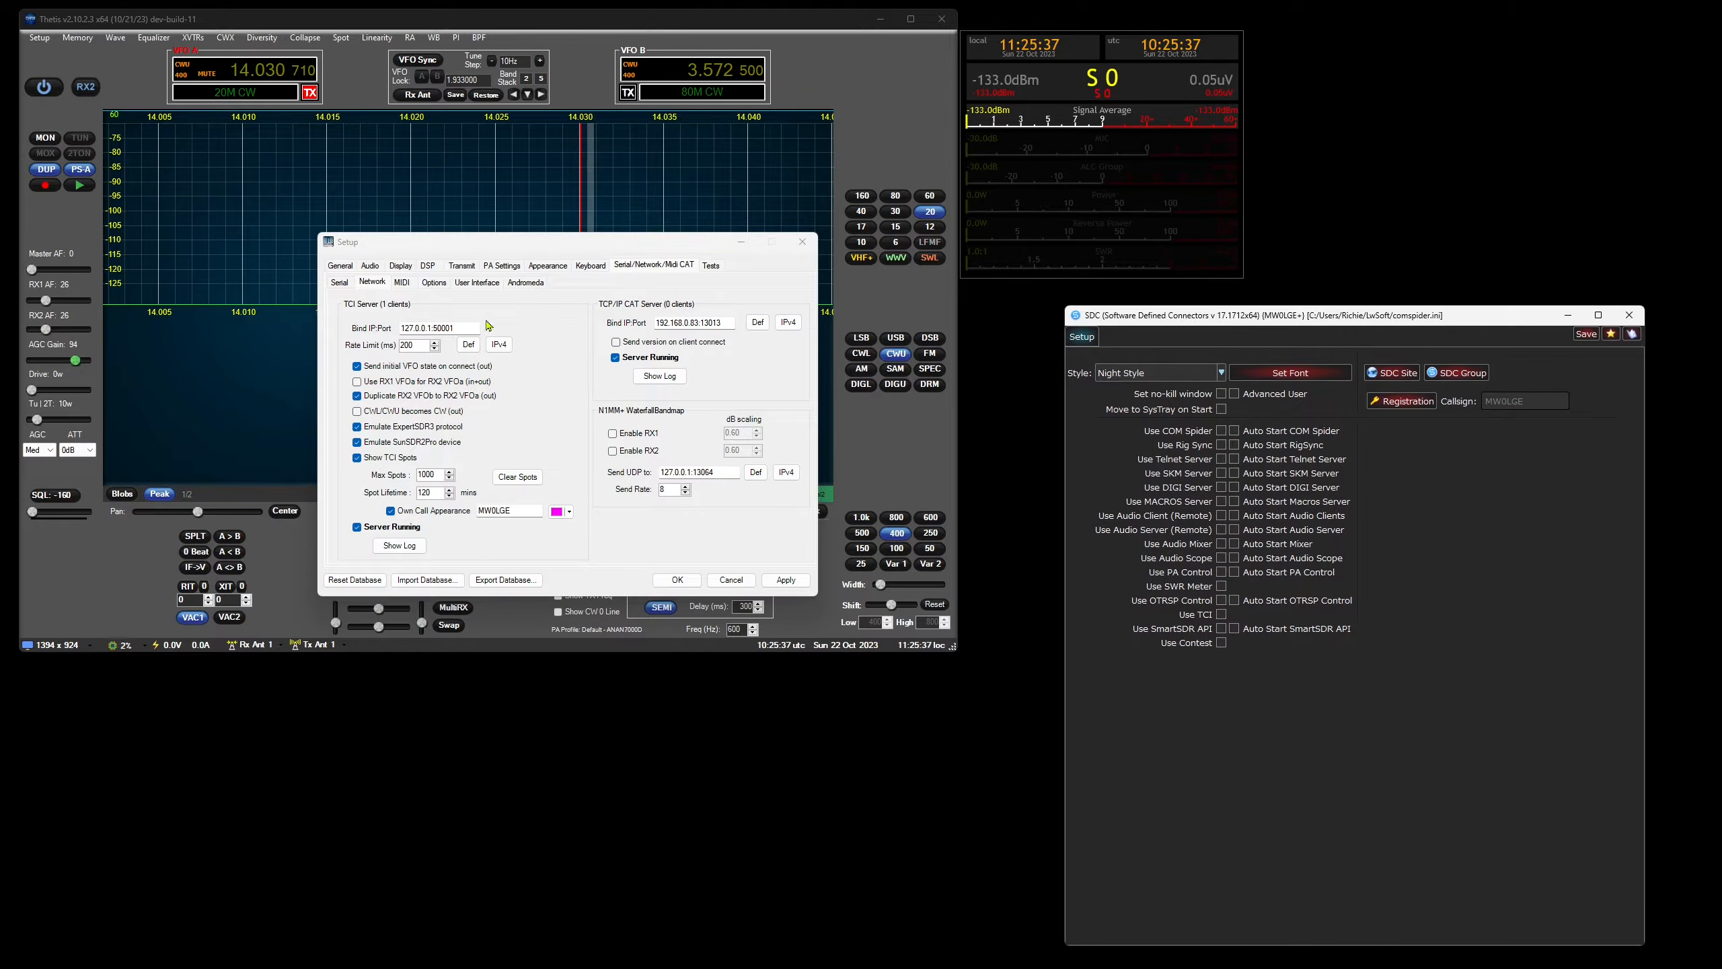
# Step: Enable Use TCI in SDC and set the host of TCI Client 1 to localhost
pyautogui.click(1221, 614)
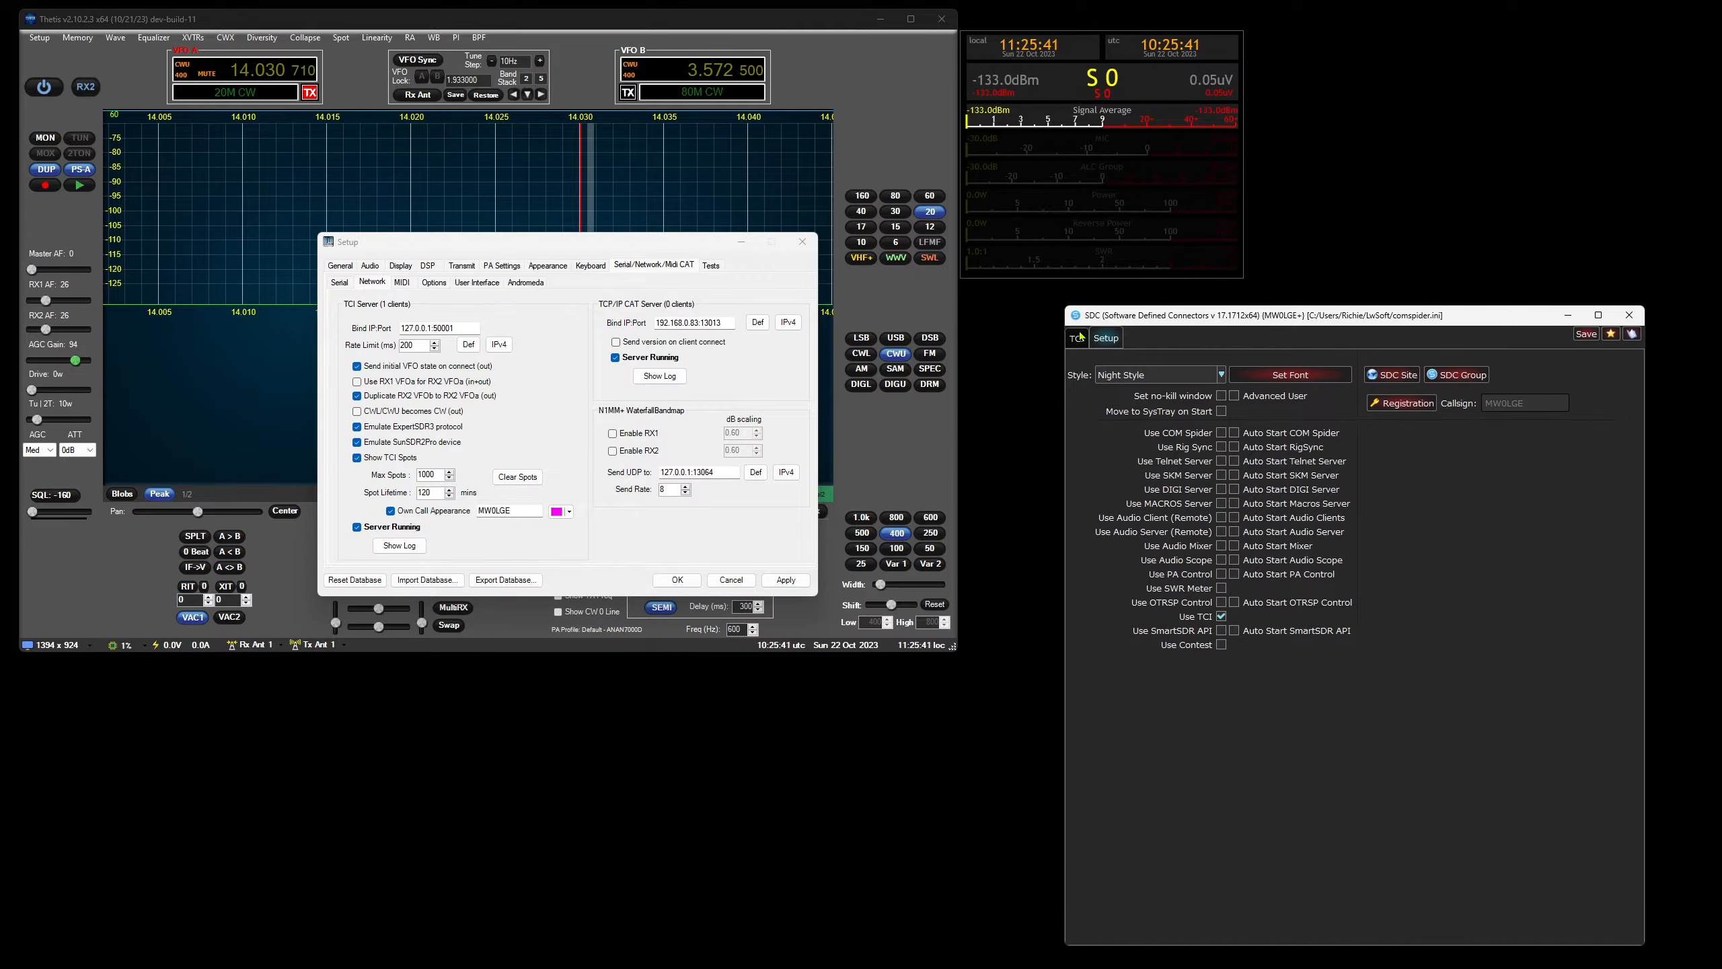
pyautogui.click(1079, 337)
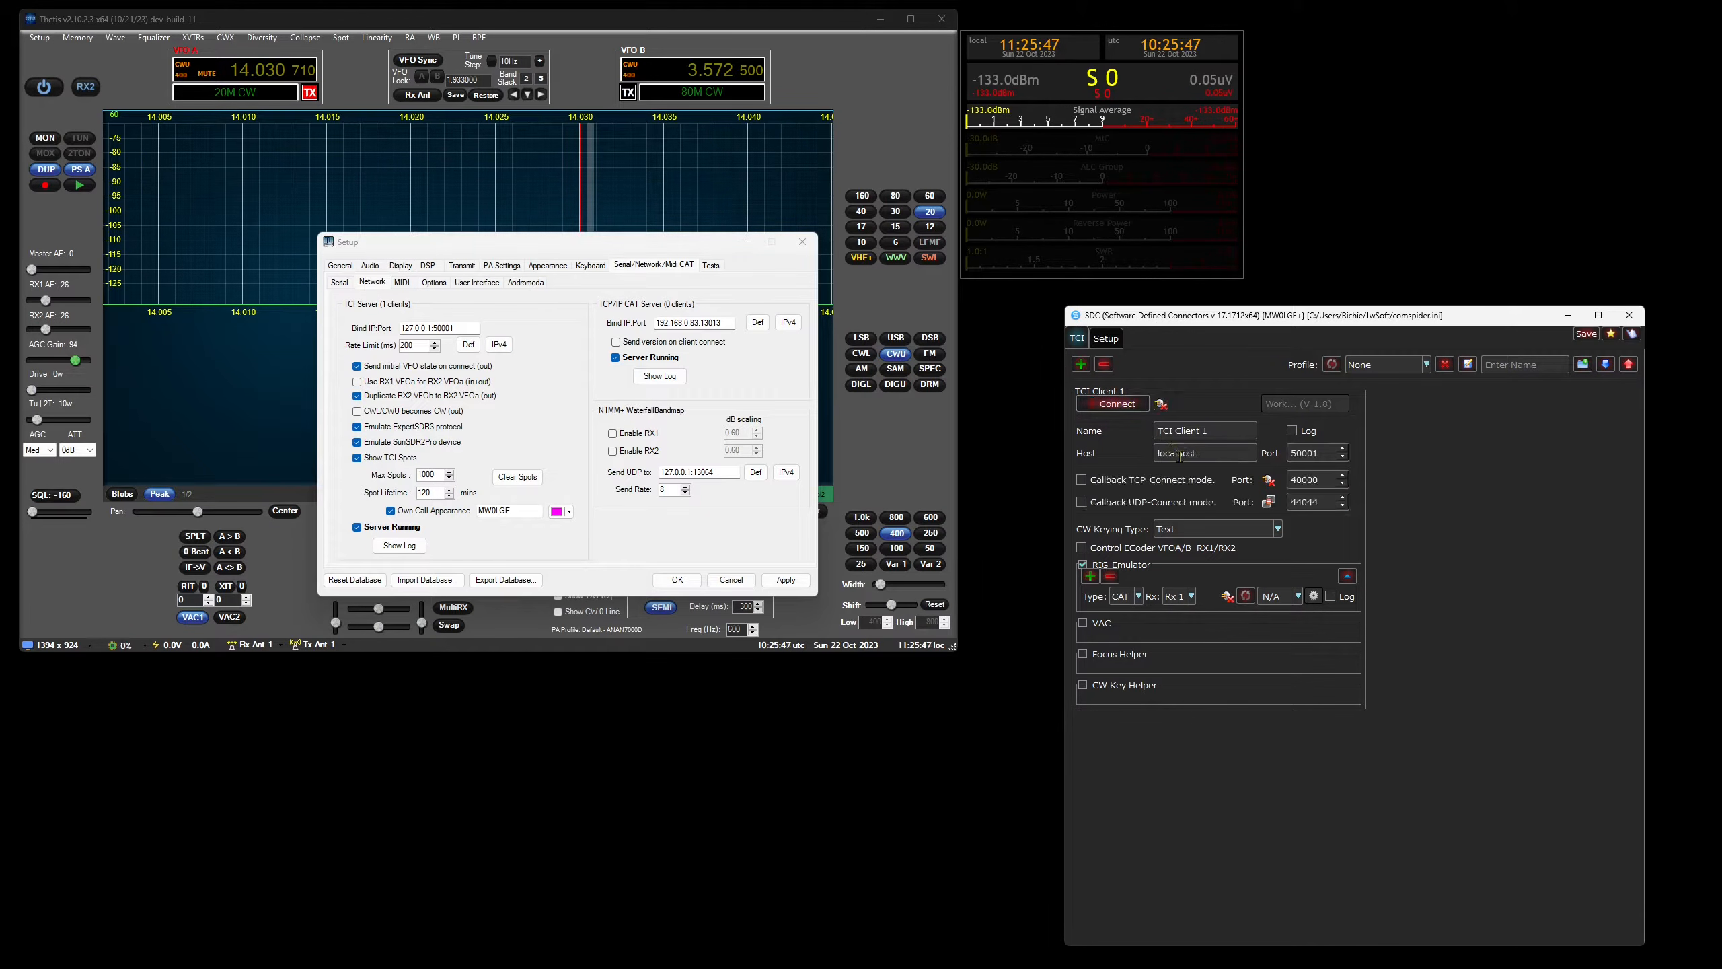
pyautogui.doubleClick(1179, 450)
pyautogui.write('127.0.0.1')
pyautogui.hotkey('ctrl', 'a')
pyautogui.write('localhost')
# Step: Bind the Thetis TCI server to the IPv4 address 192.168.0.83 and restart the server
pyautogui.doubleClick(432, 329)
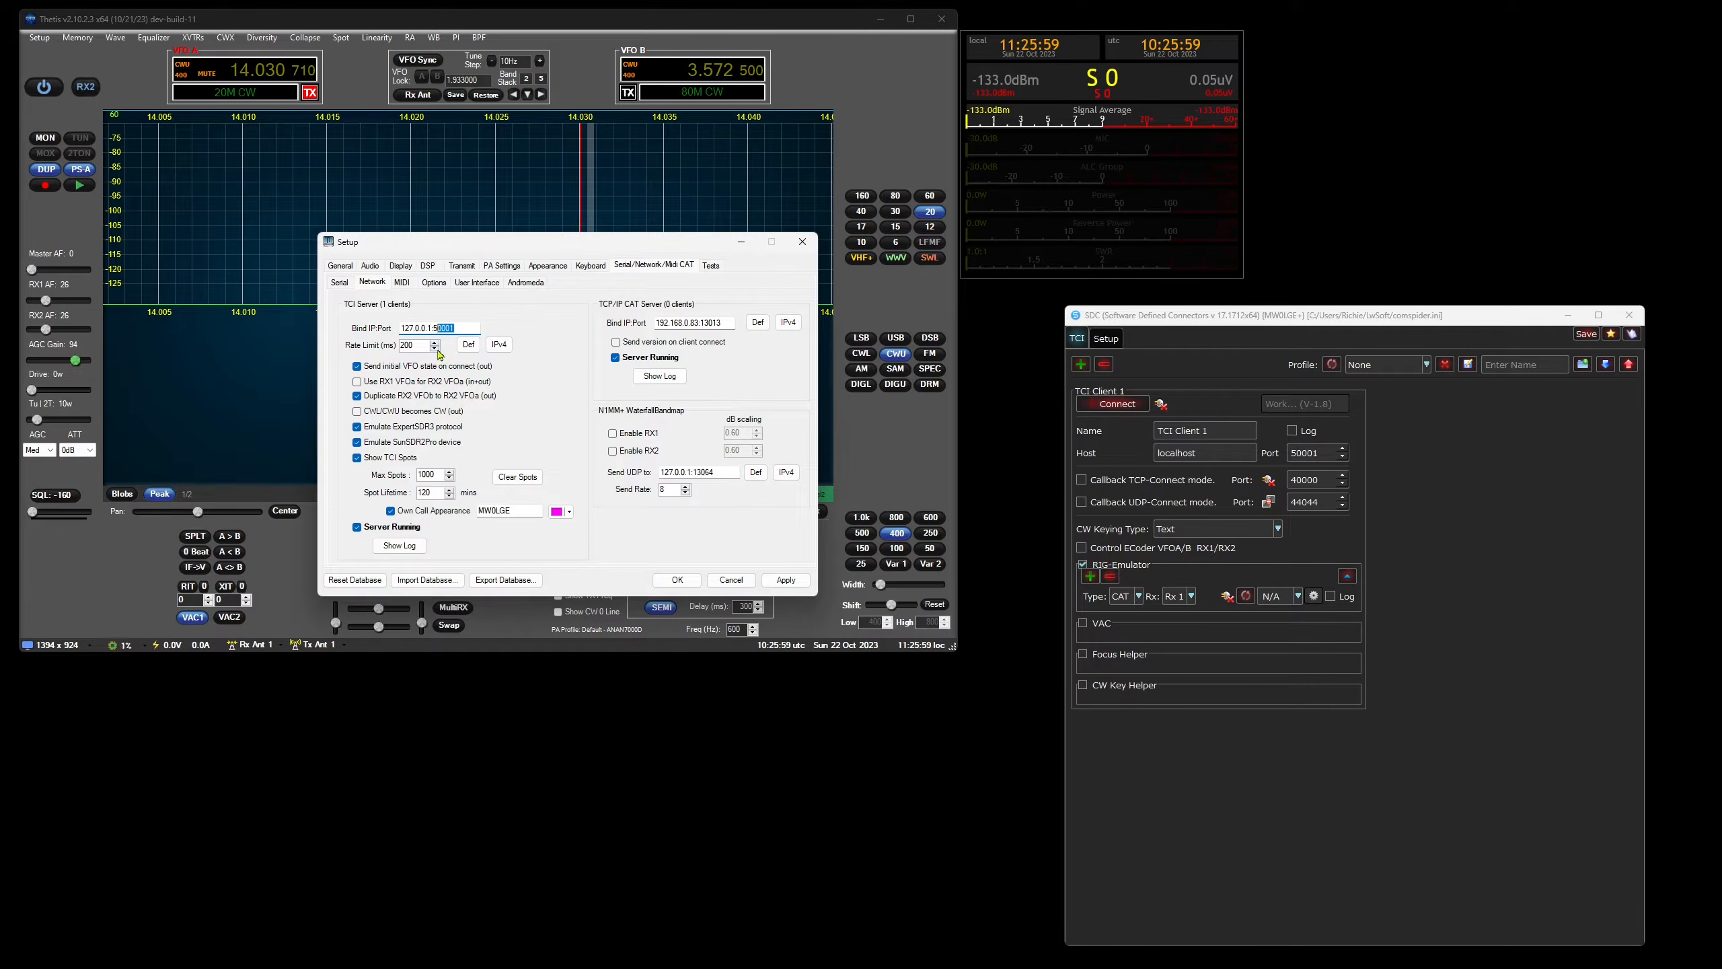
pyautogui.doubleClick(432, 329)
pyautogui.click(500, 344)
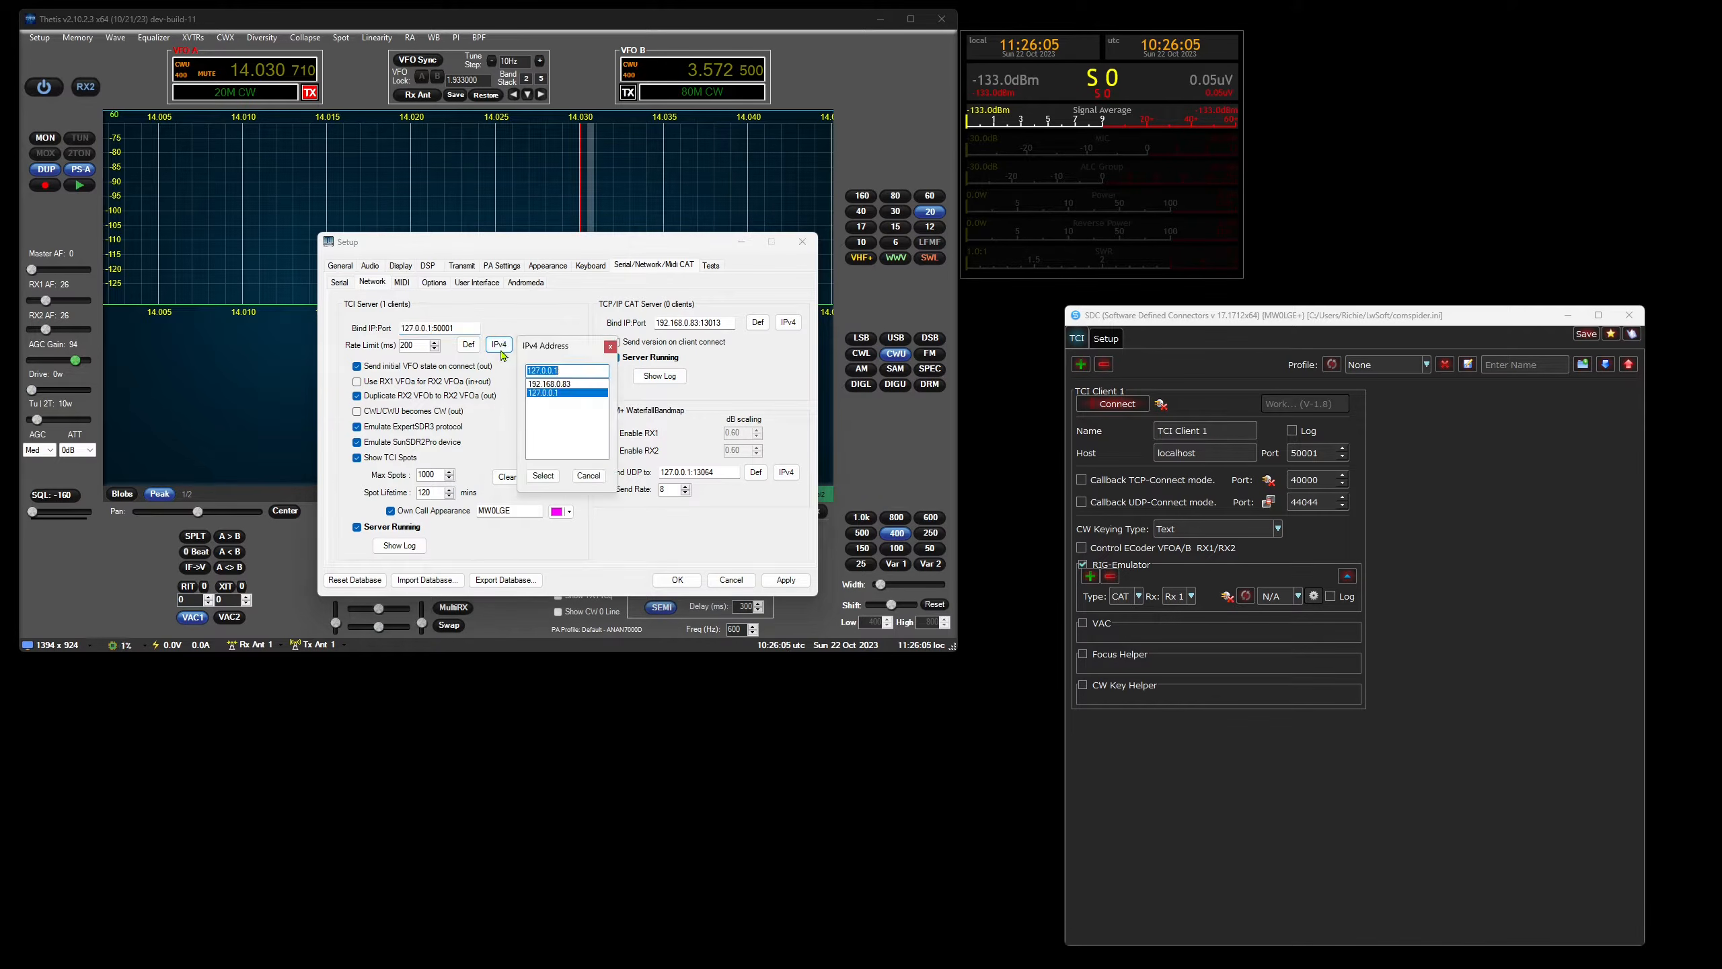
pyautogui.click(572, 384)
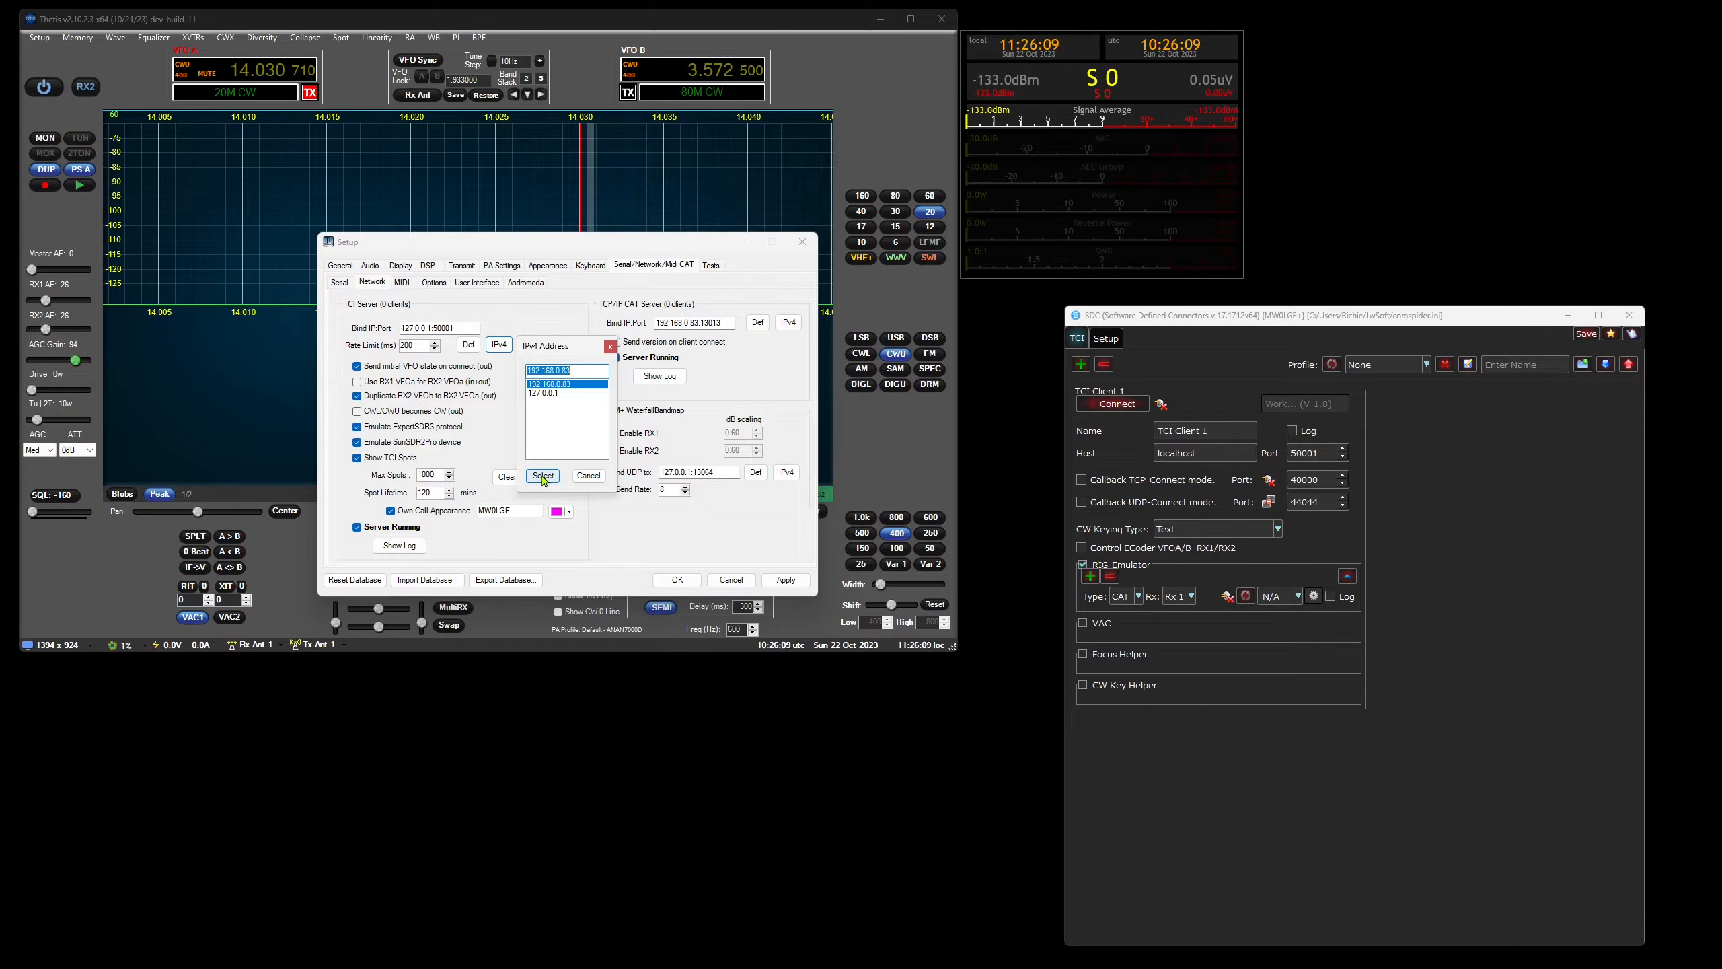
pyautogui.click(544, 476)
pyautogui.click(360, 534)
pyautogui.click(360, 534)
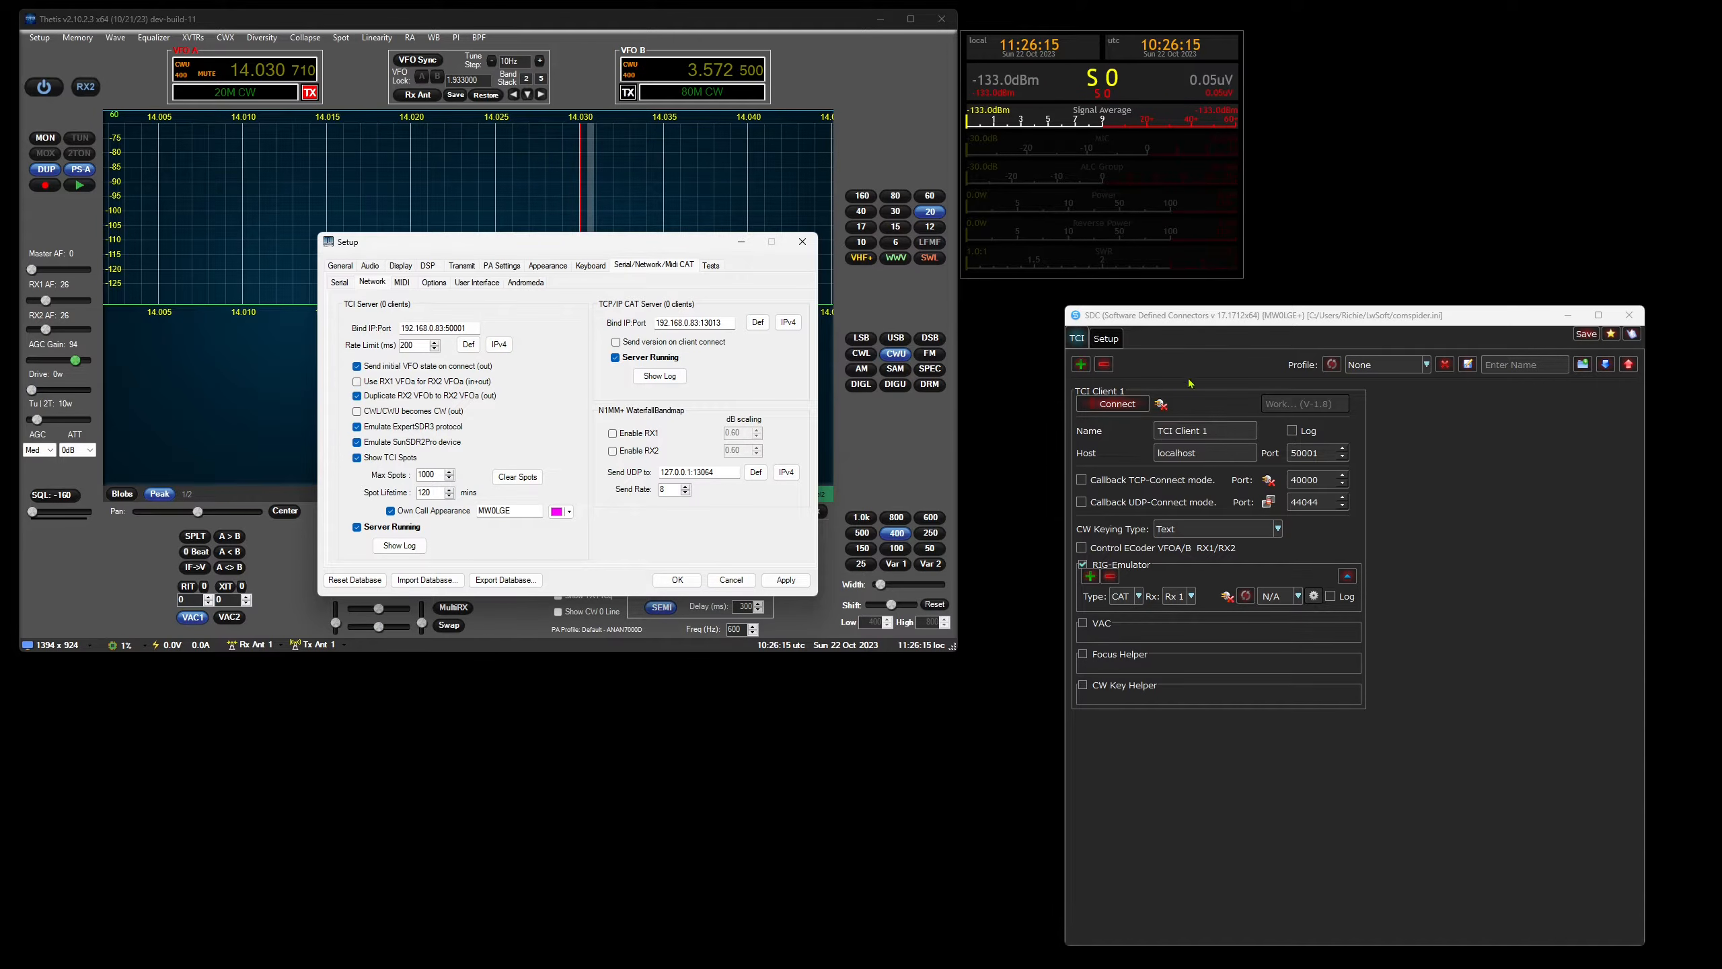
# Step: Set the host of TCI Client 1 in SDC to 192.168.0.83 and connect it to the Thetis server
pyautogui.click(1139, 404)
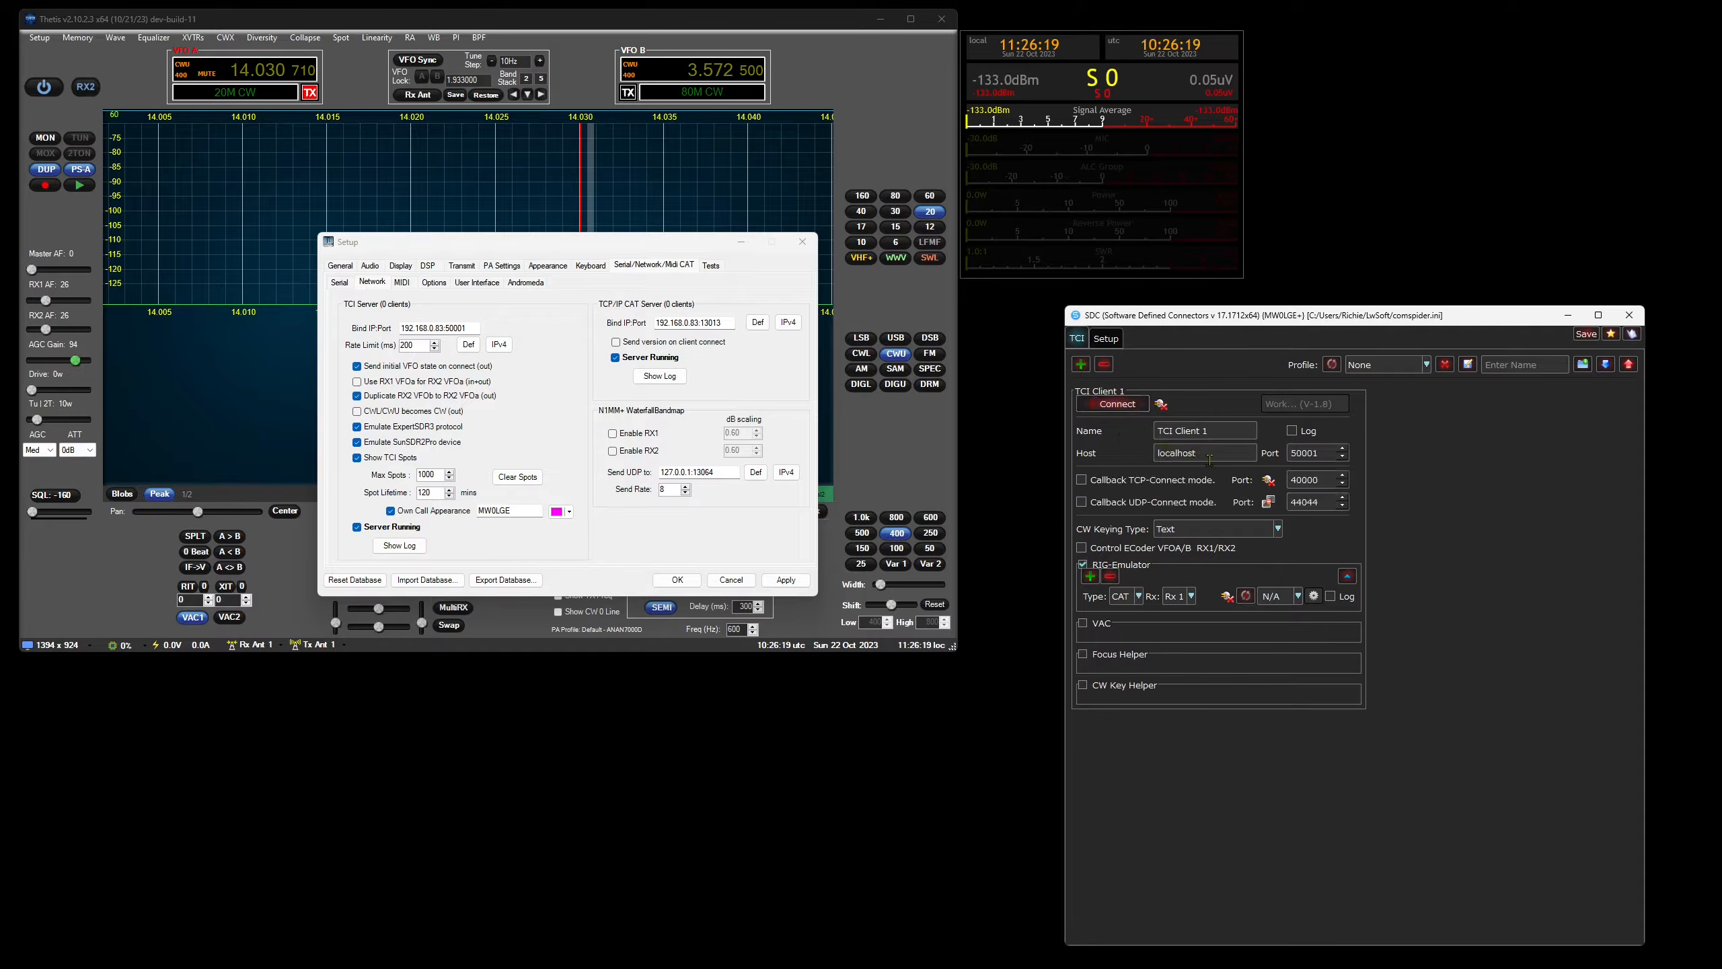
pyautogui.write('1')
pyautogui.press('BackSpace')
pyautogui.press('BackSpace')
pyautogui.write('92')
pyautogui.click(1138, 406)
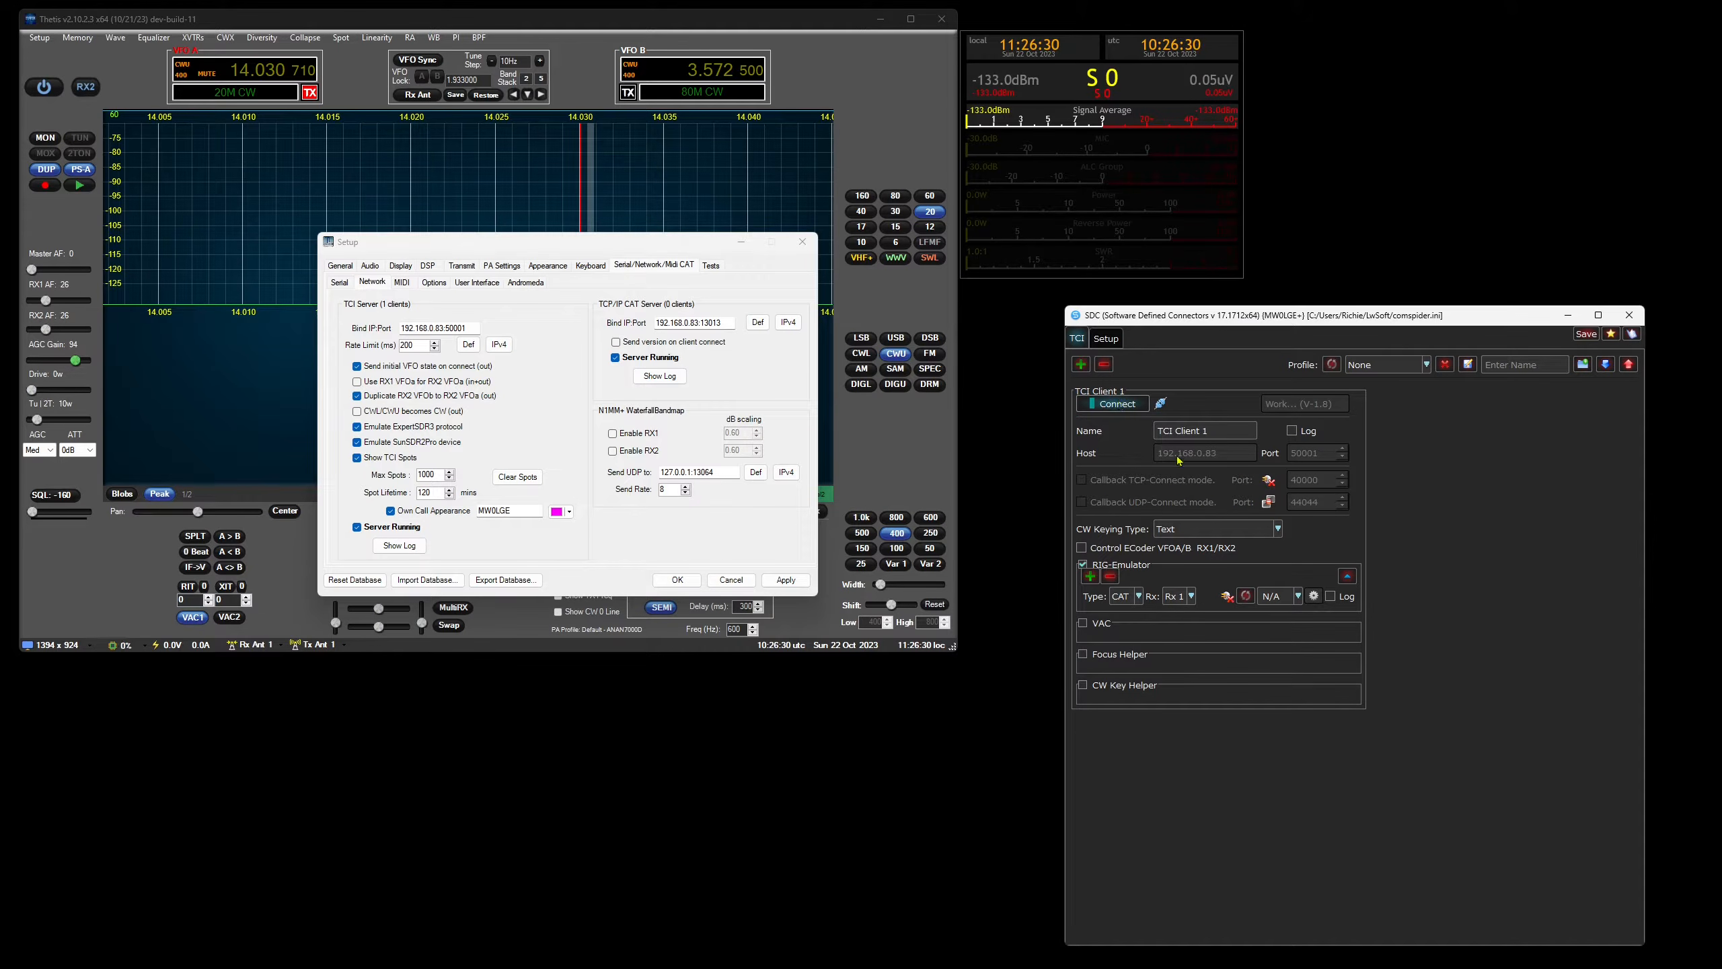
# Step: Disconnect TCI Client 1 and set its host to localhost, and restart the Thetis TCI server bound to 127.0.0.1
pyautogui.click(1145, 403)
pyautogui.write('localhost')
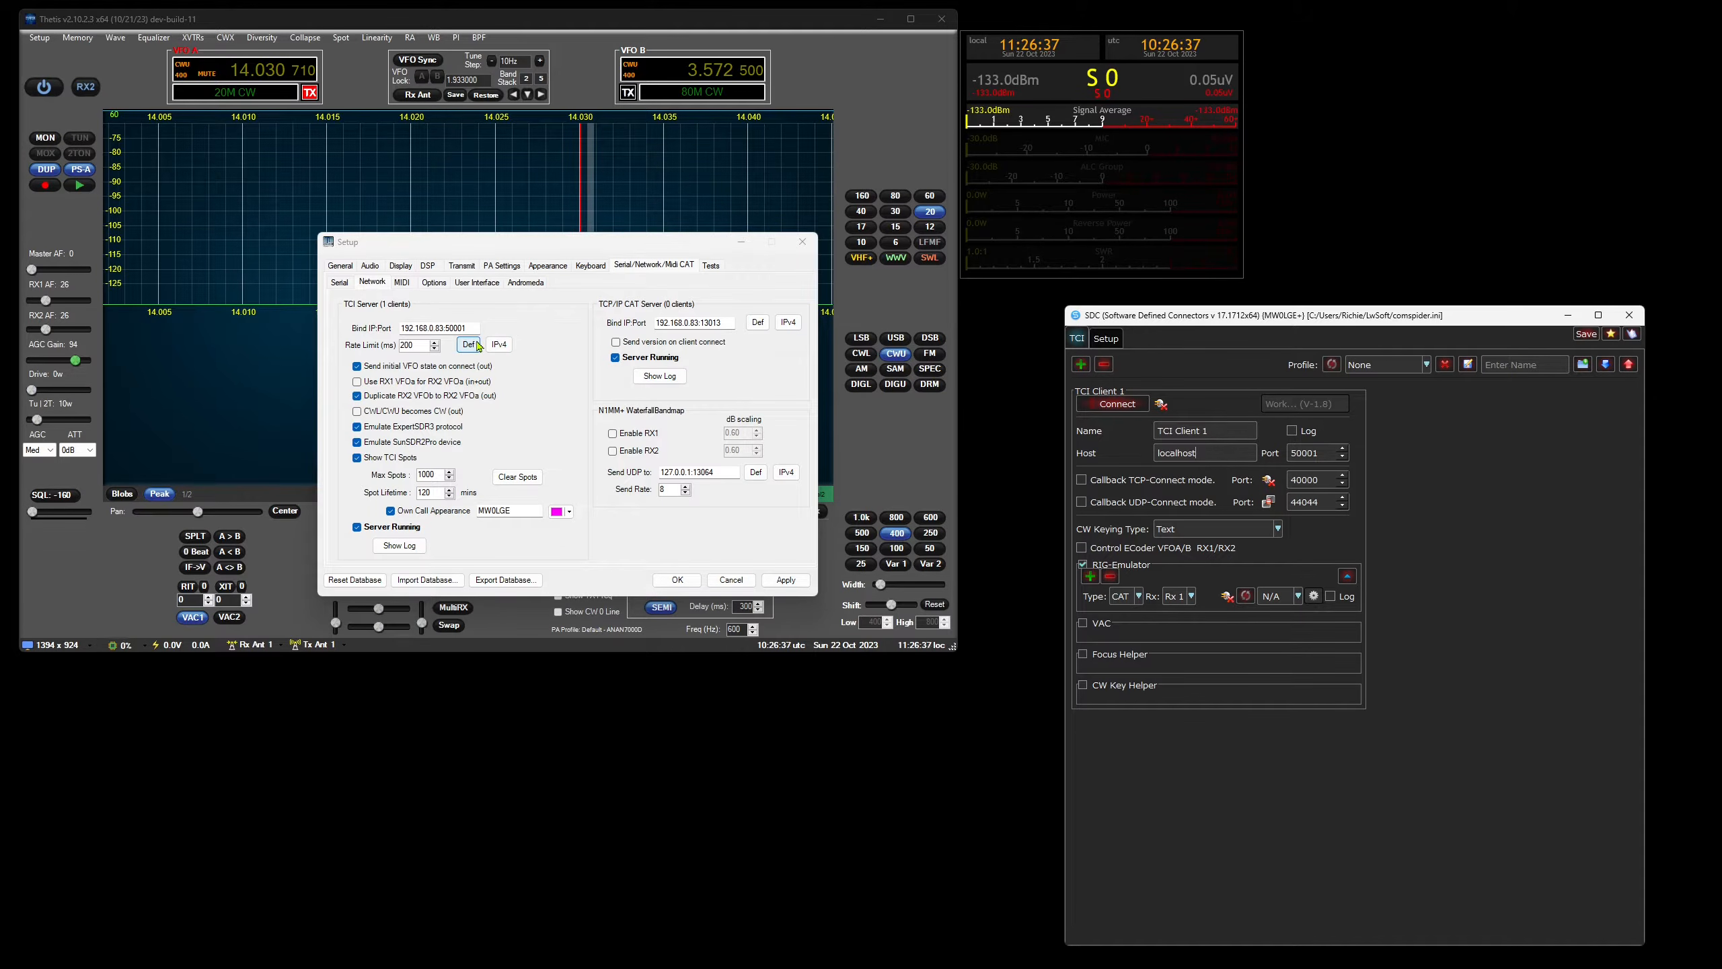
pyautogui.click(500, 343)
pyautogui.click(543, 393)
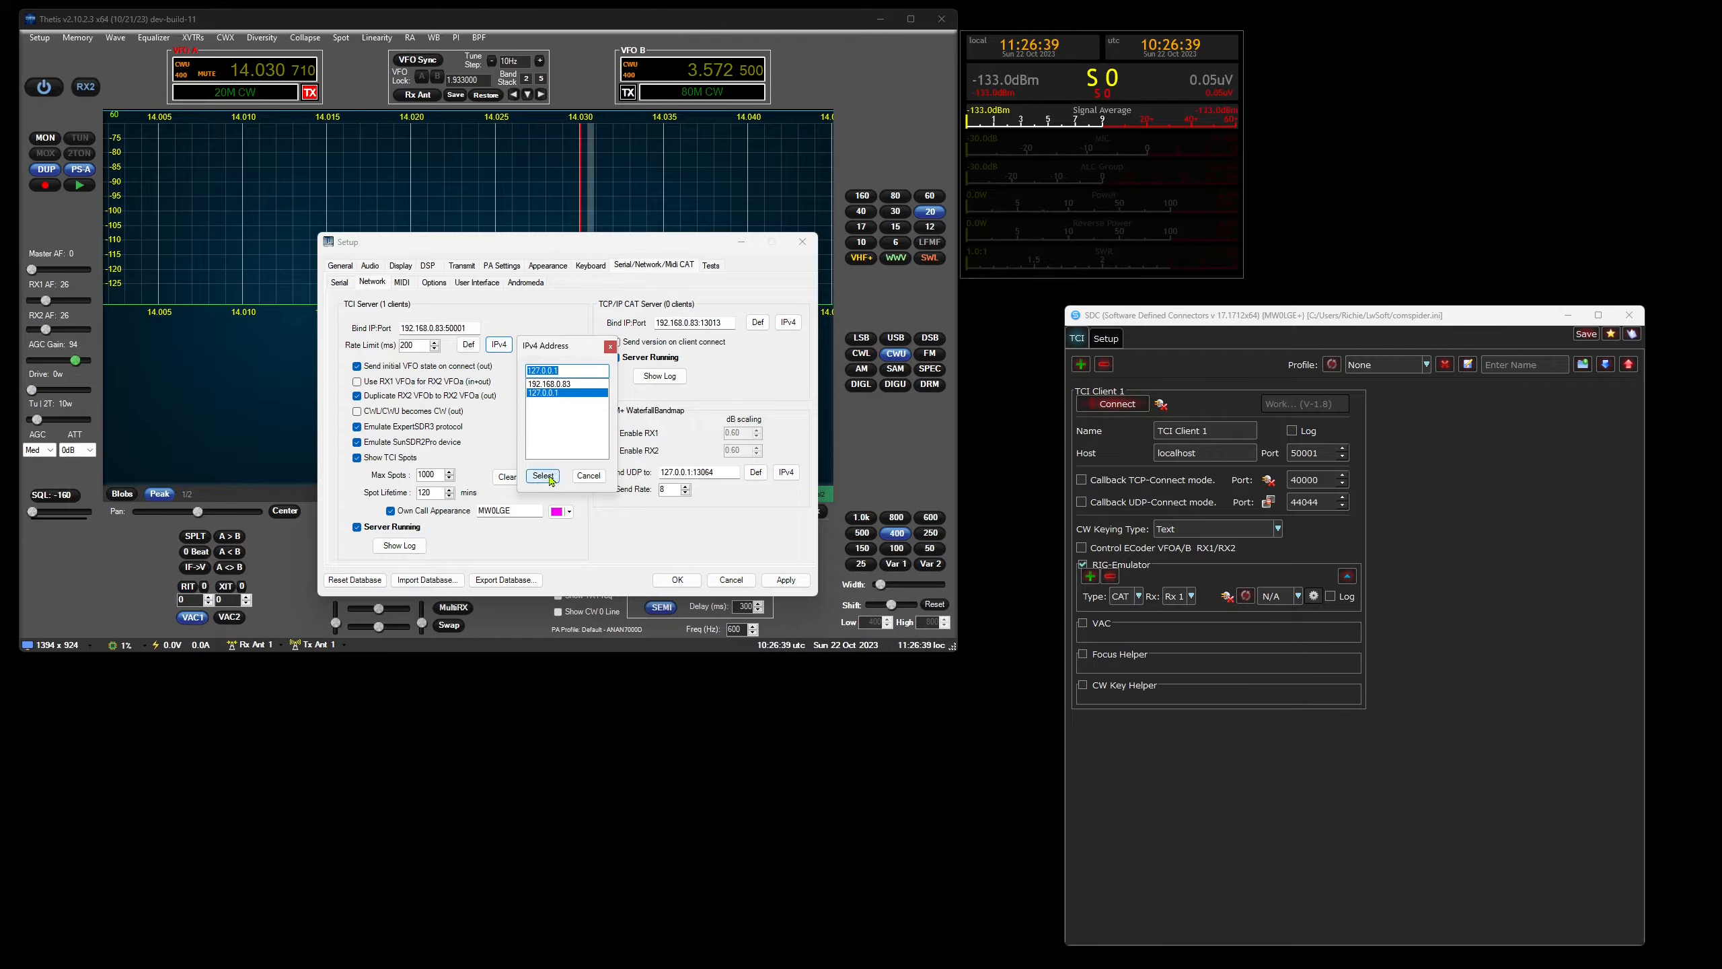
pyautogui.click(543, 475)
pyautogui.click(382, 528)
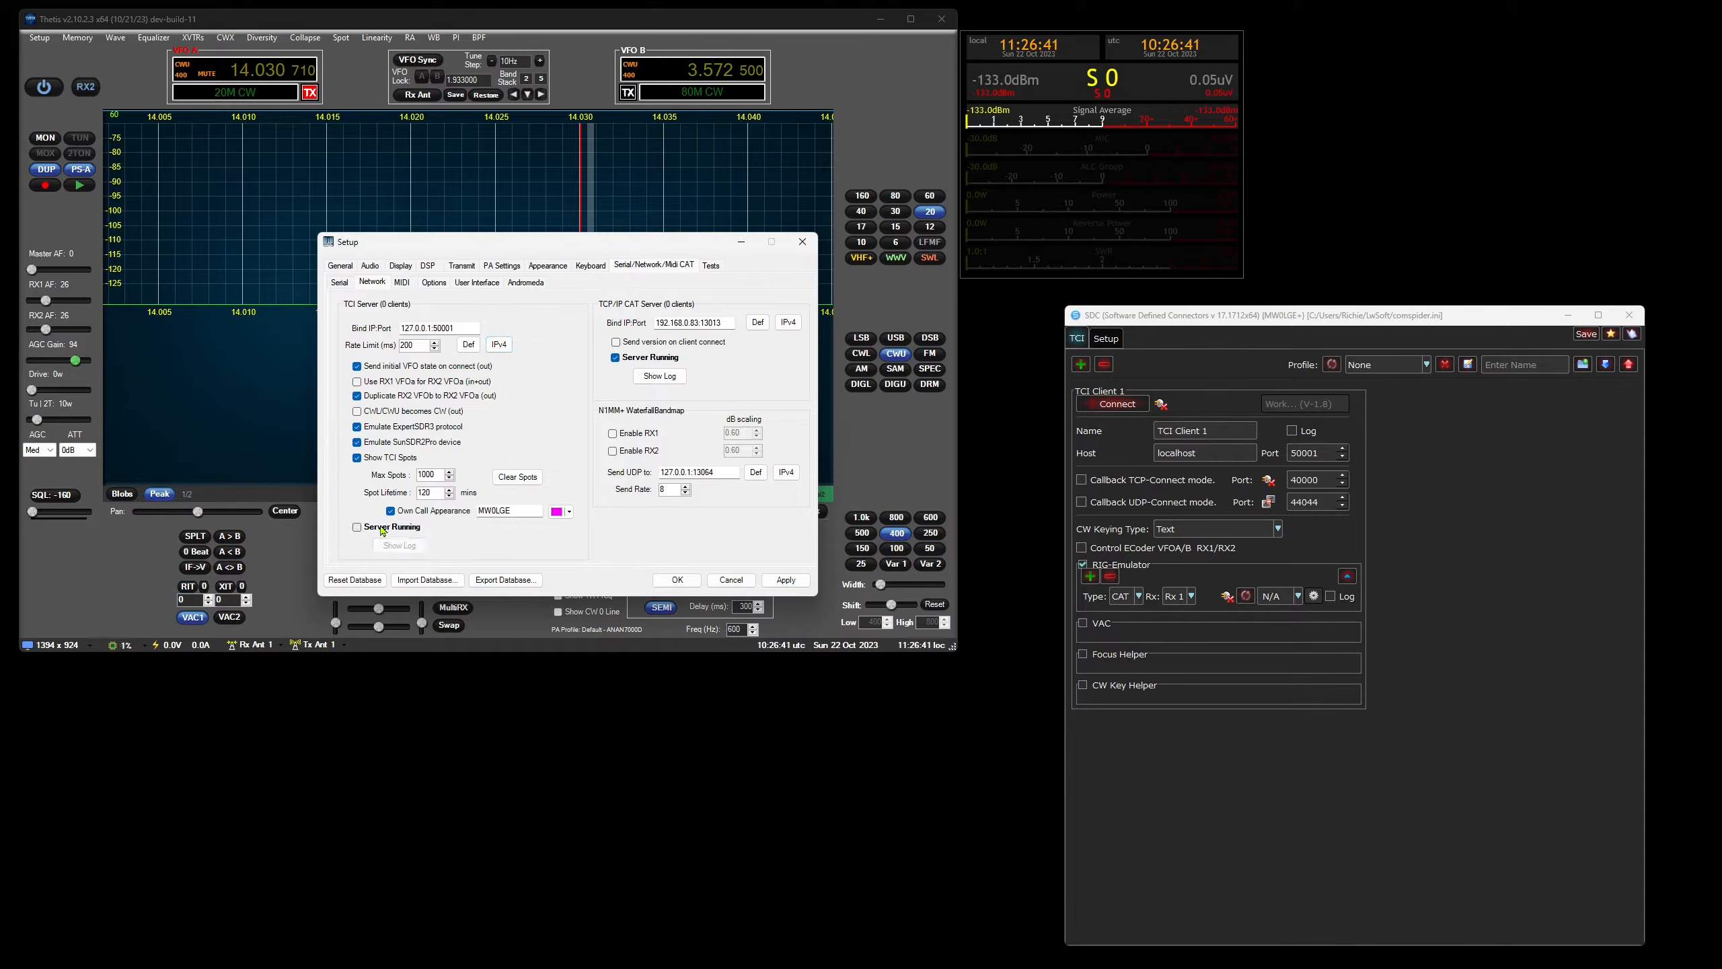
pyautogui.click(382, 528)
# Step: Test the TCI link by connecting, disconnecting and reconnecting TCI Client 1 in SDC
pyautogui.click(1116, 404)
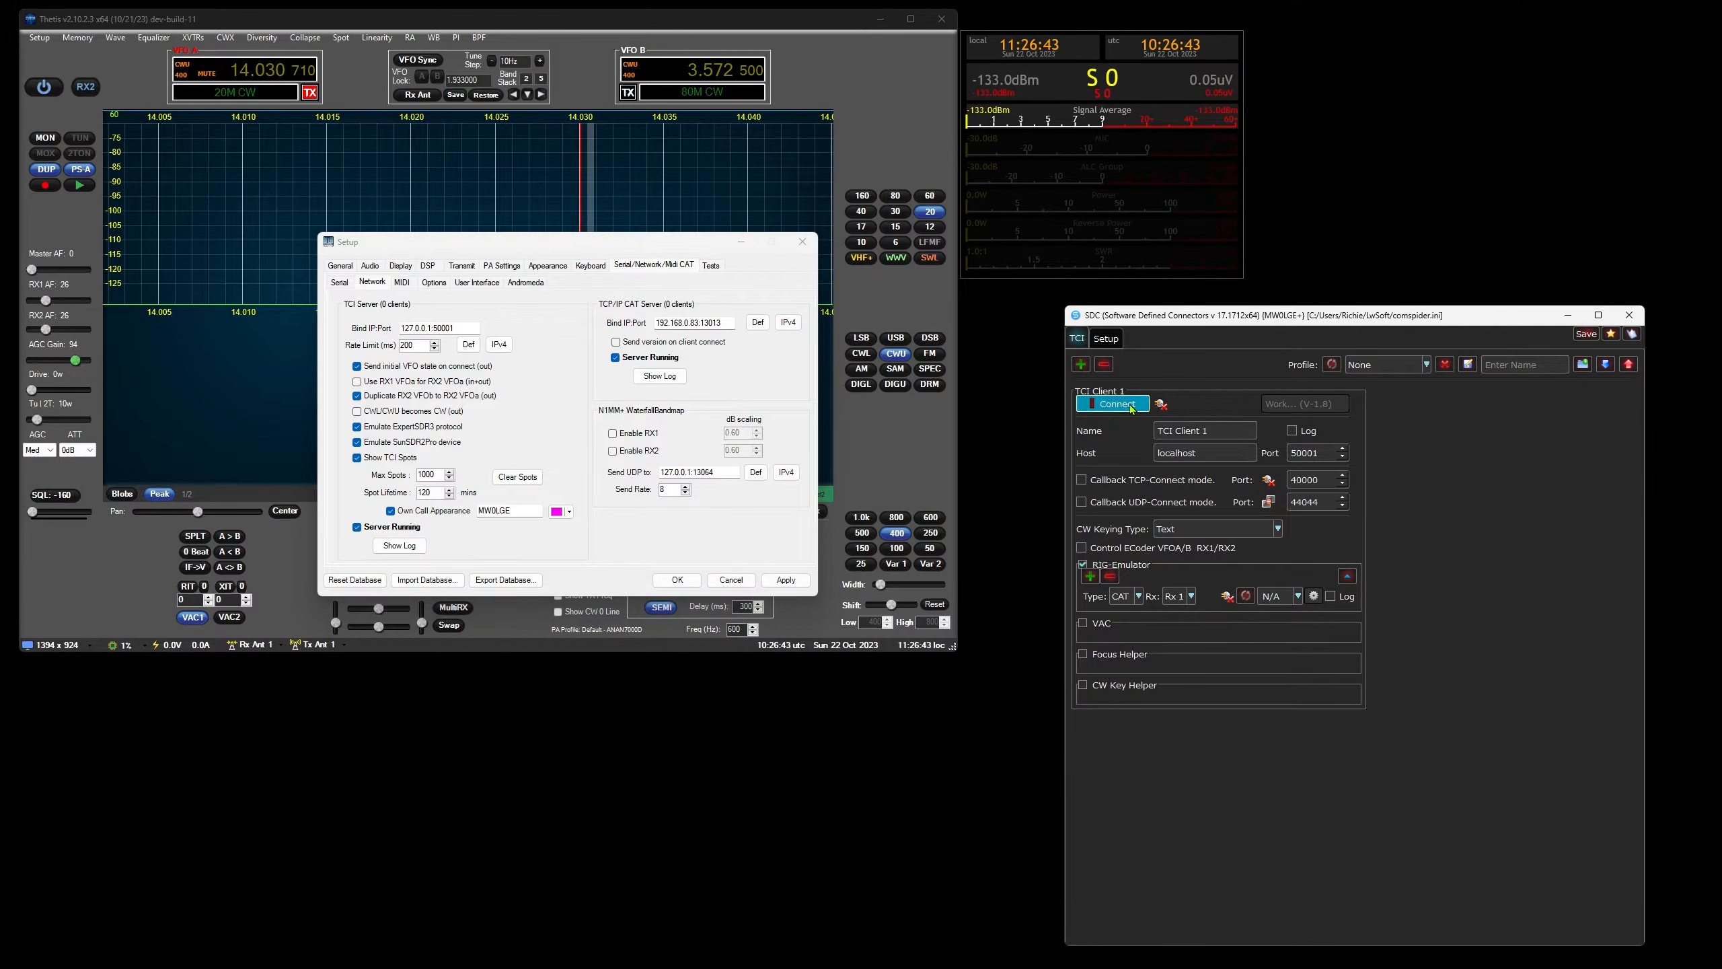
pyautogui.click(1118, 404)
pyautogui.click(1119, 404)
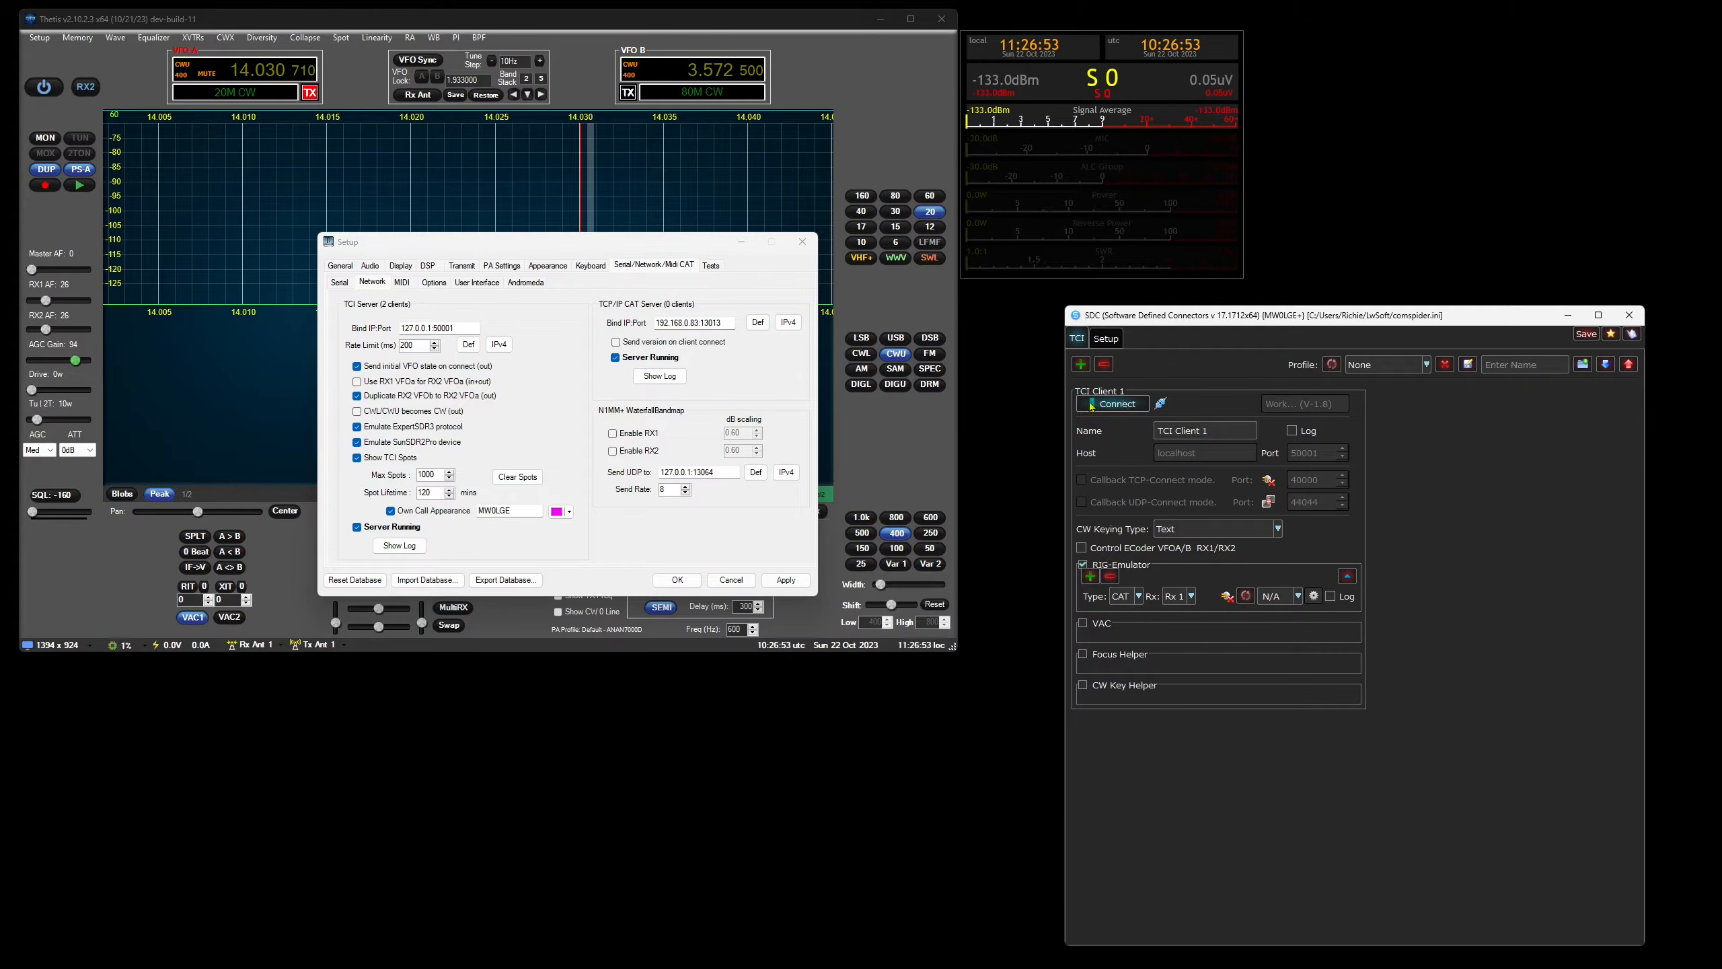
# Step: Confirm the Thetis setup, close and relaunch Thetis, and power the radio on
pyautogui.click(678, 579)
pyautogui.click(941, 18)
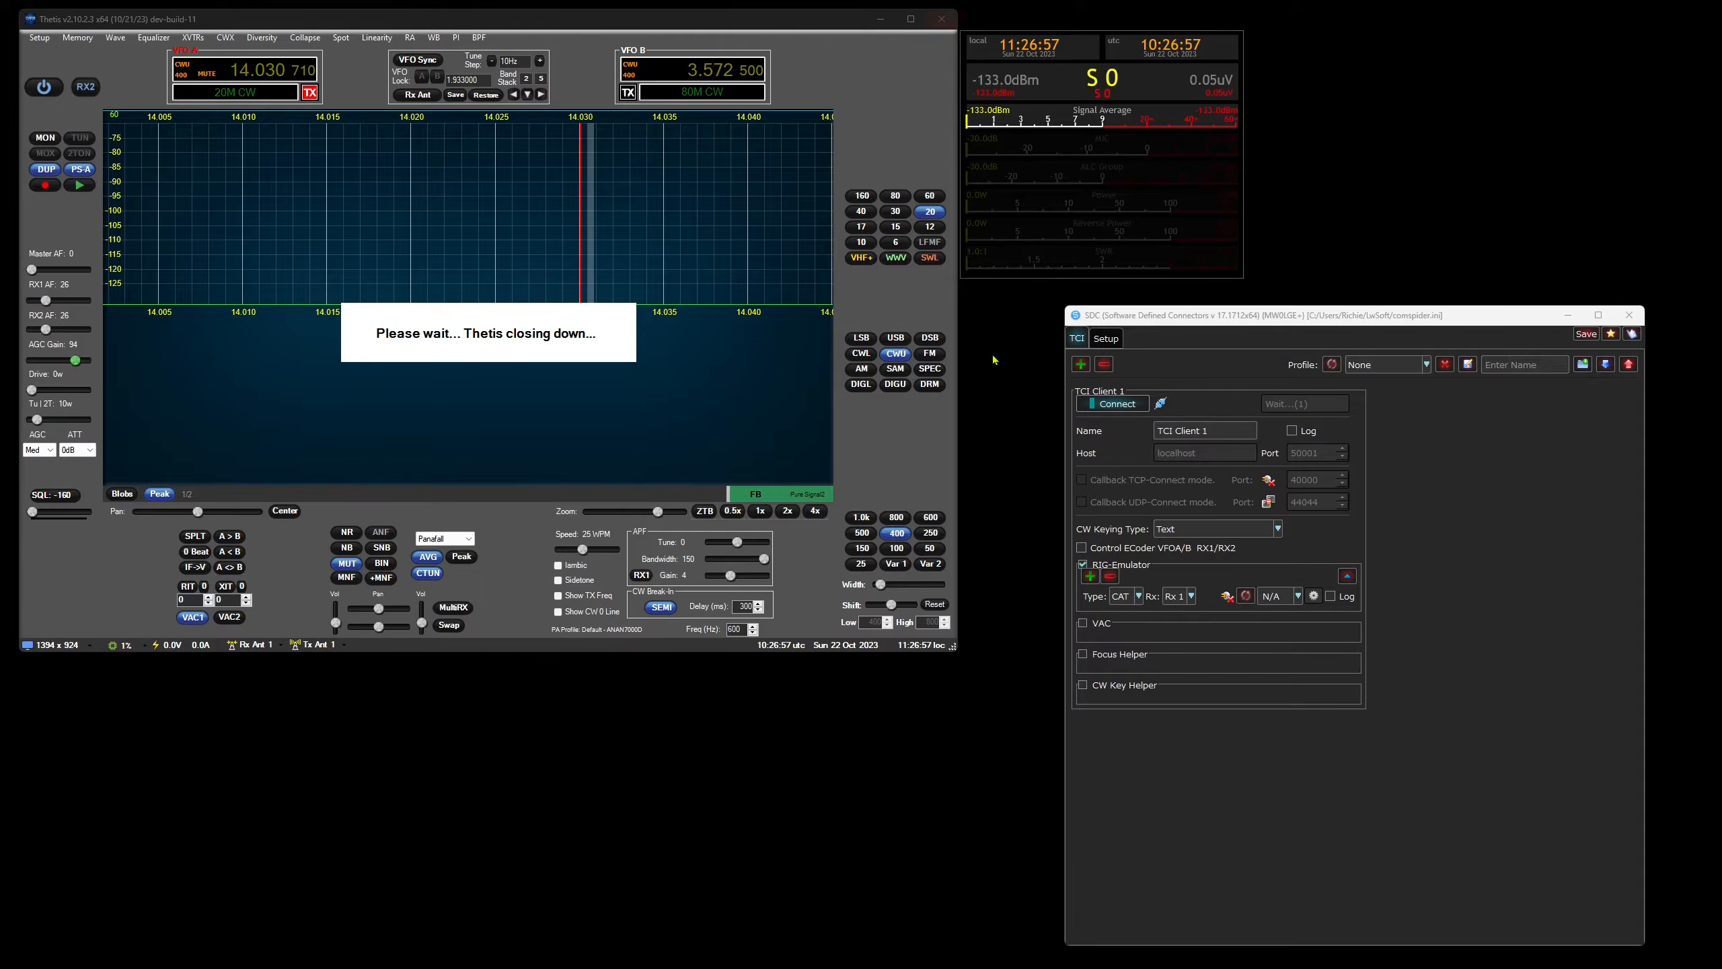
pyautogui.press('super')
pyautogui.write('th')
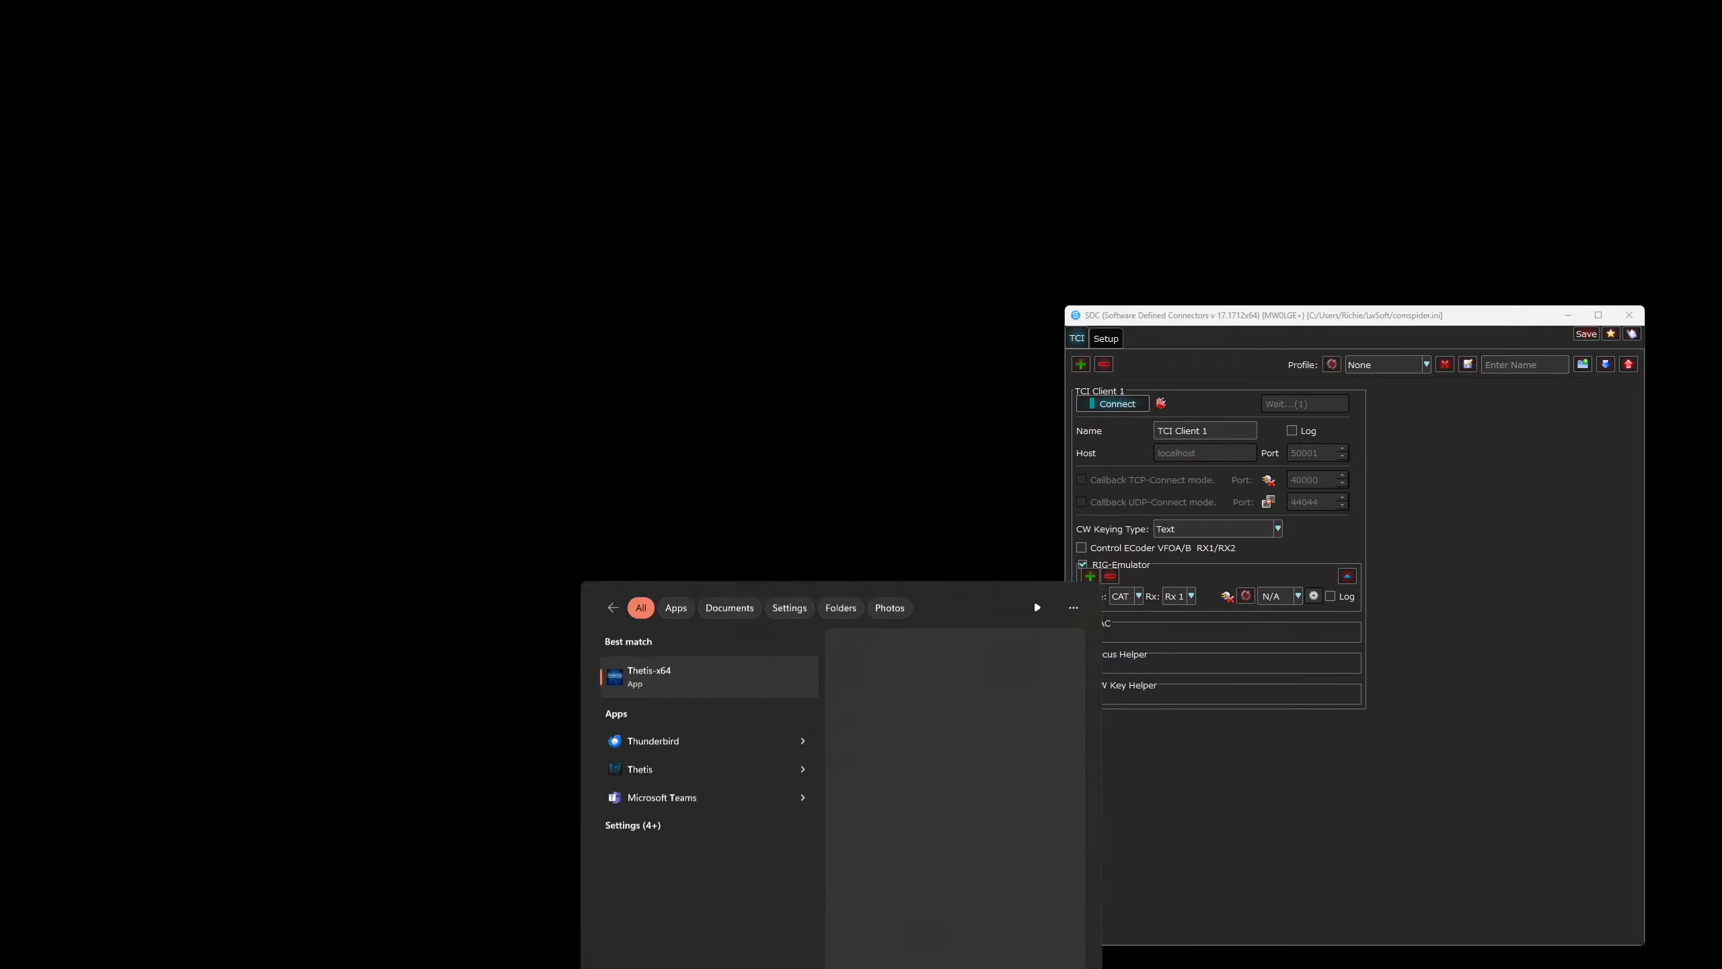
pyautogui.click(670, 658)
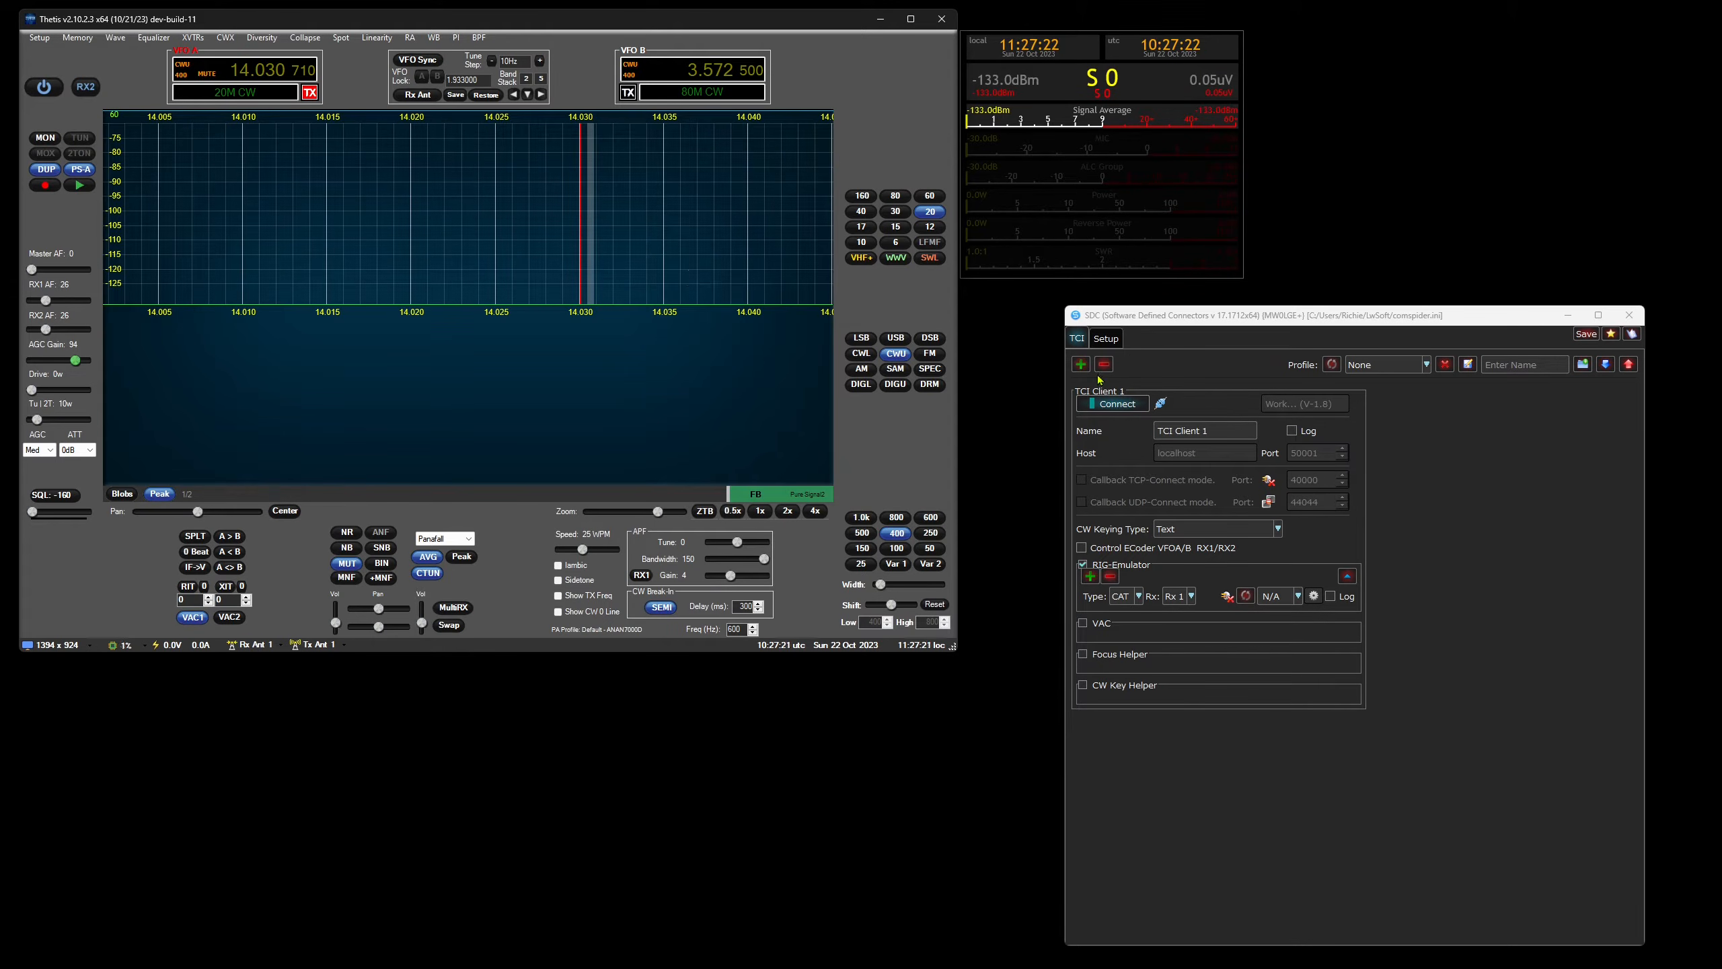
pyautogui.click(44, 87)
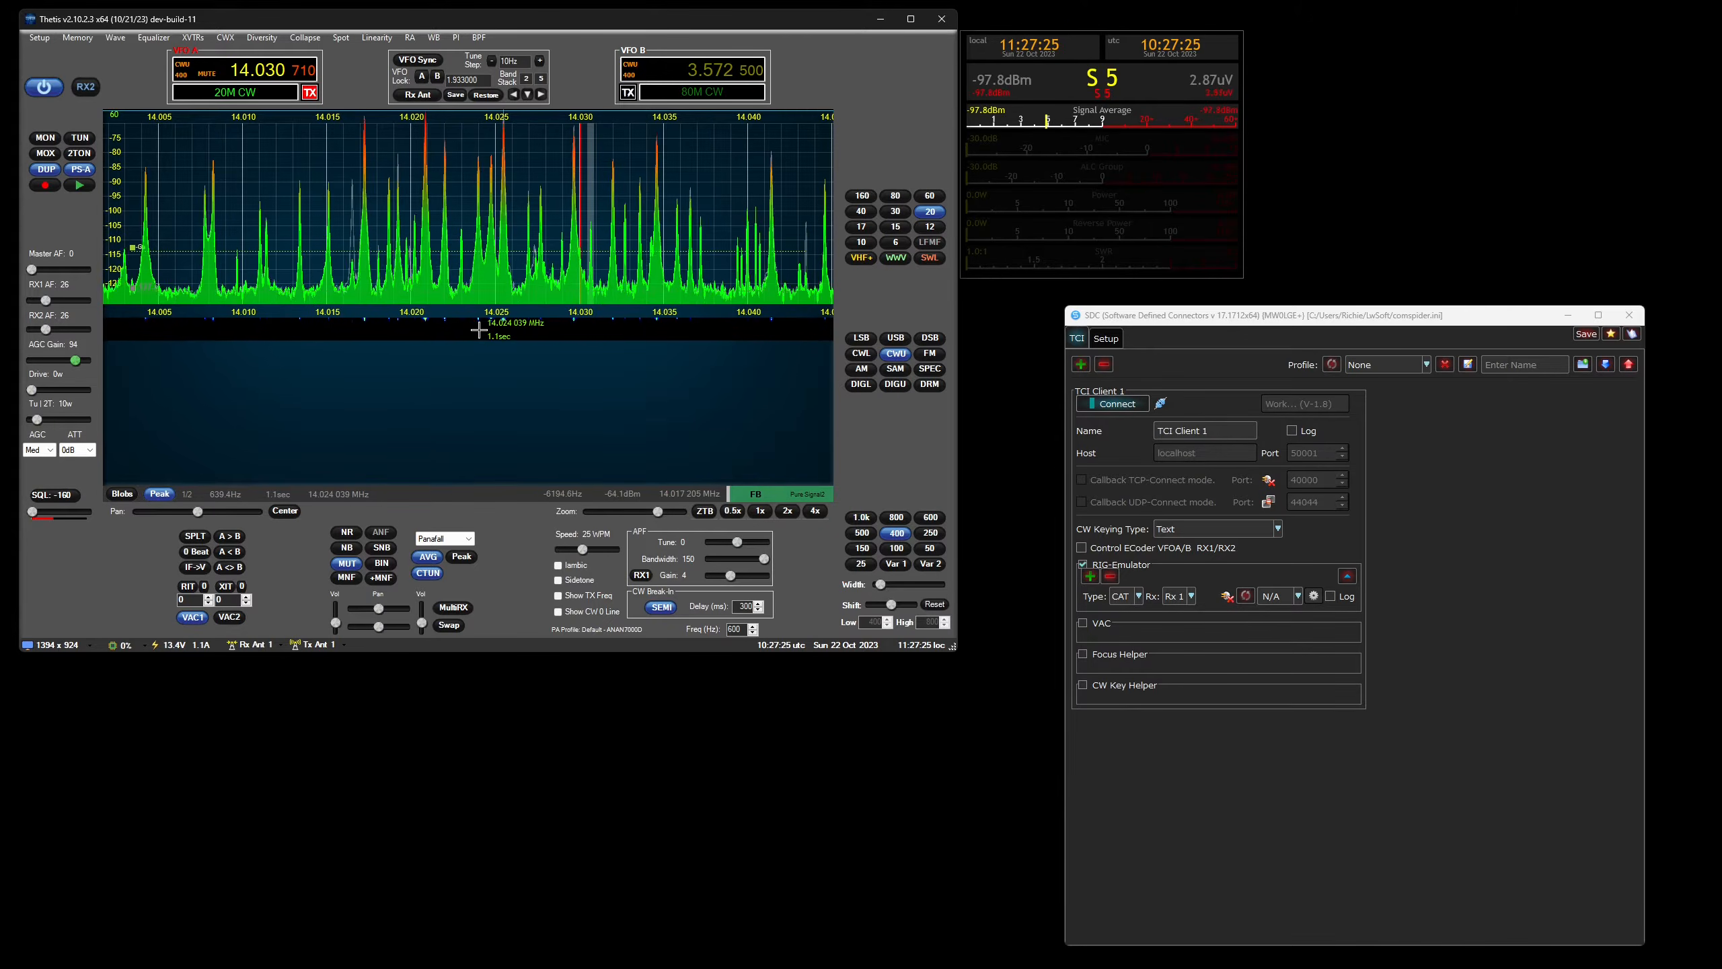
# Step: Open the VAC 1 audio settings in the Thetis setup
pyautogui.click(37, 38)
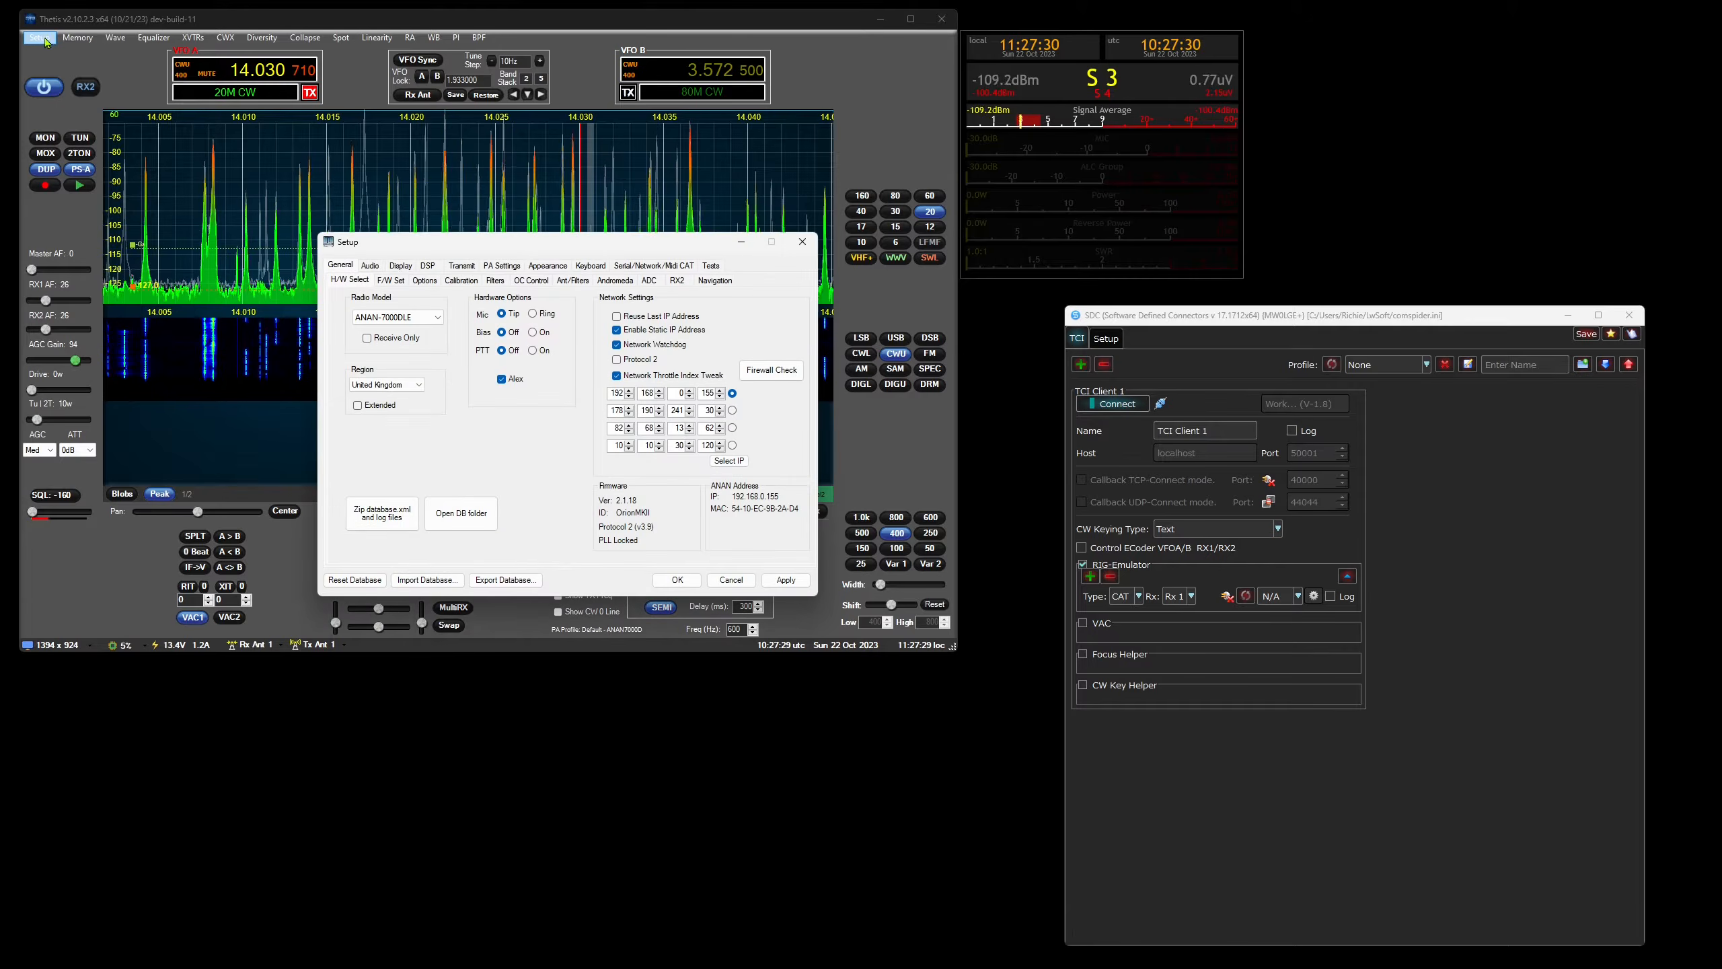
pyautogui.click(462, 265)
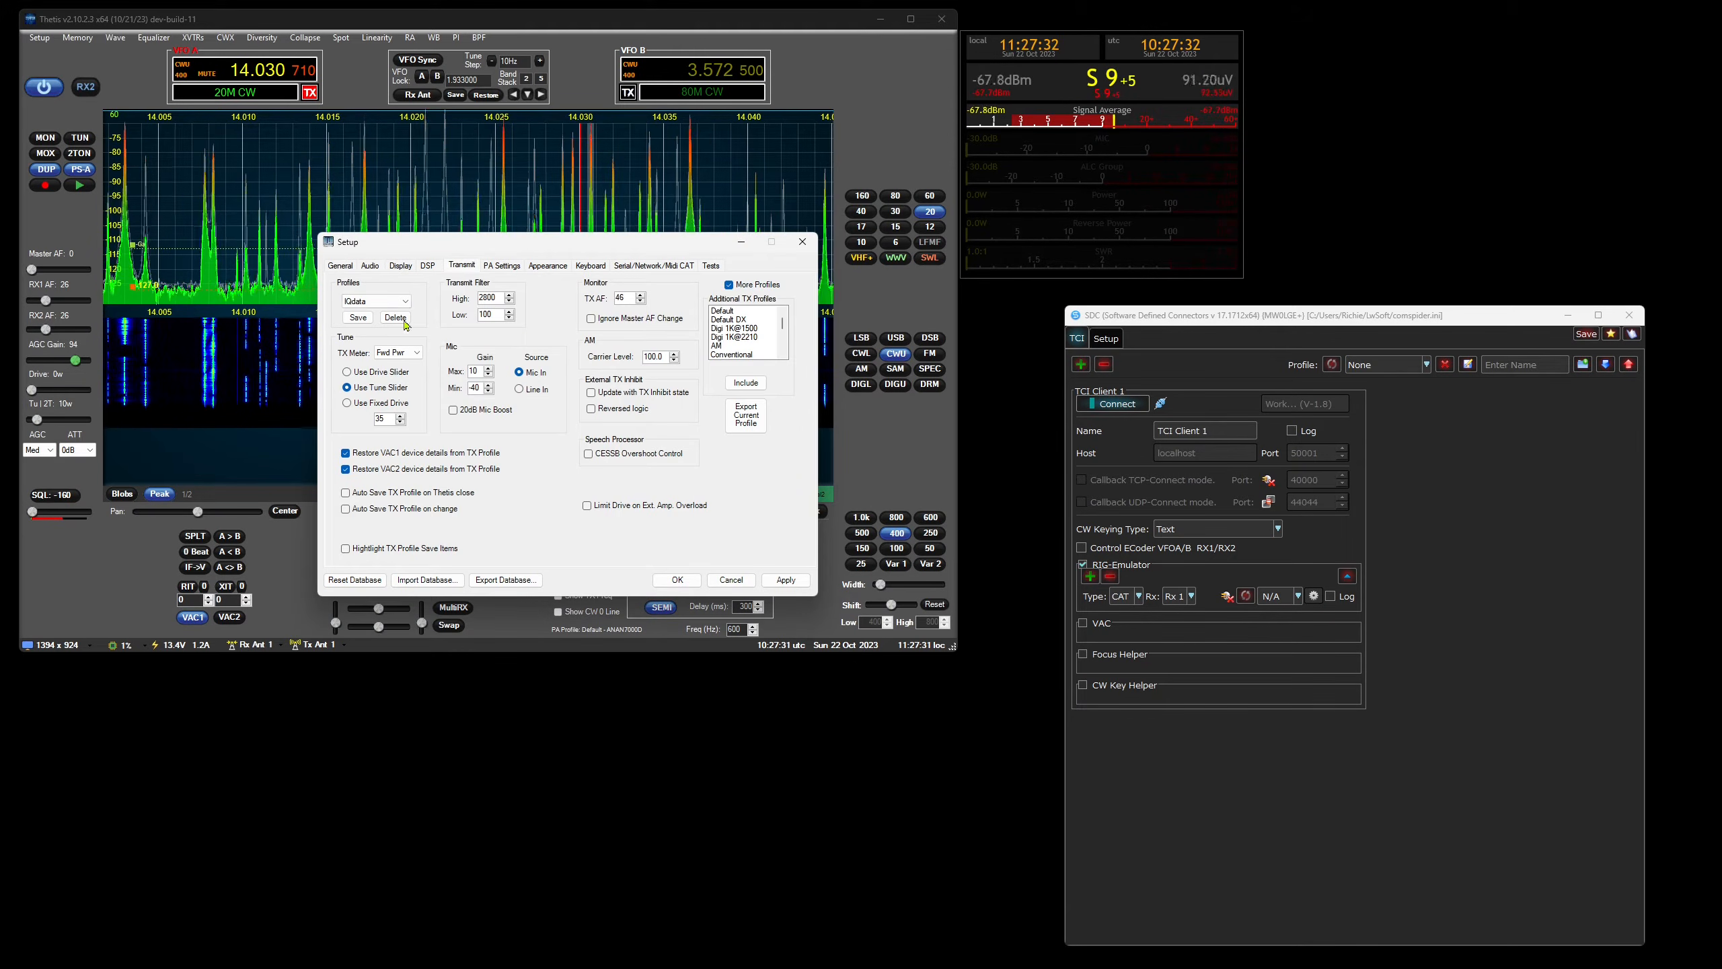
pyautogui.click(370, 266)
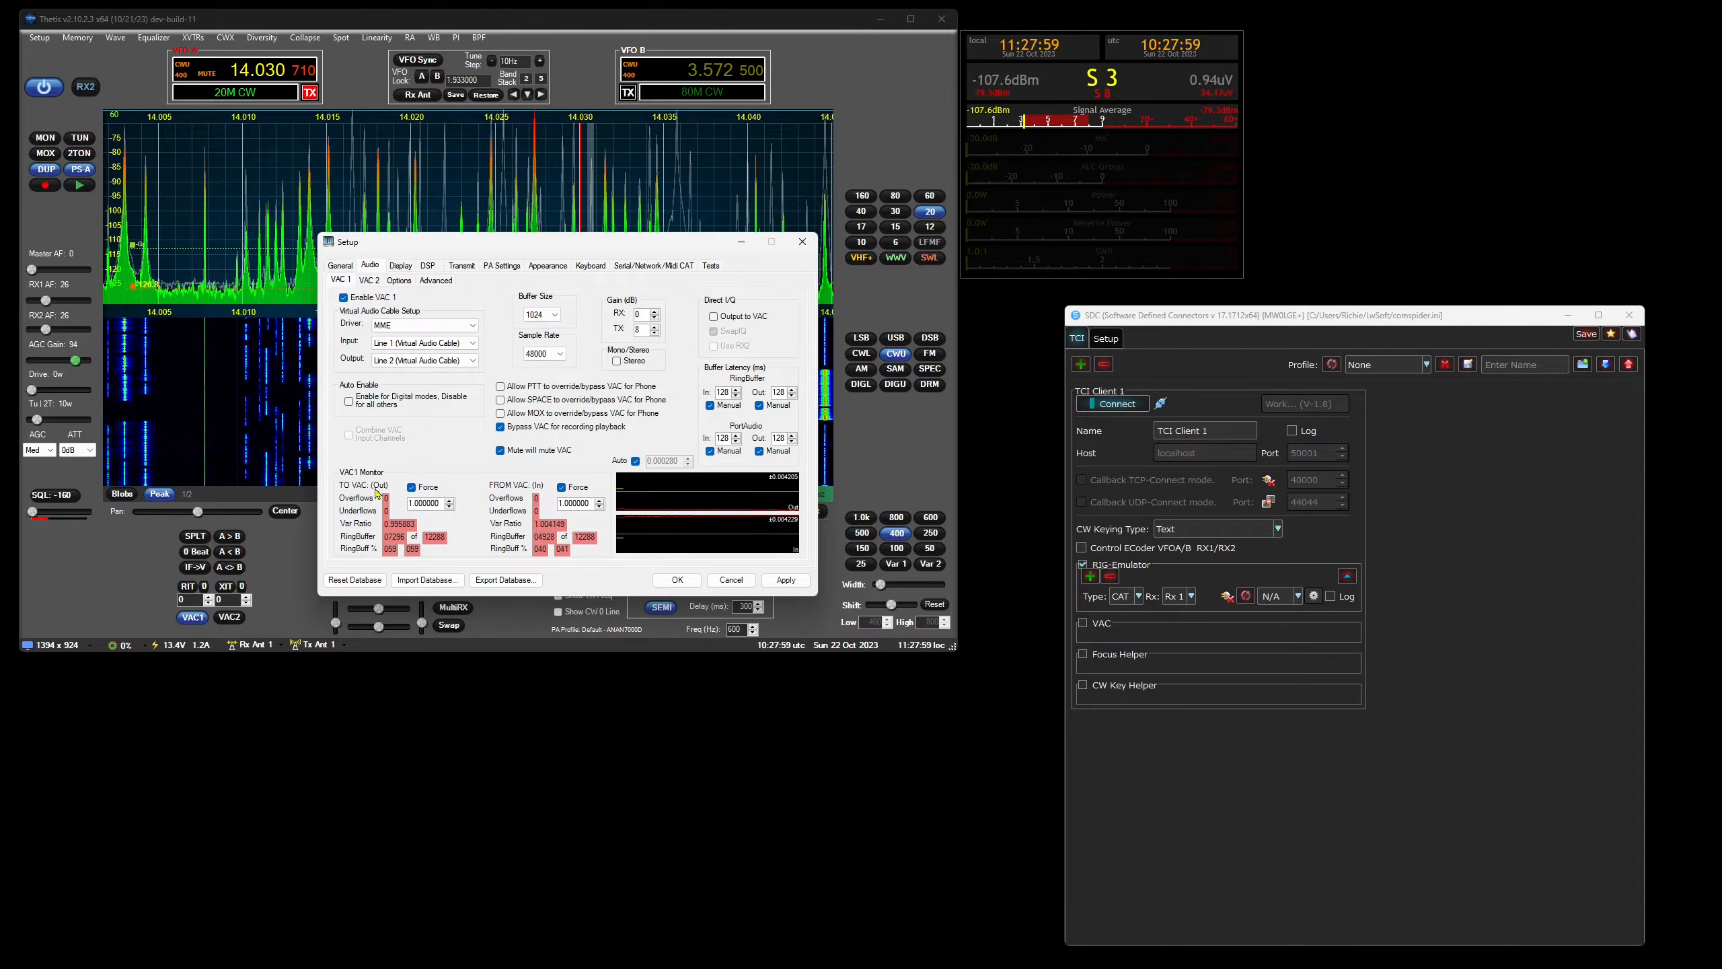
# Step: Highlight the TX profile save items, view them among the VAC 1 settings, and turn the highlighting off
pyautogui.hotkey('ctrl', 'Tab')
pyautogui.hotkey('ctrl', 'Tab')
pyautogui.hotkey('ctrl', 'Tab')
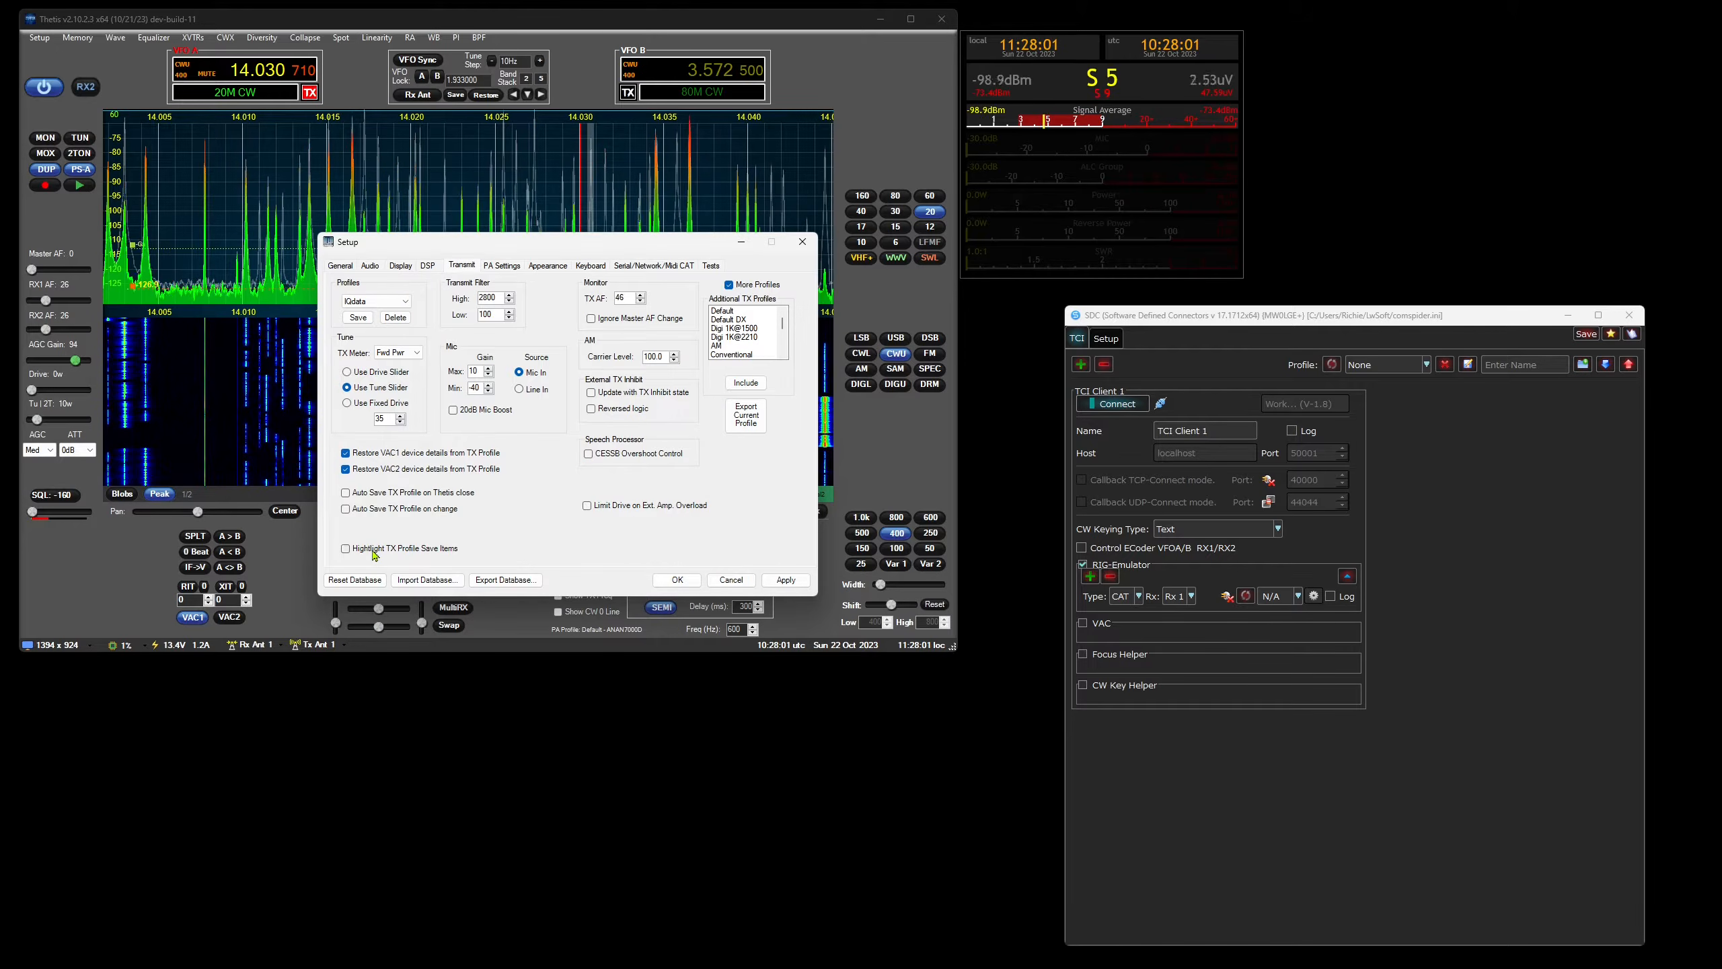
pyautogui.hotkey('ctrl', 'shift', 'Tab')
pyautogui.hotkey('ctrl', 'shift', 'Tab')
pyautogui.hotkey('ctrl', 'shift', 'Tab')
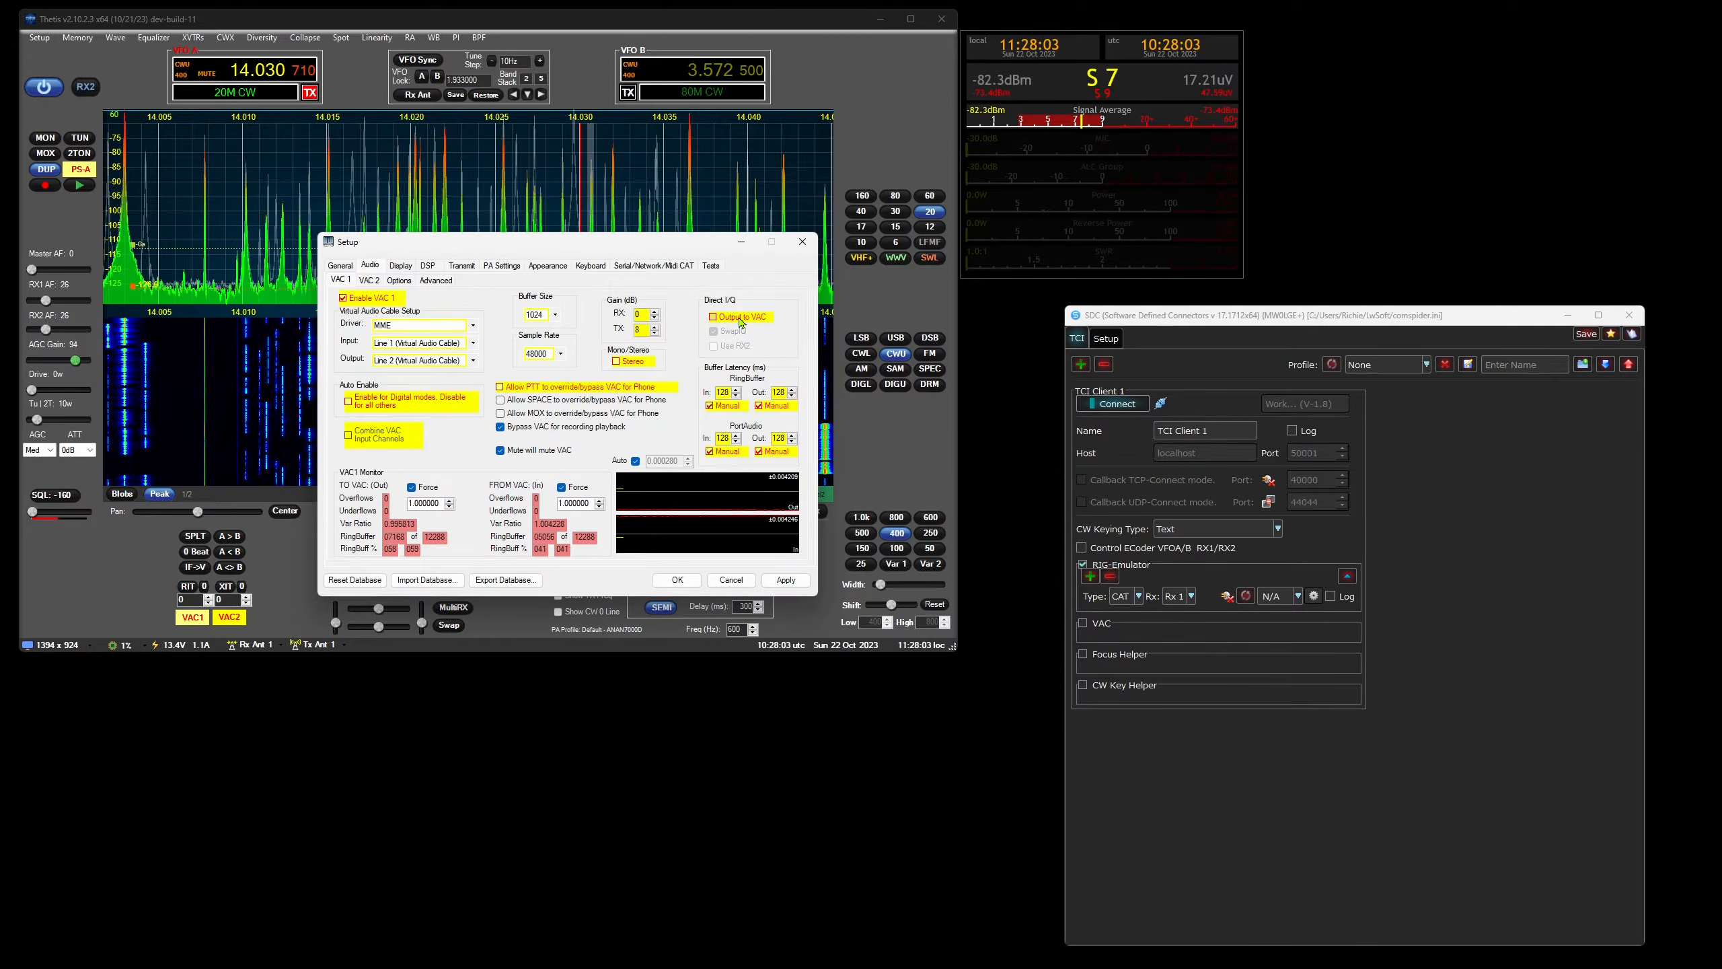
pyautogui.click(461, 266)
pyautogui.click(381, 550)
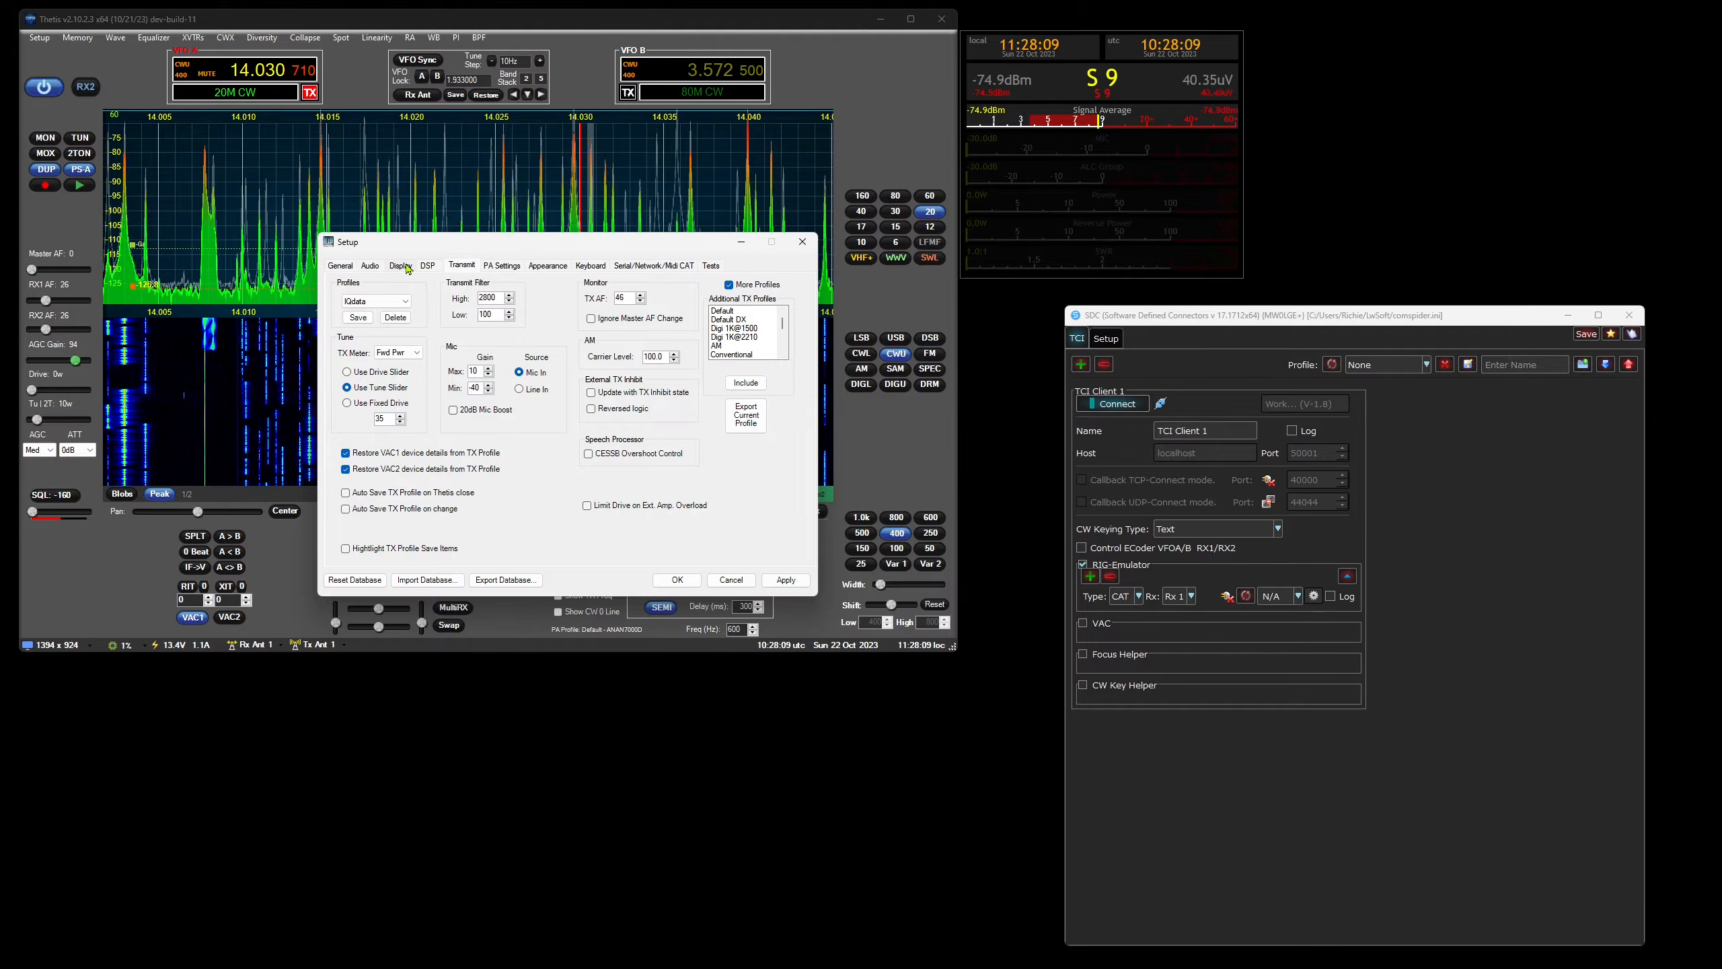
# Step: Enable Direct I/Q Output to VAC with SwapIQ for VAC 1 and confirm the setup
pyautogui.click(370, 266)
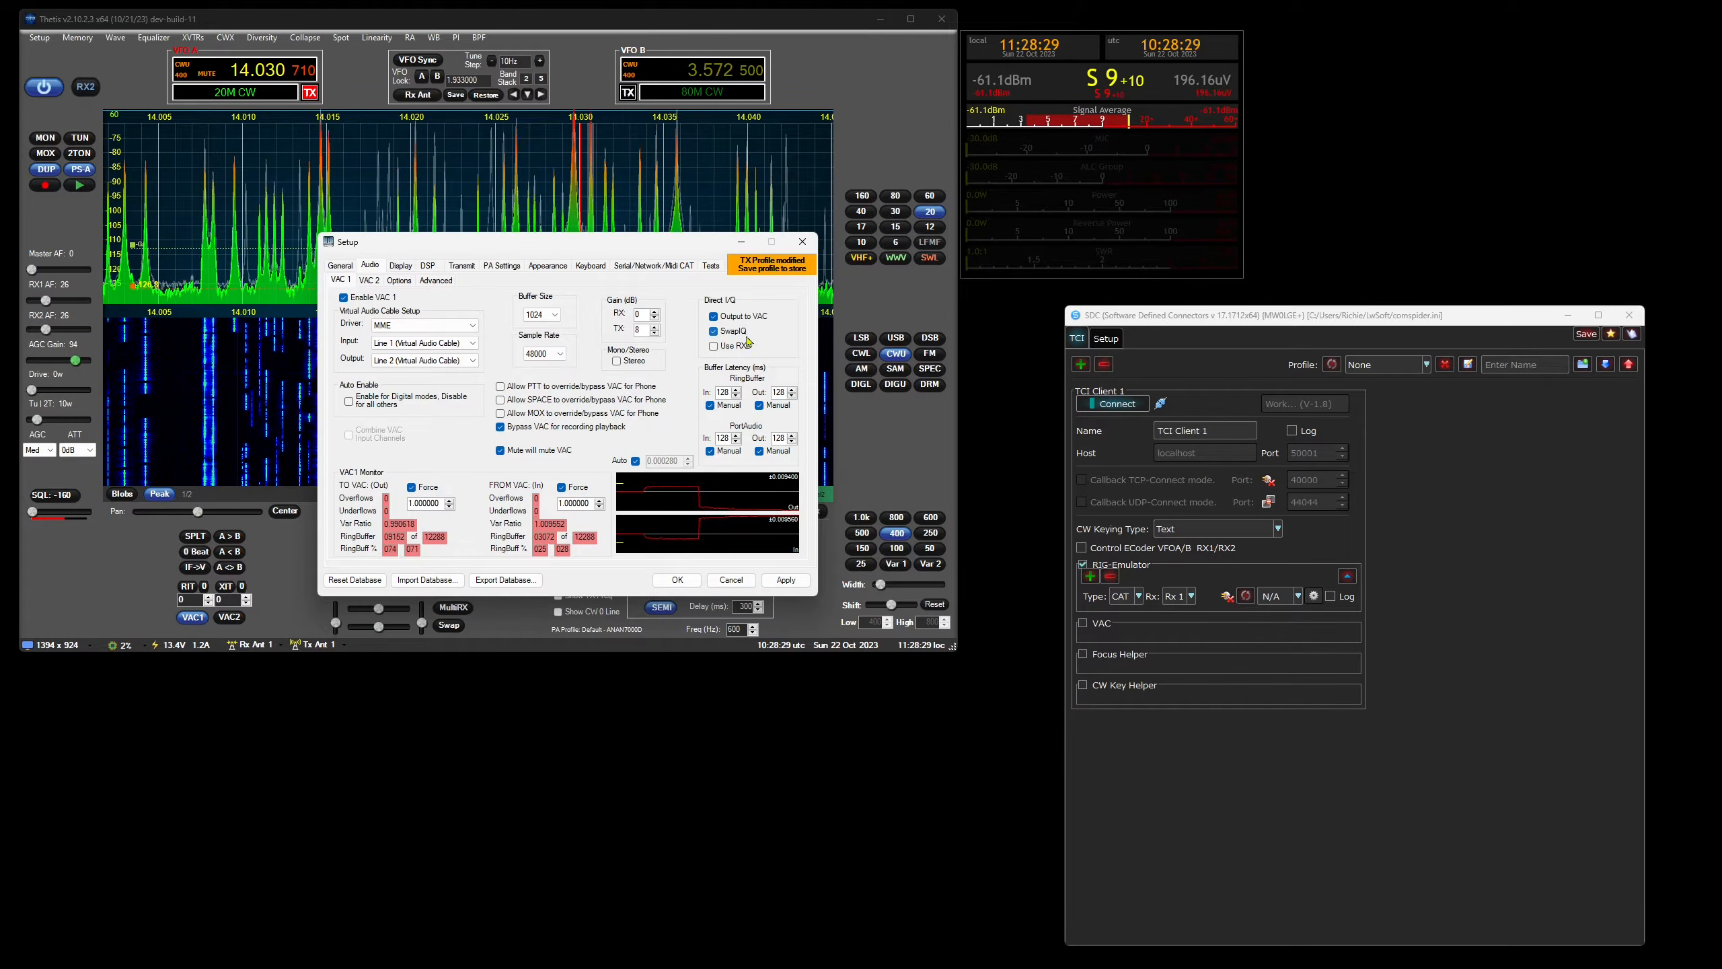
pyautogui.click(677, 579)
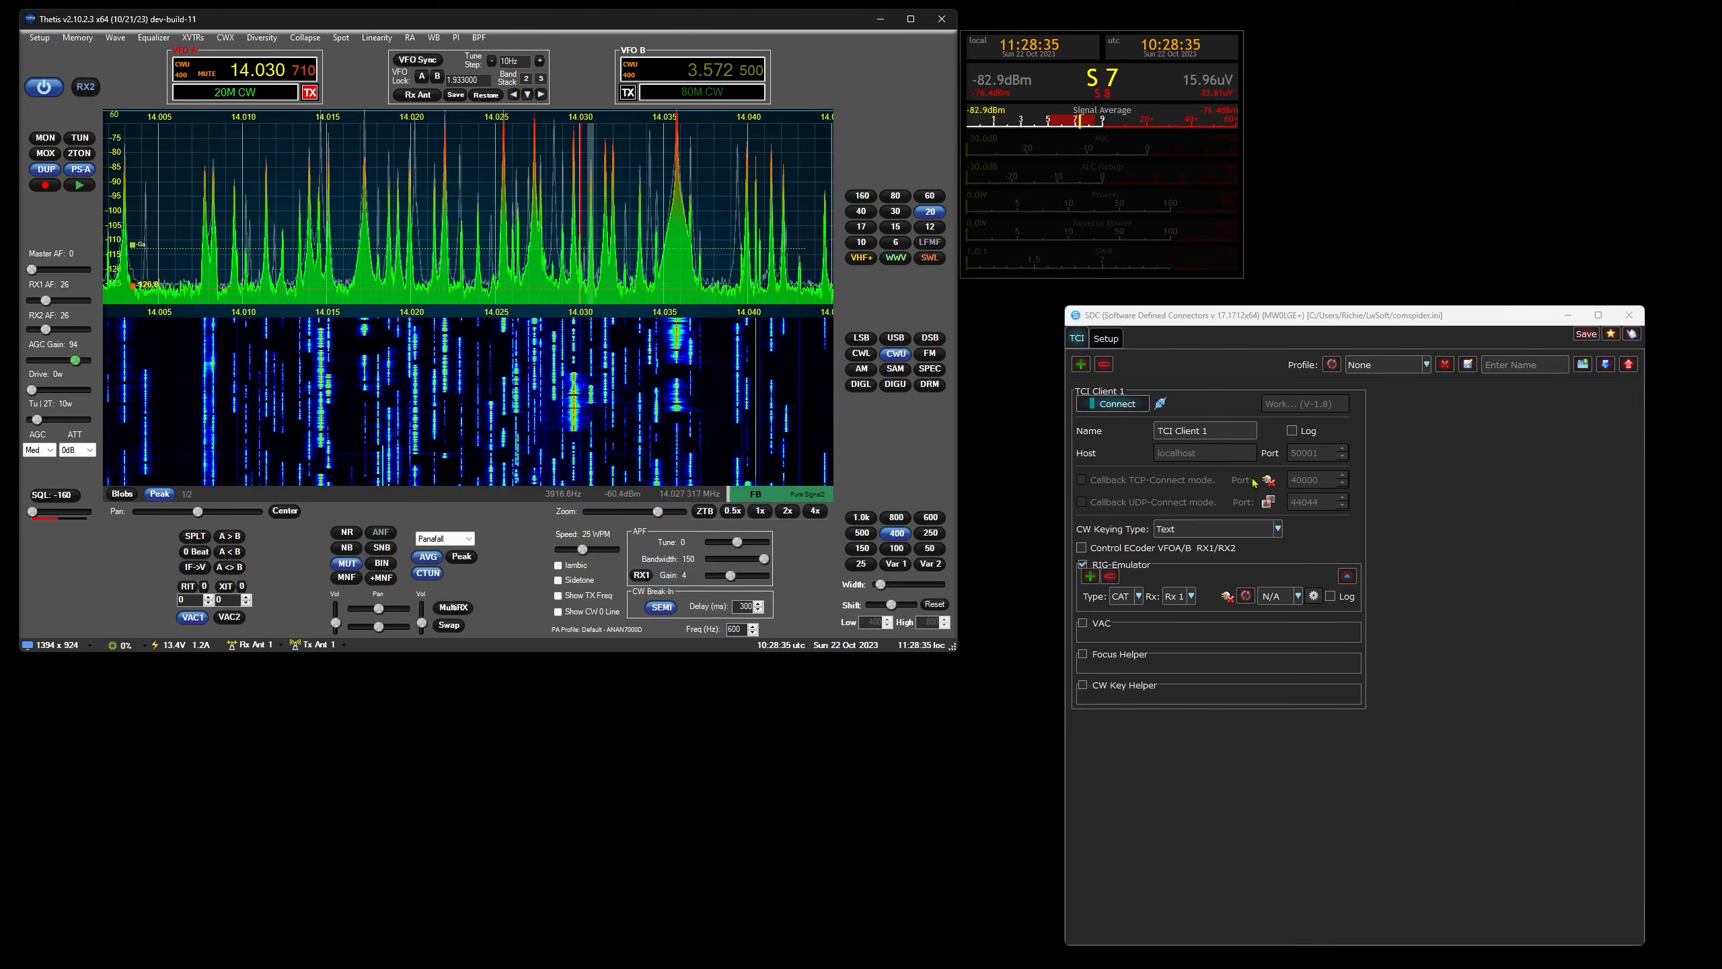
# Step: Watch the TCI Client 1 log while tuning VFO A, and check the VAC 1 sample rate in the Thetis setup
pyautogui.click(1308, 434)
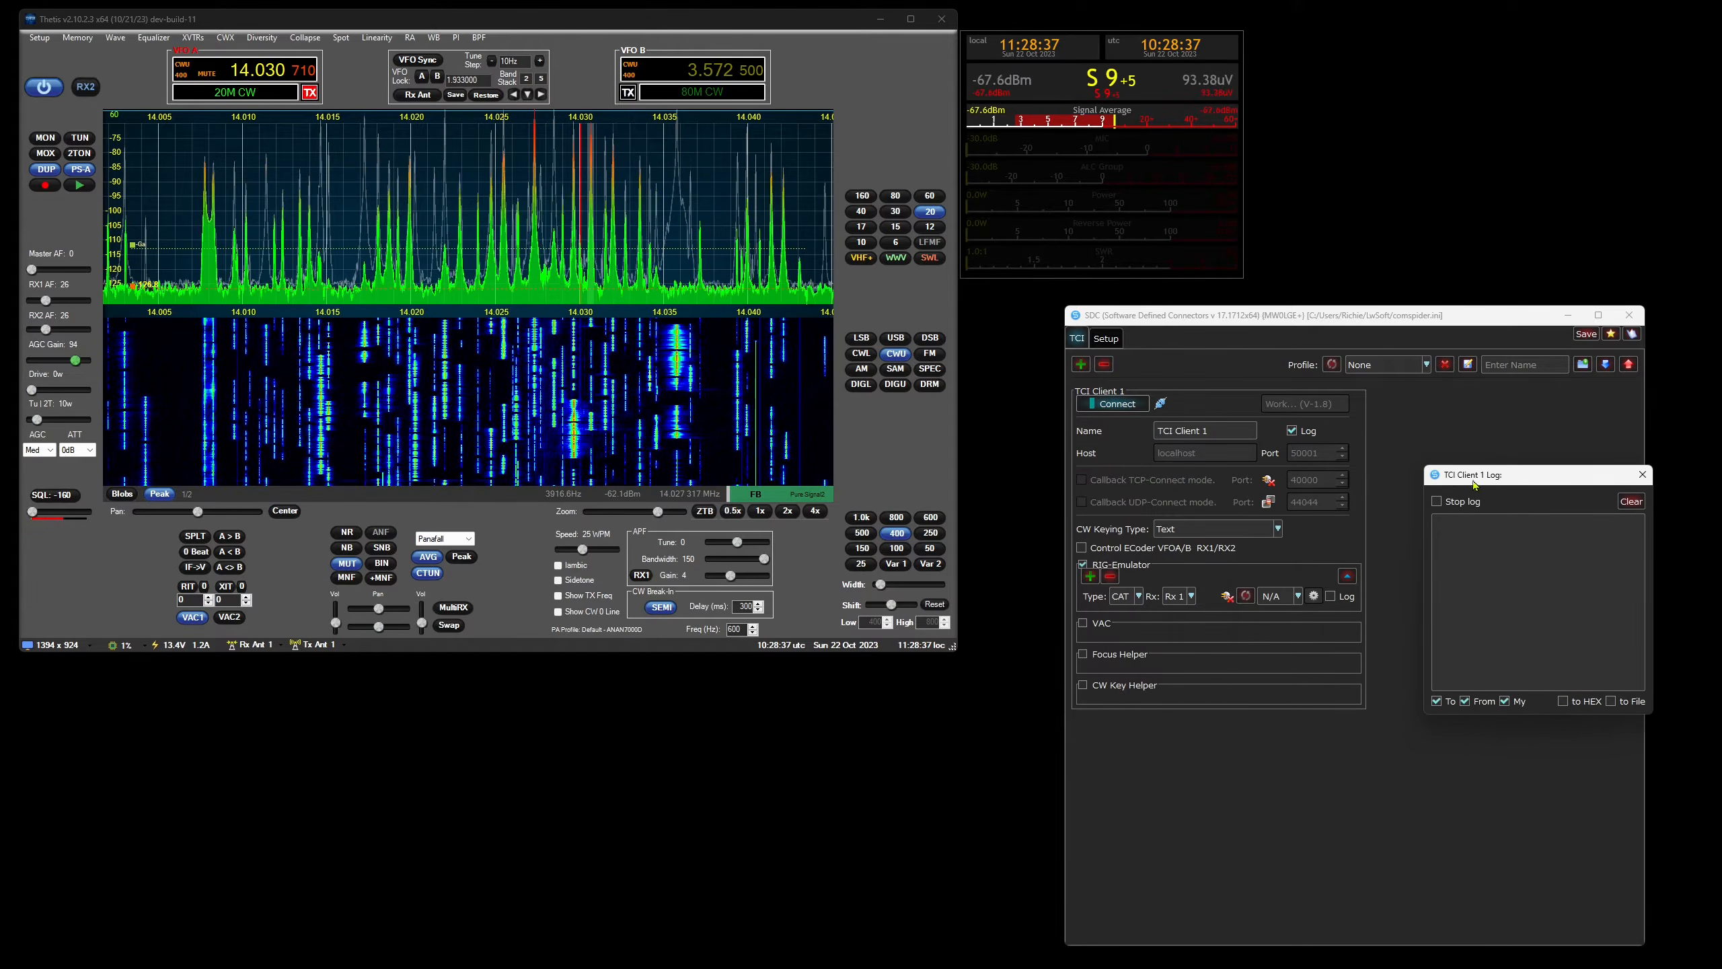
pyautogui.scroll(4, 600, 262)
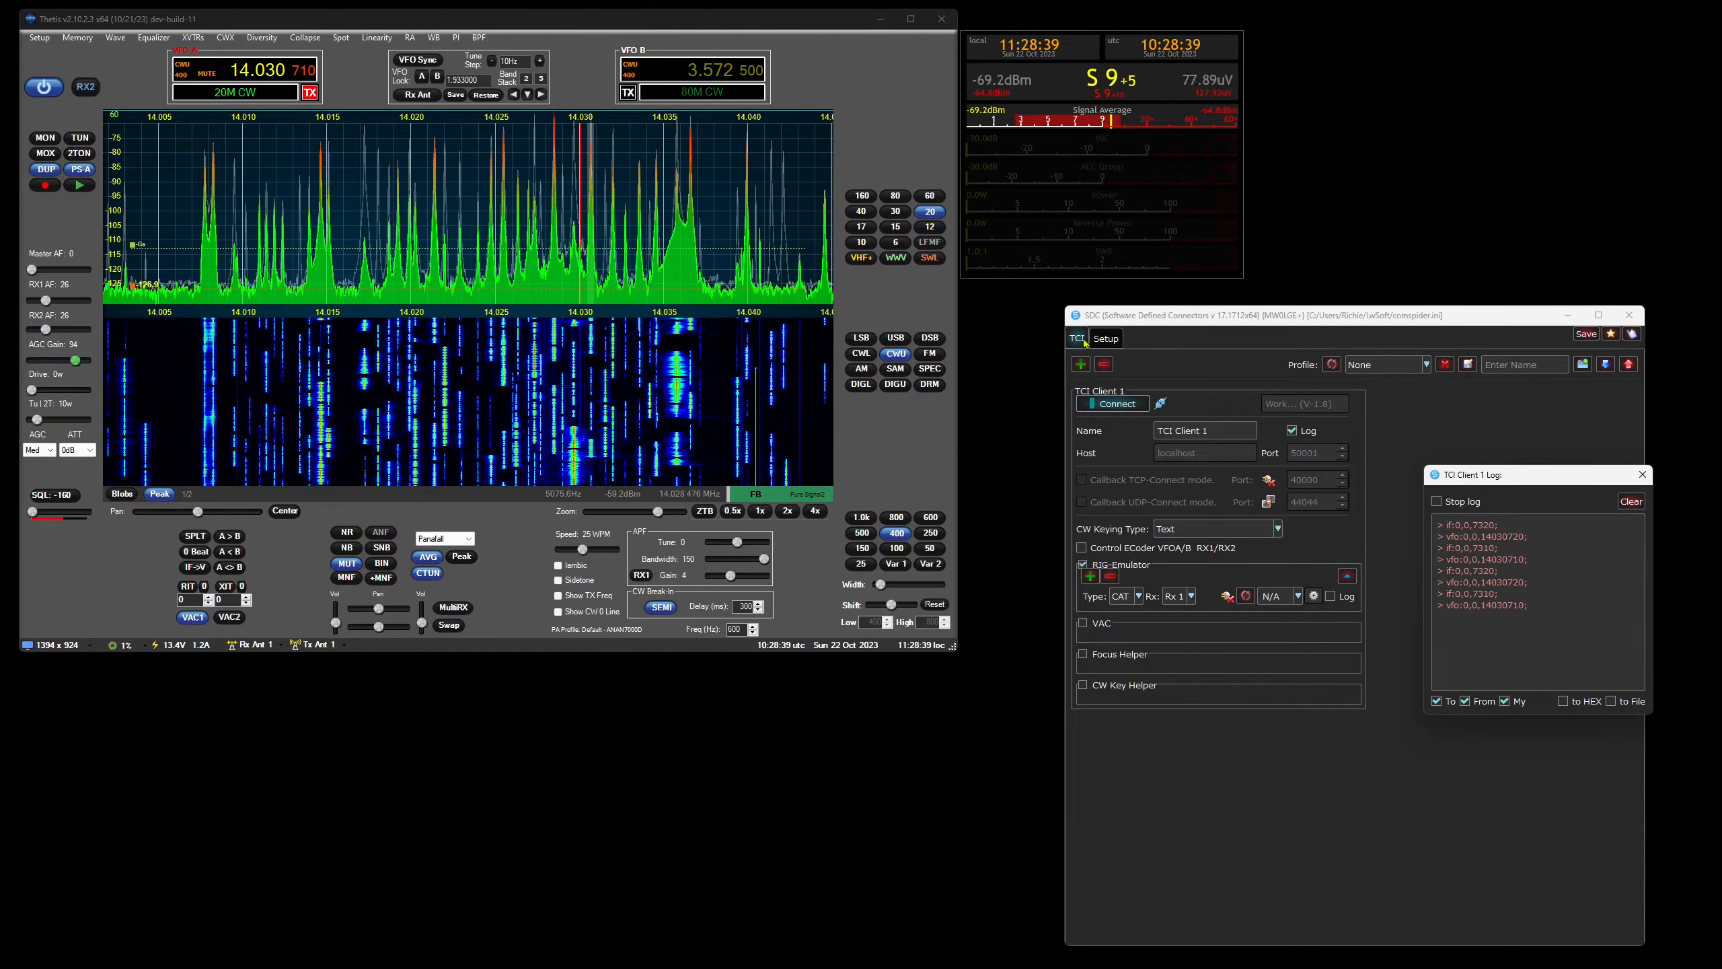
pyautogui.click(1643, 475)
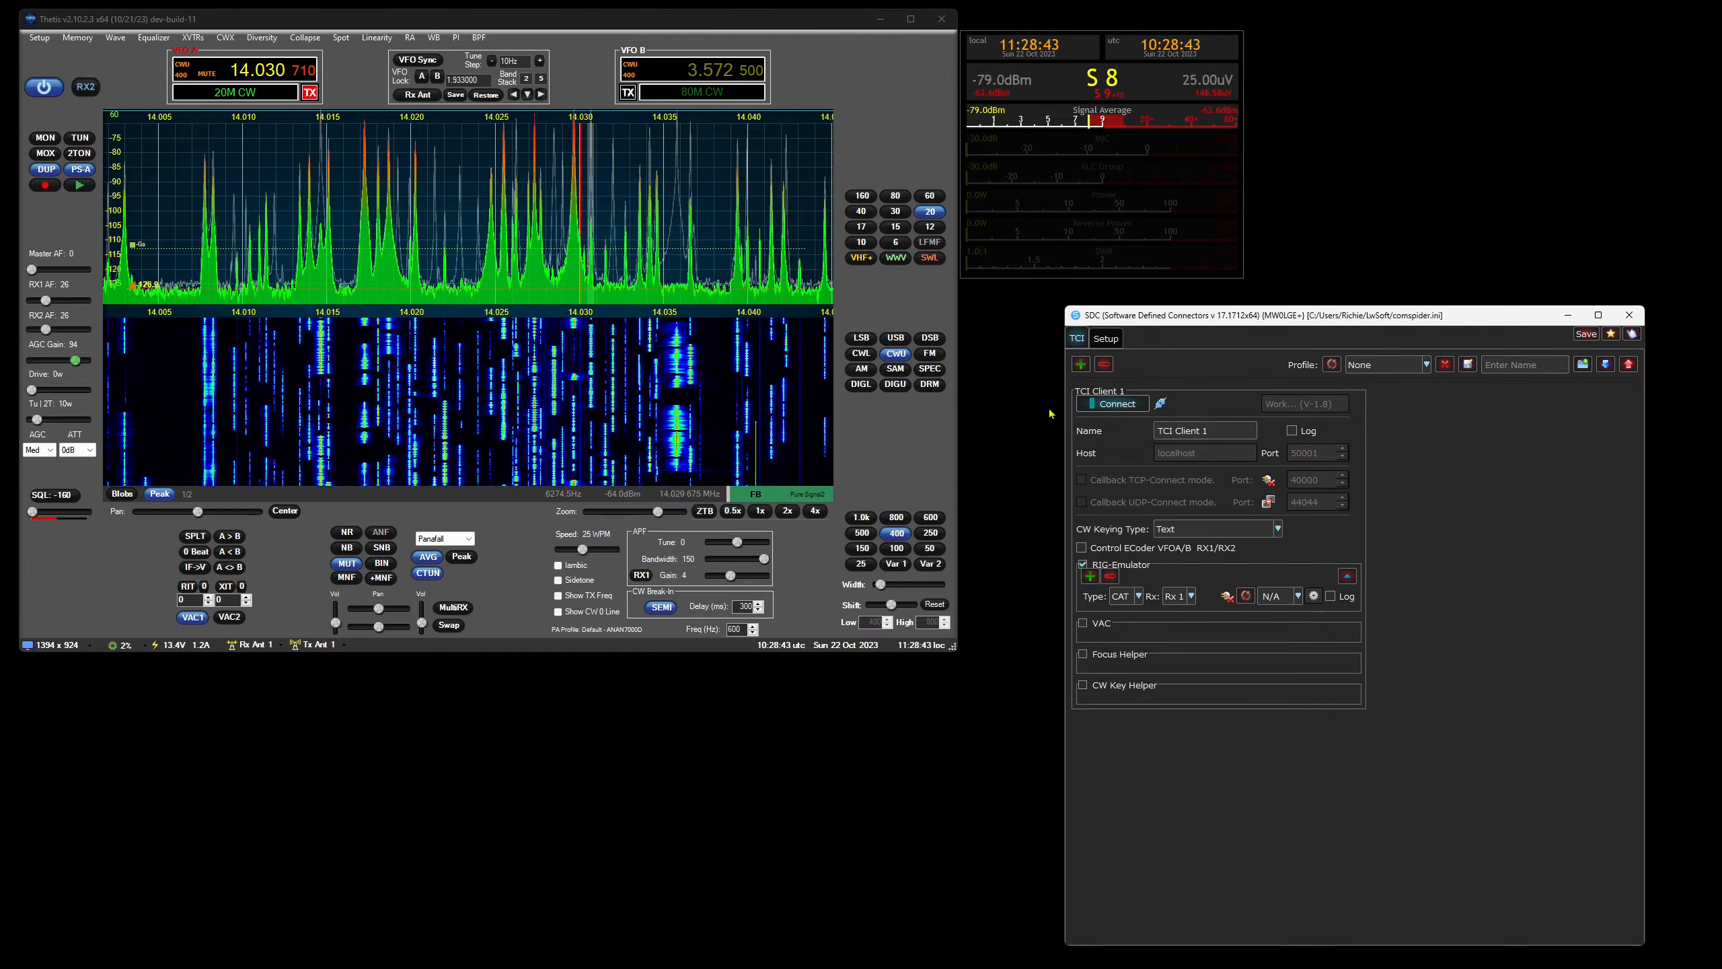
pyautogui.click(39, 37)
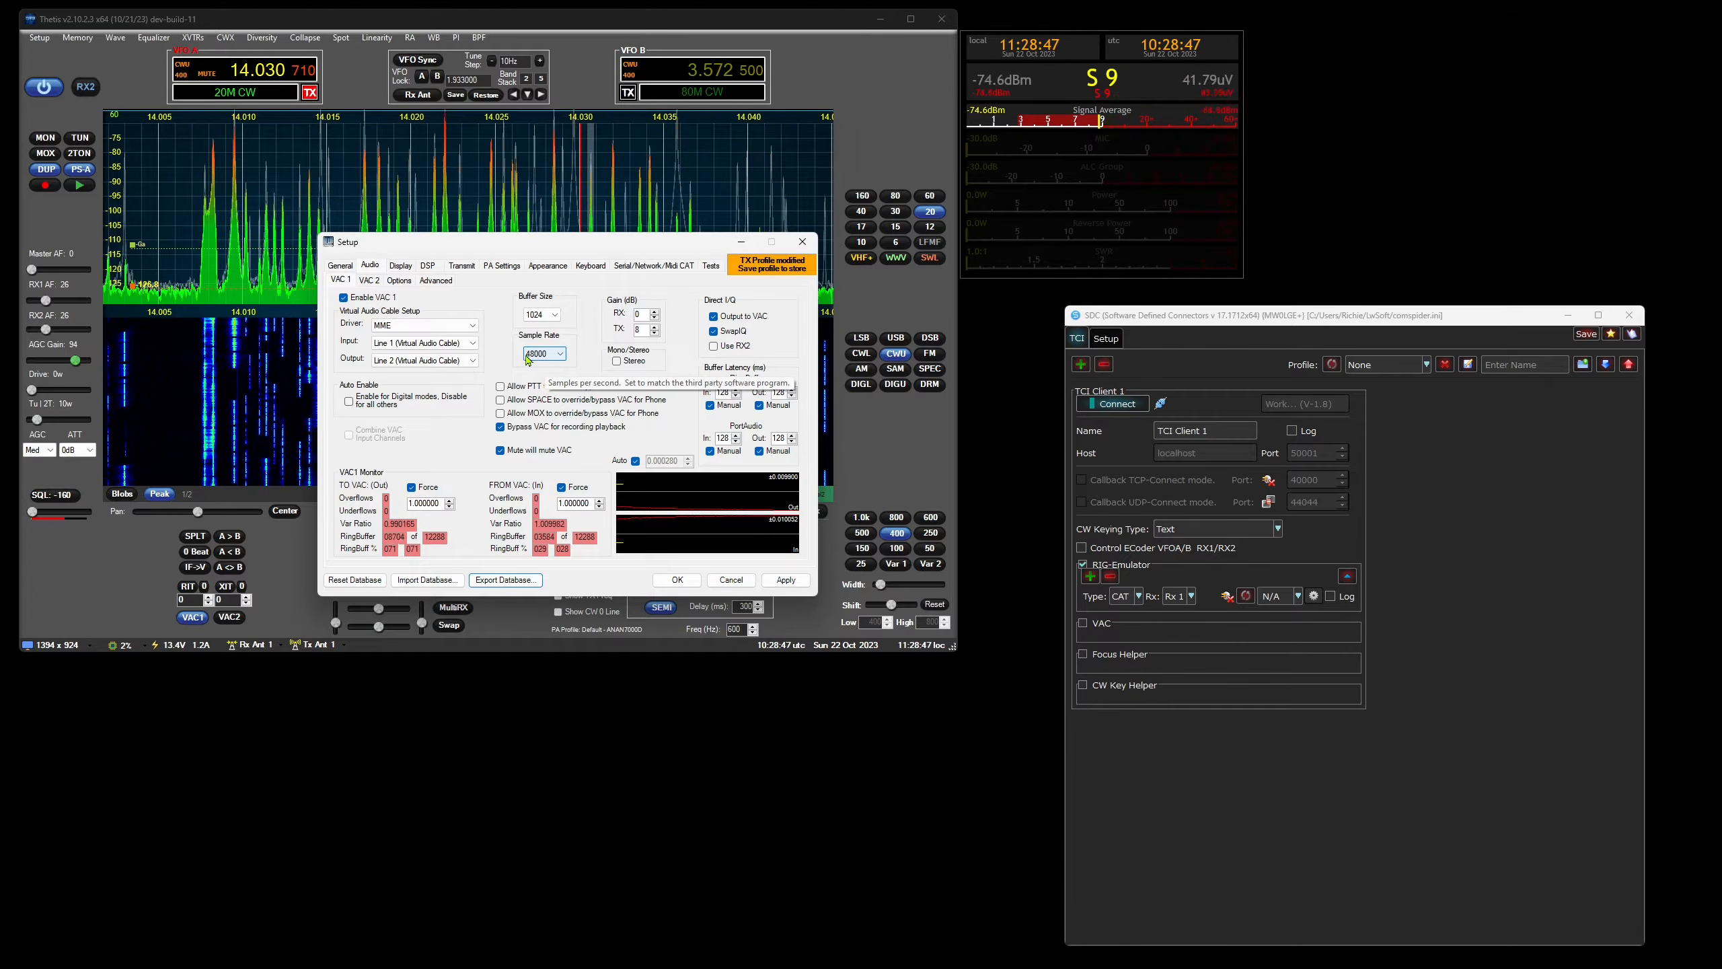
pyautogui.click(801, 243)
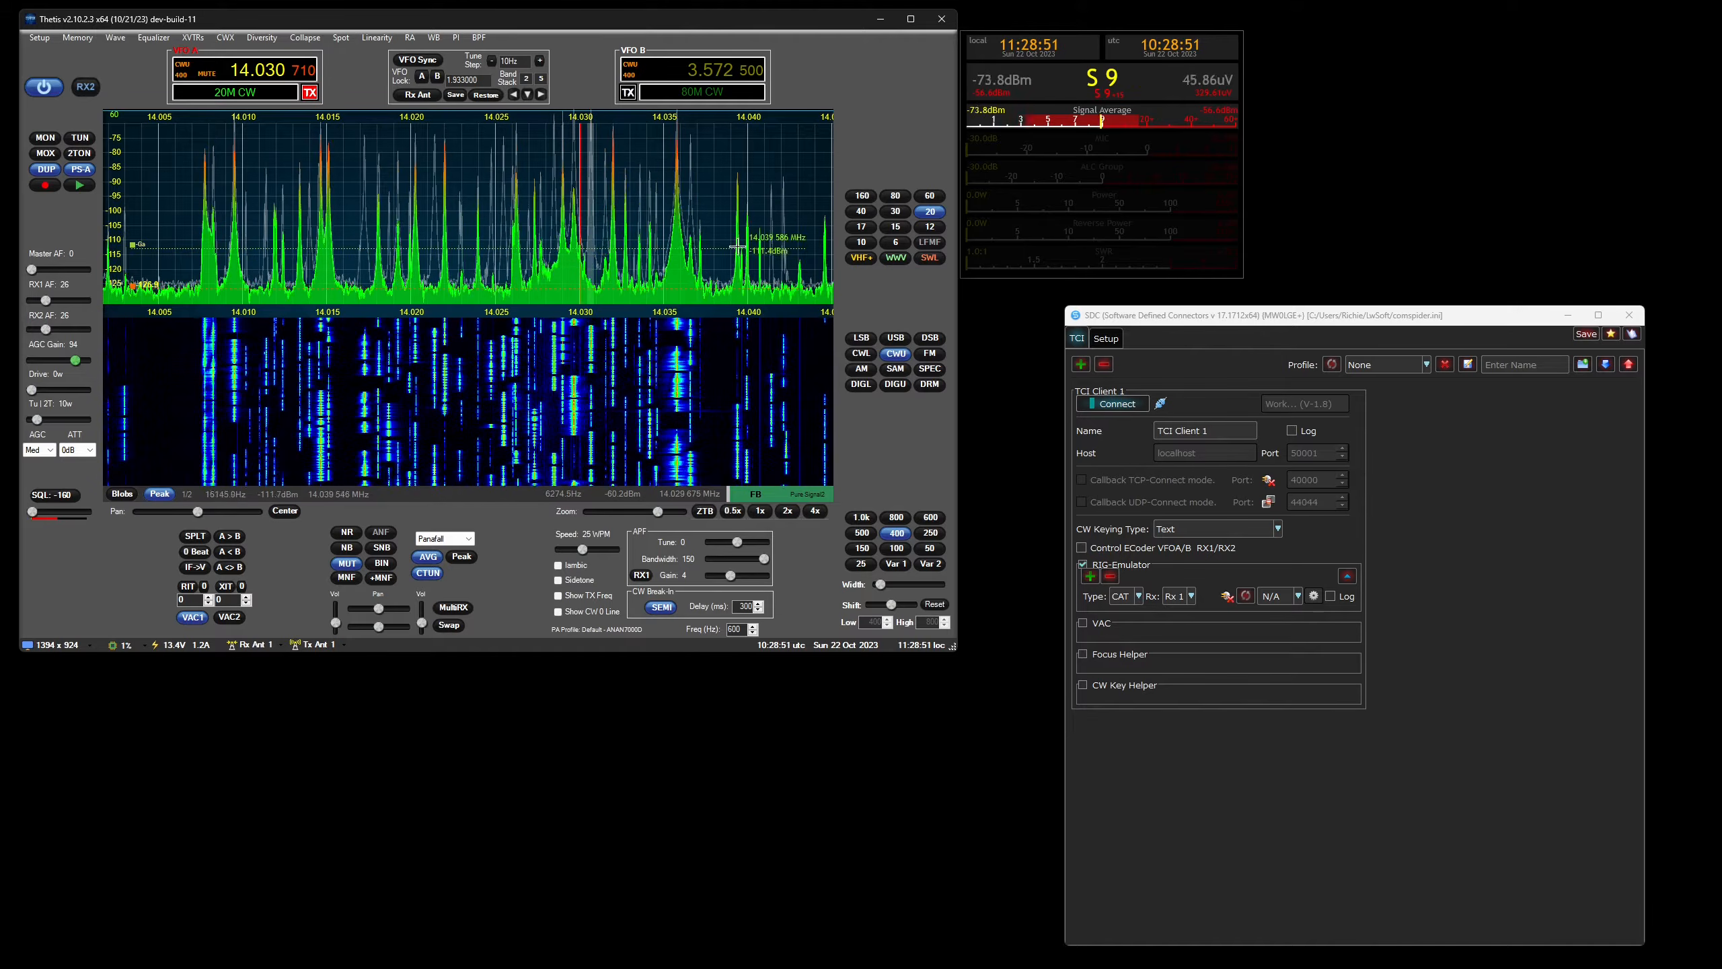
# Step: Tune VFO A in Thetis to 14.024 MHz and turn off CTUN
pyautogui.click(245, 83)
pyautogui.write('14.0')
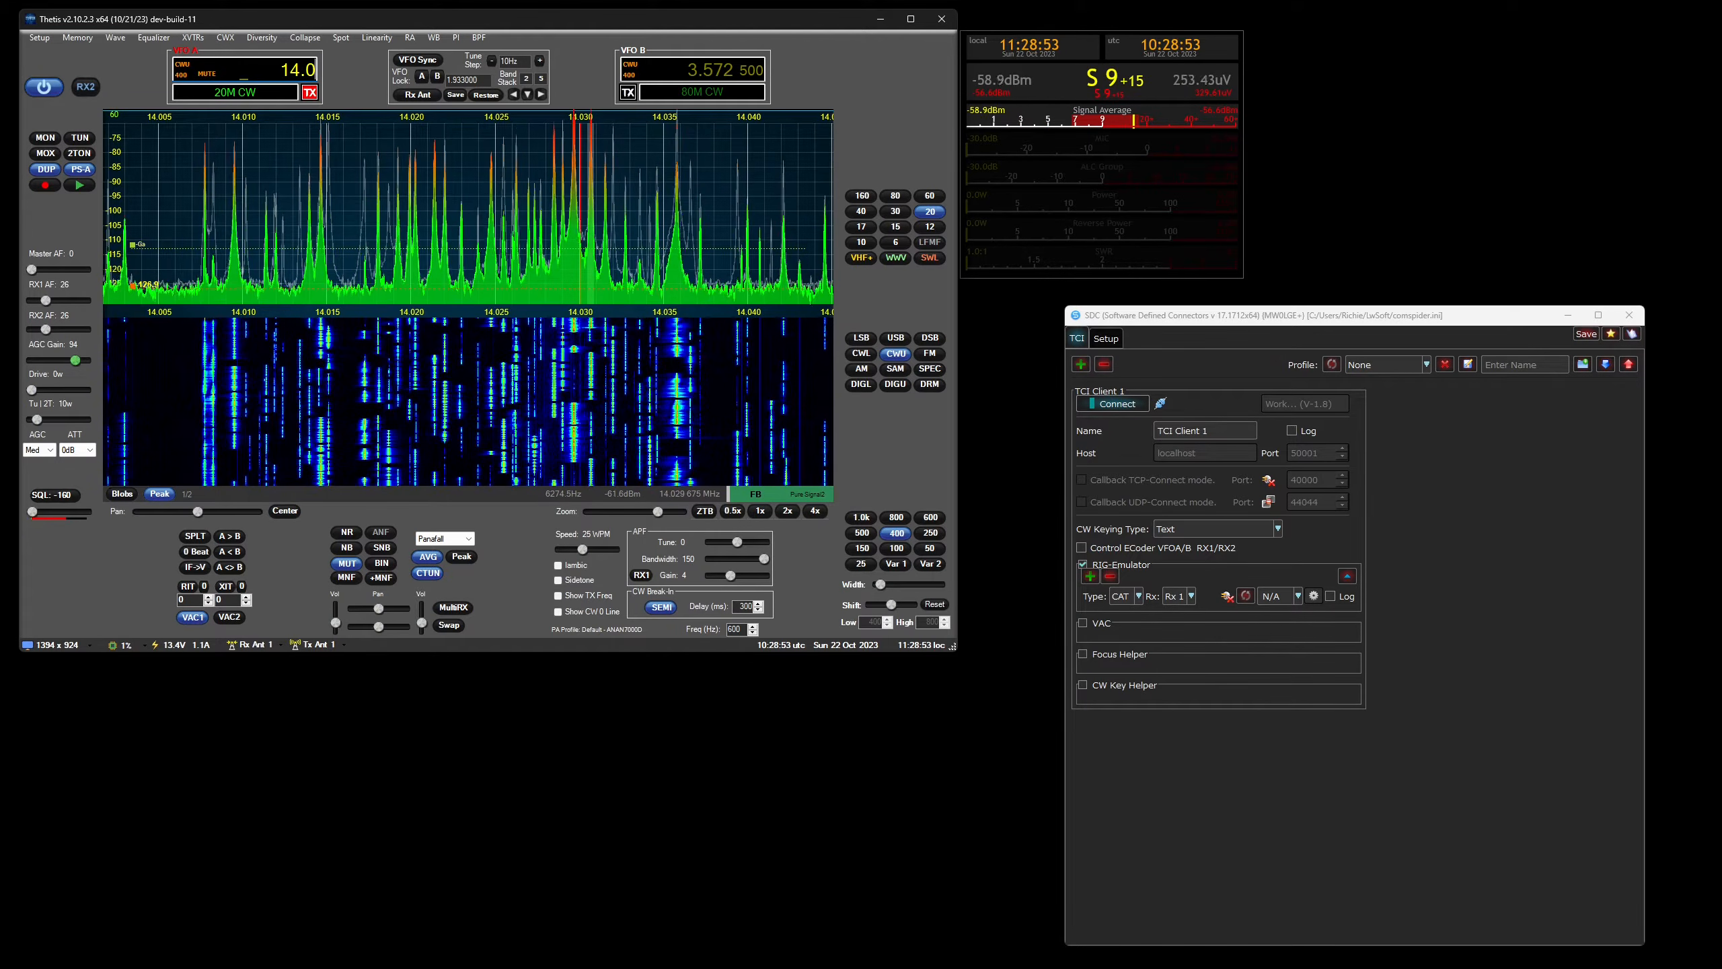
pyautogui.write('24')
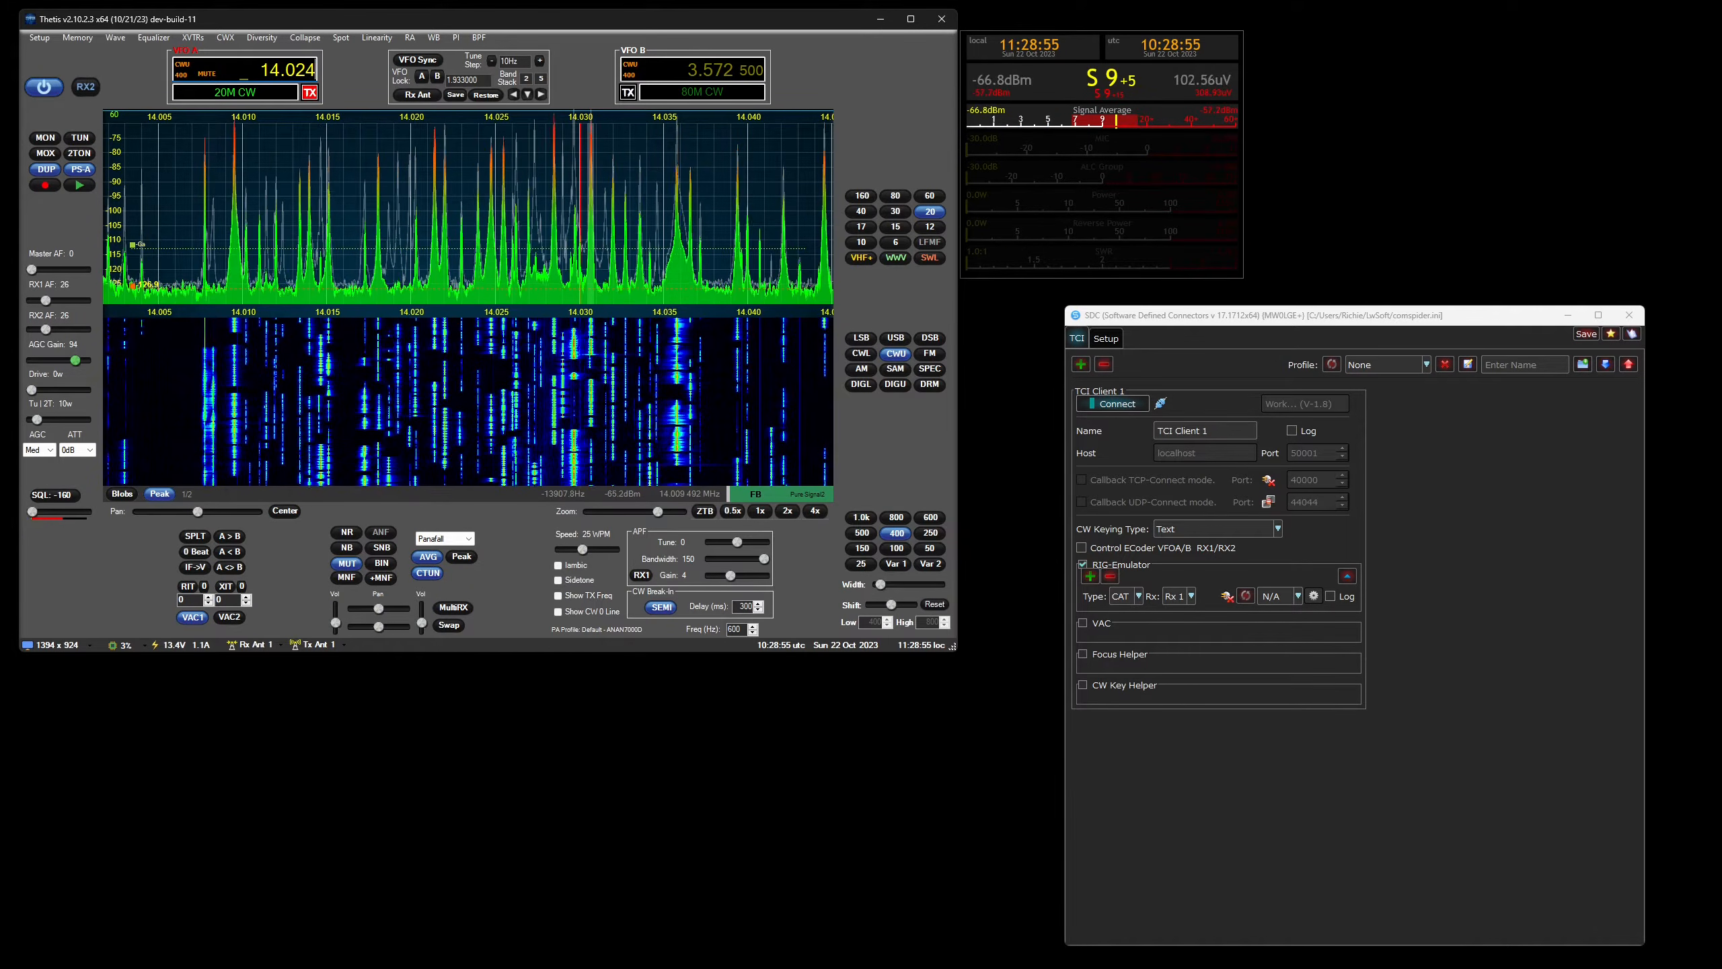
pyautogui.press('Return')
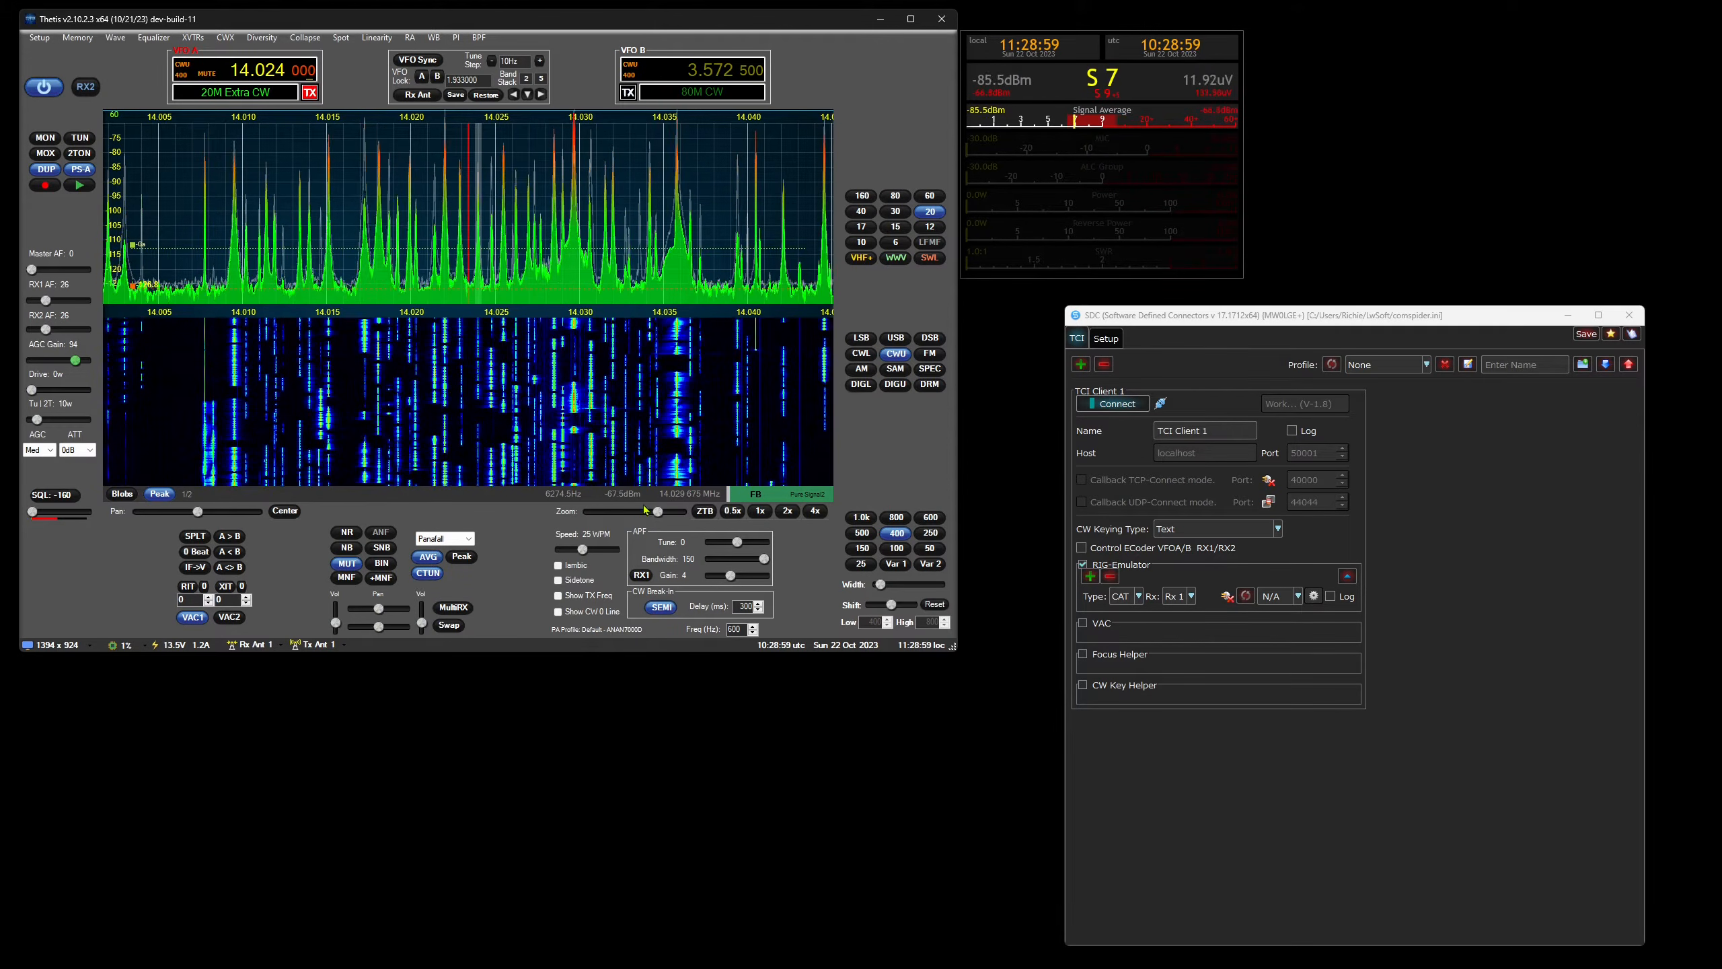
pyautogui.moveTo(656, 517); pyautogui.dragTo(642, 517)
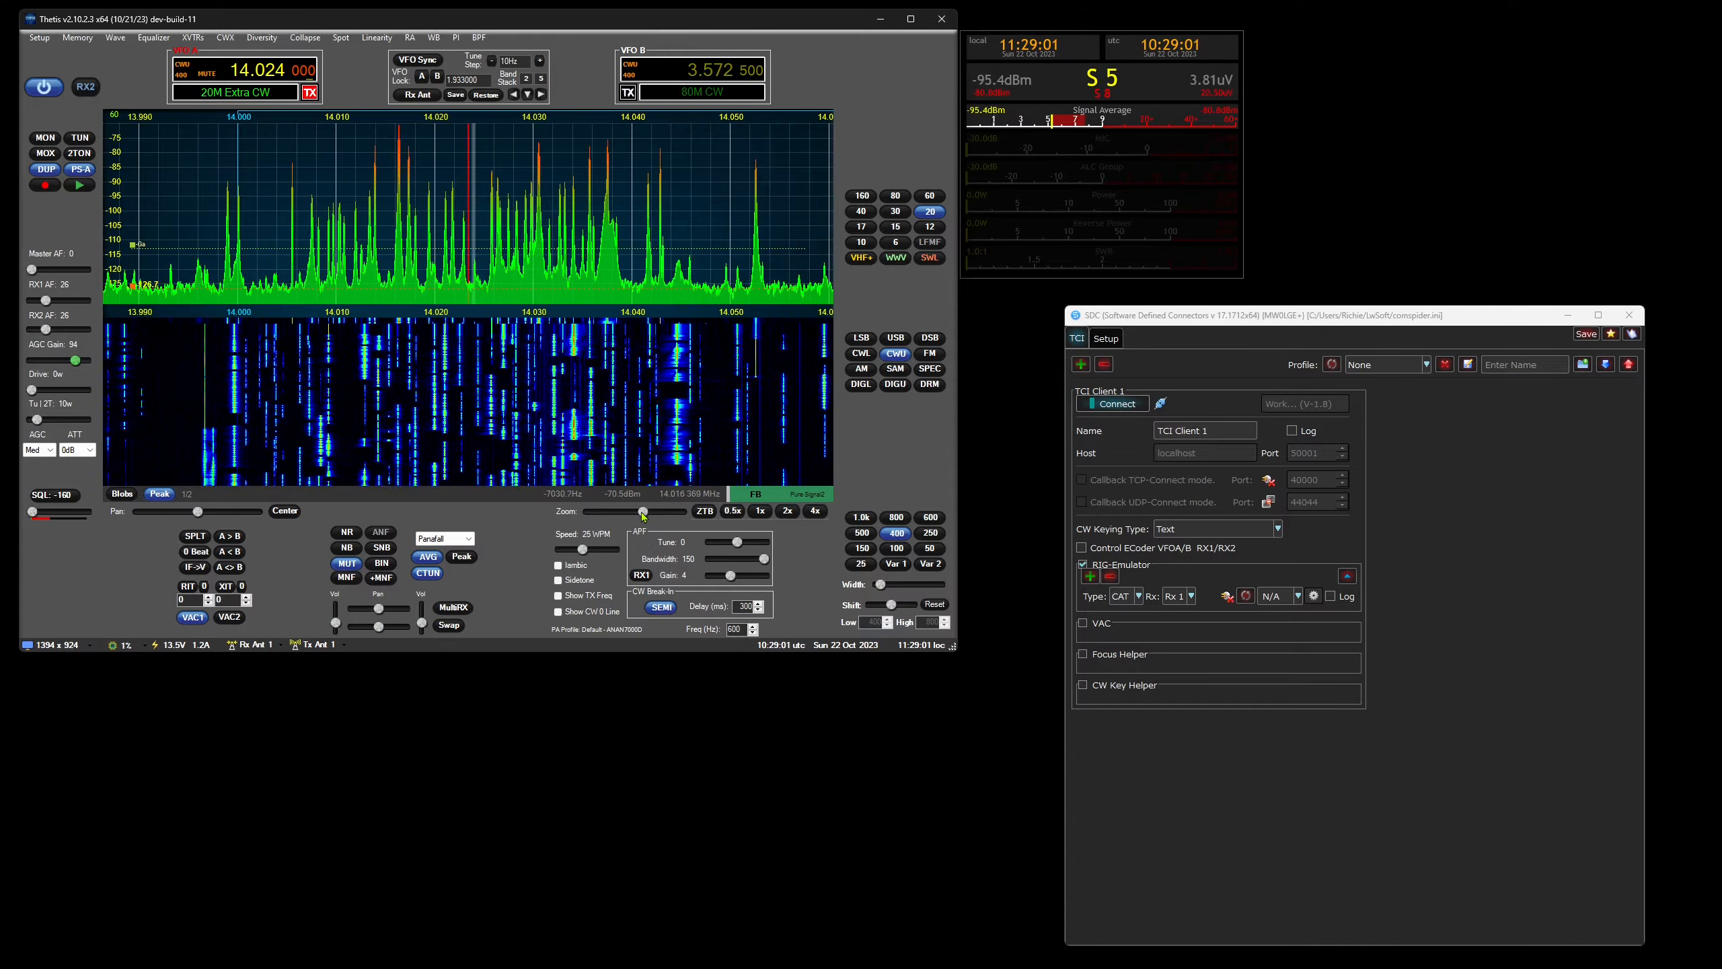
pyautogui.click(429, 573)
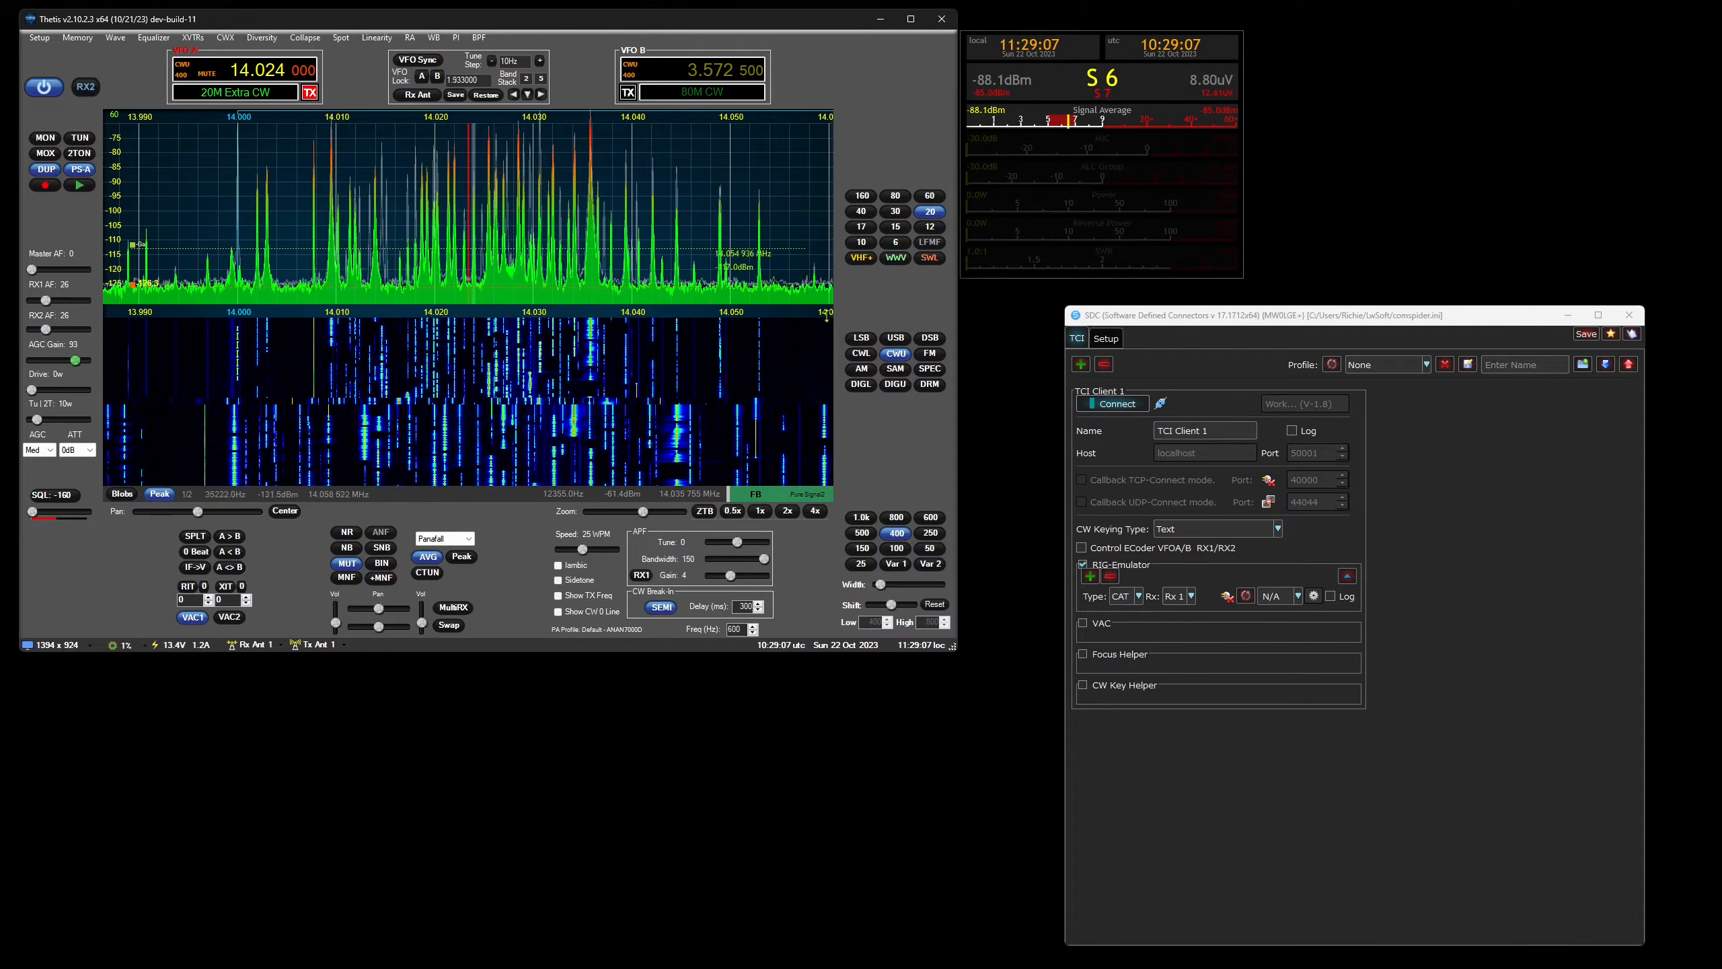
# Step: Enable Use SKM Server in the SDC setup and open the SKM Server page
pyautogui.click(1106, 338)
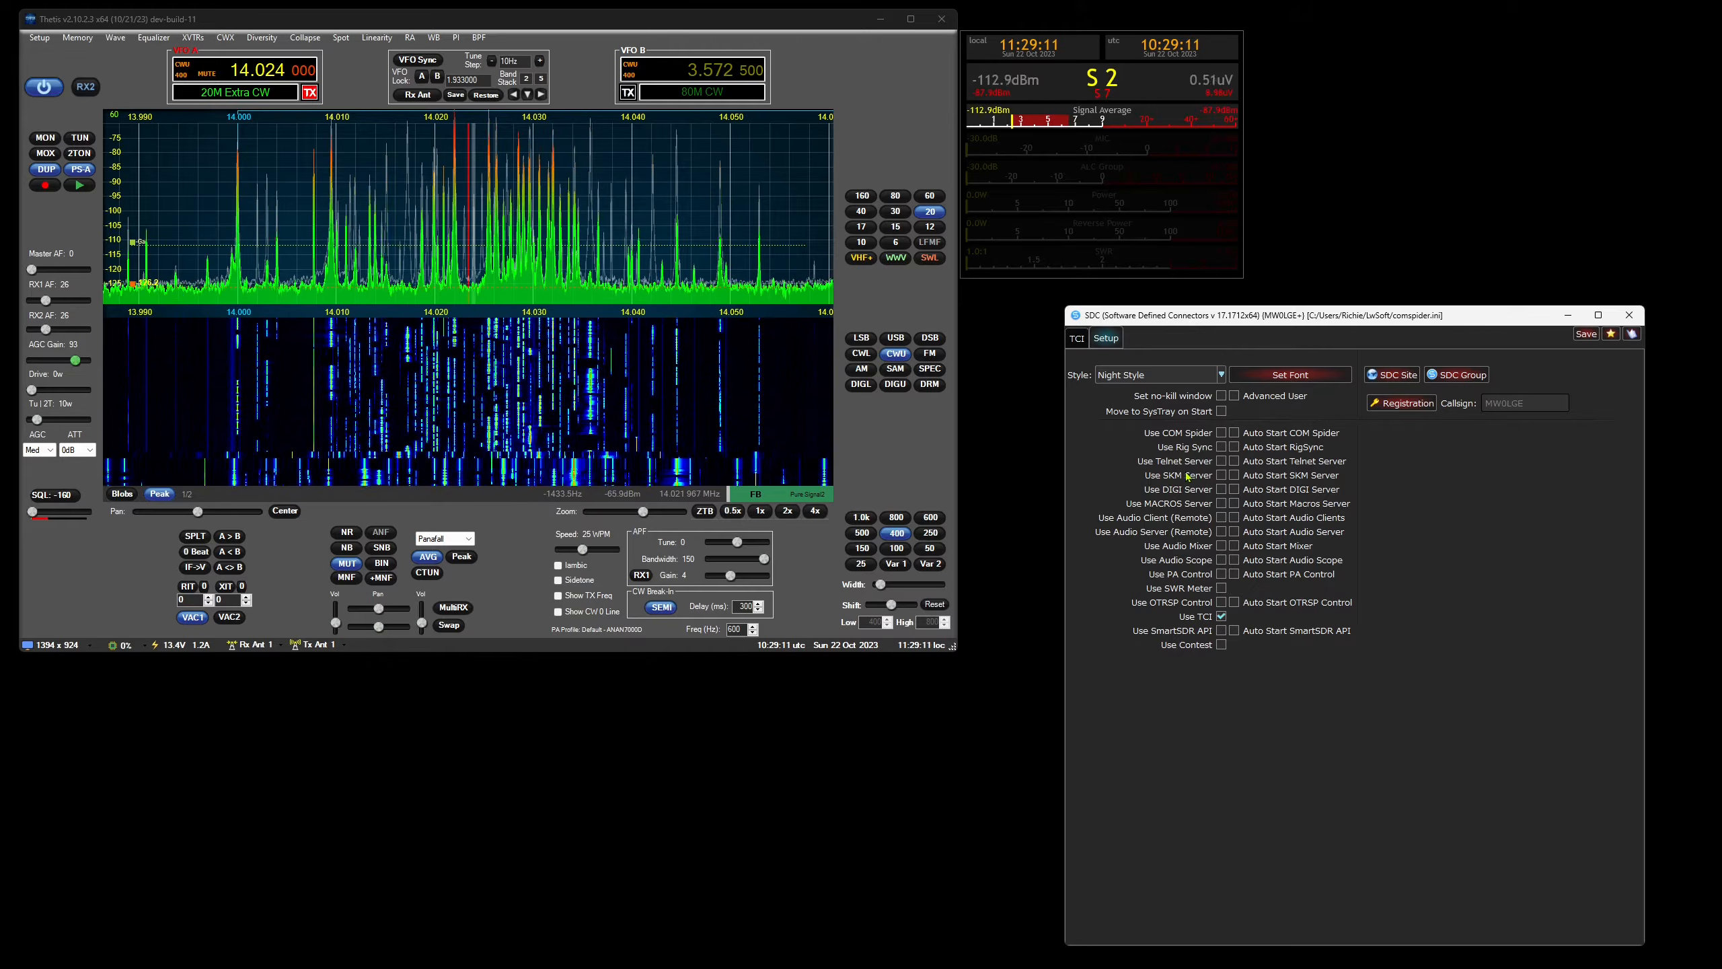
pyautogui.click(1222, 475)
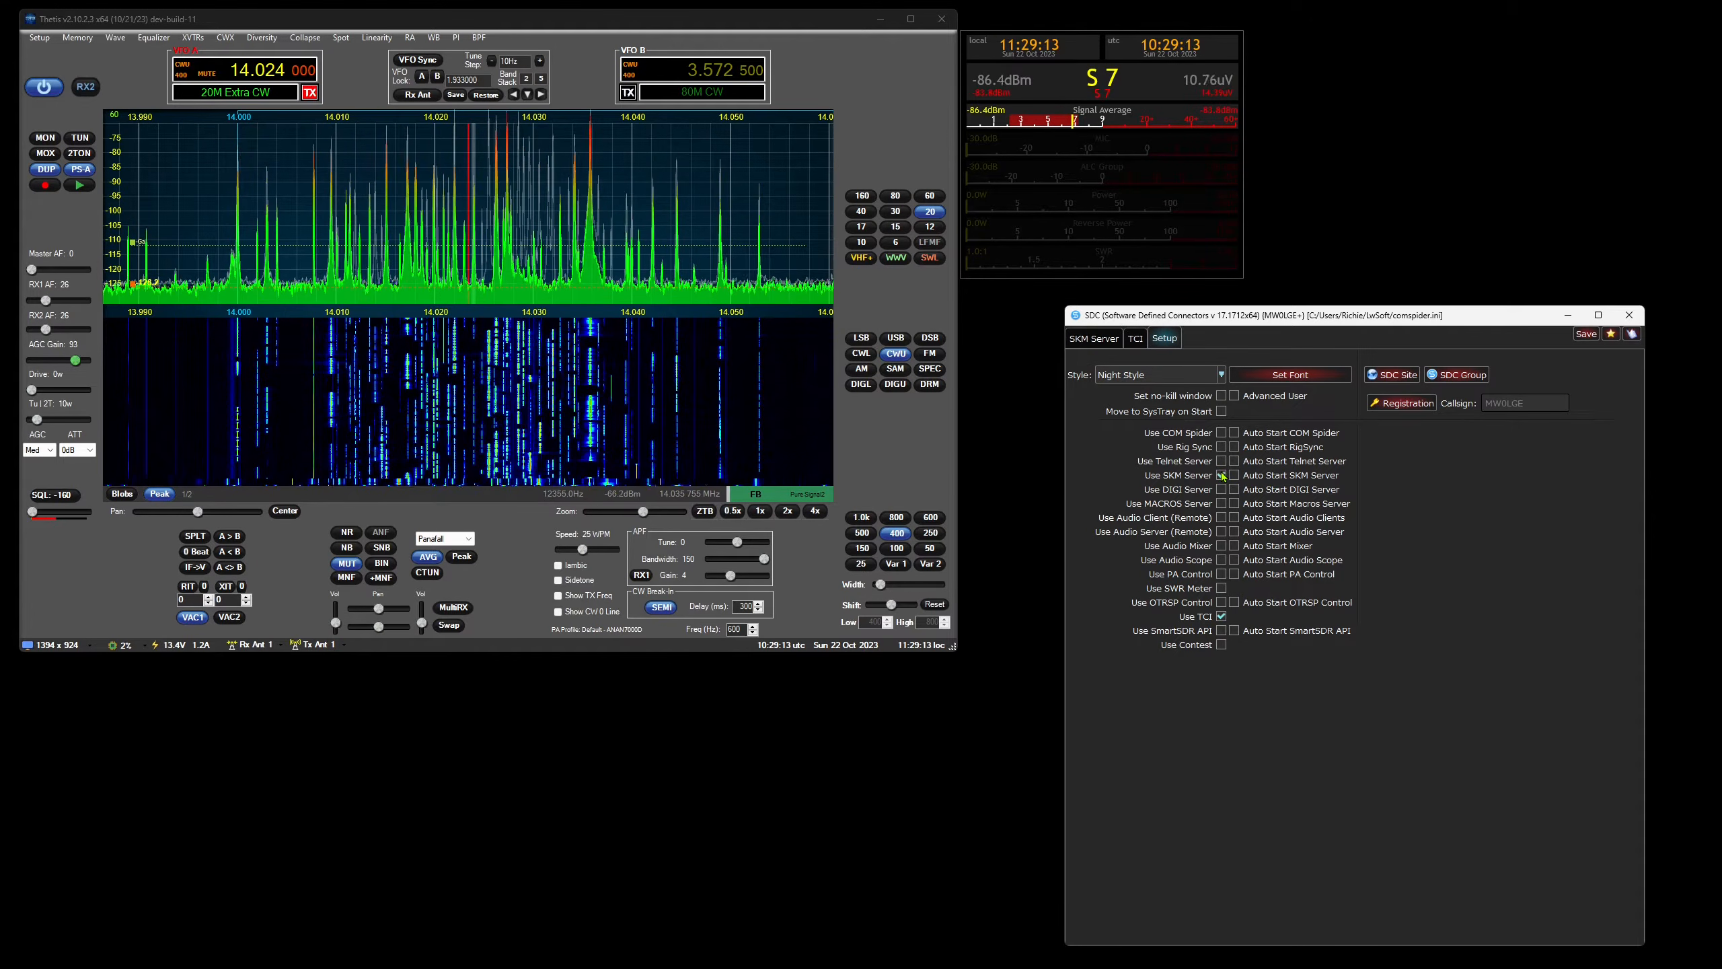
pyautogui.click(1095, 338)
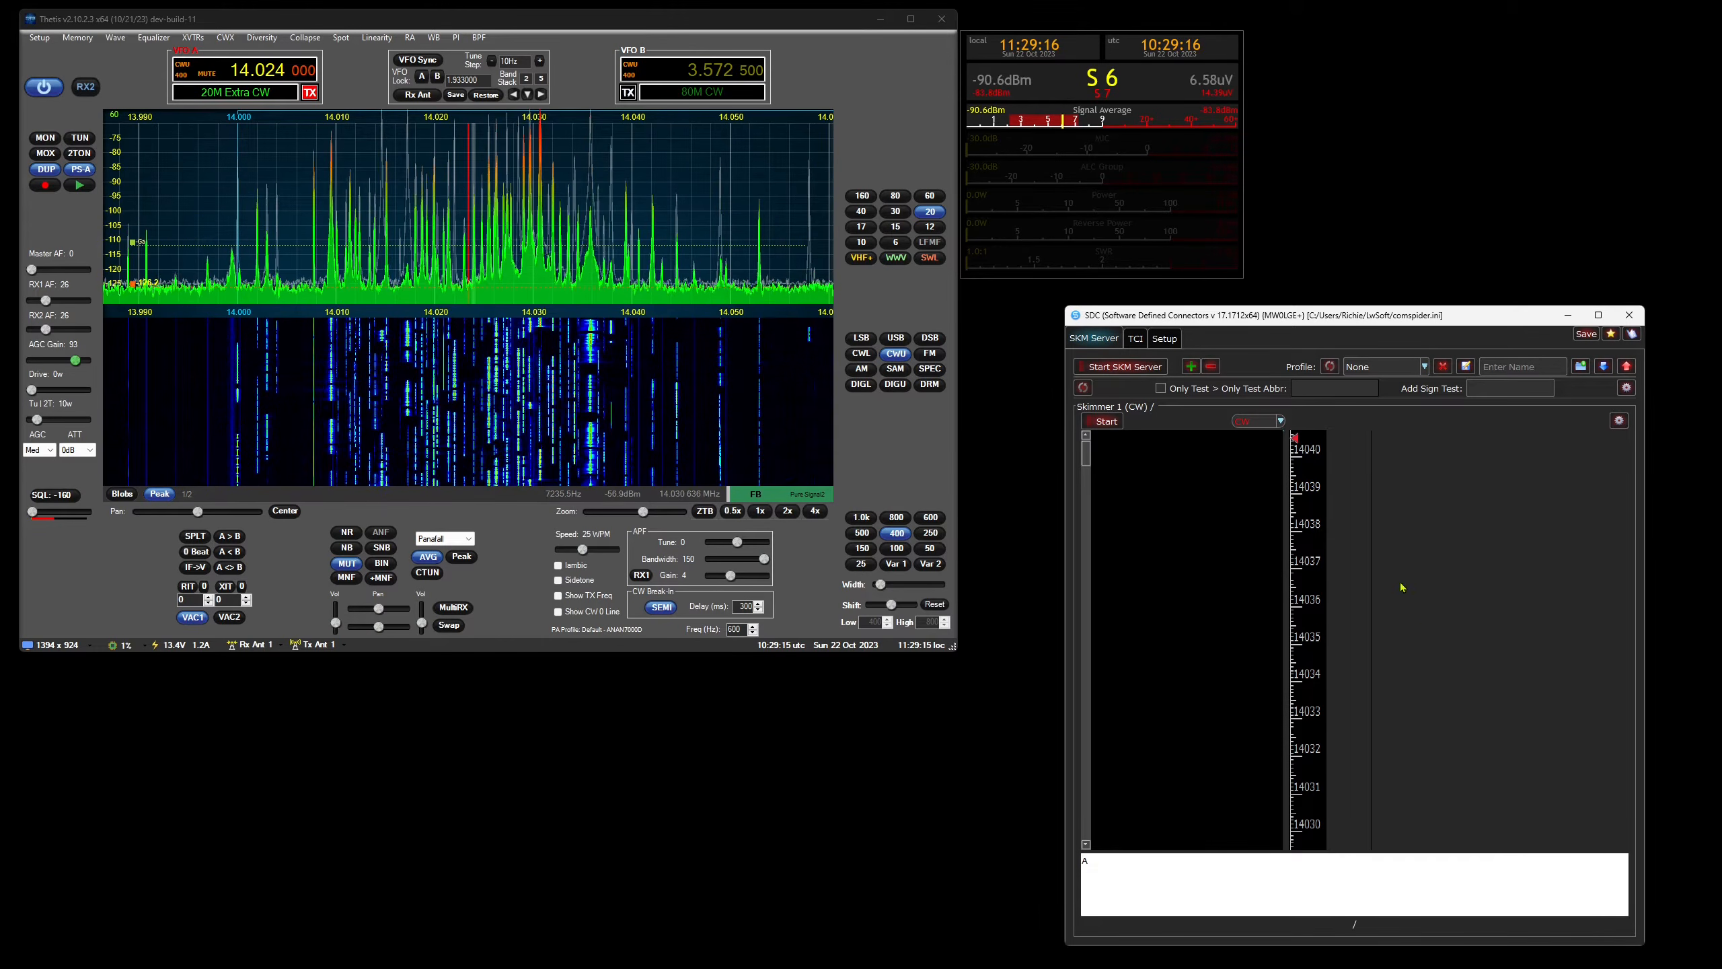
# Step: Check Skimmer 1's control type, input device, TCI client, receiver and sample rate, and start the skimmer
pyautogui.click(1624, 422)
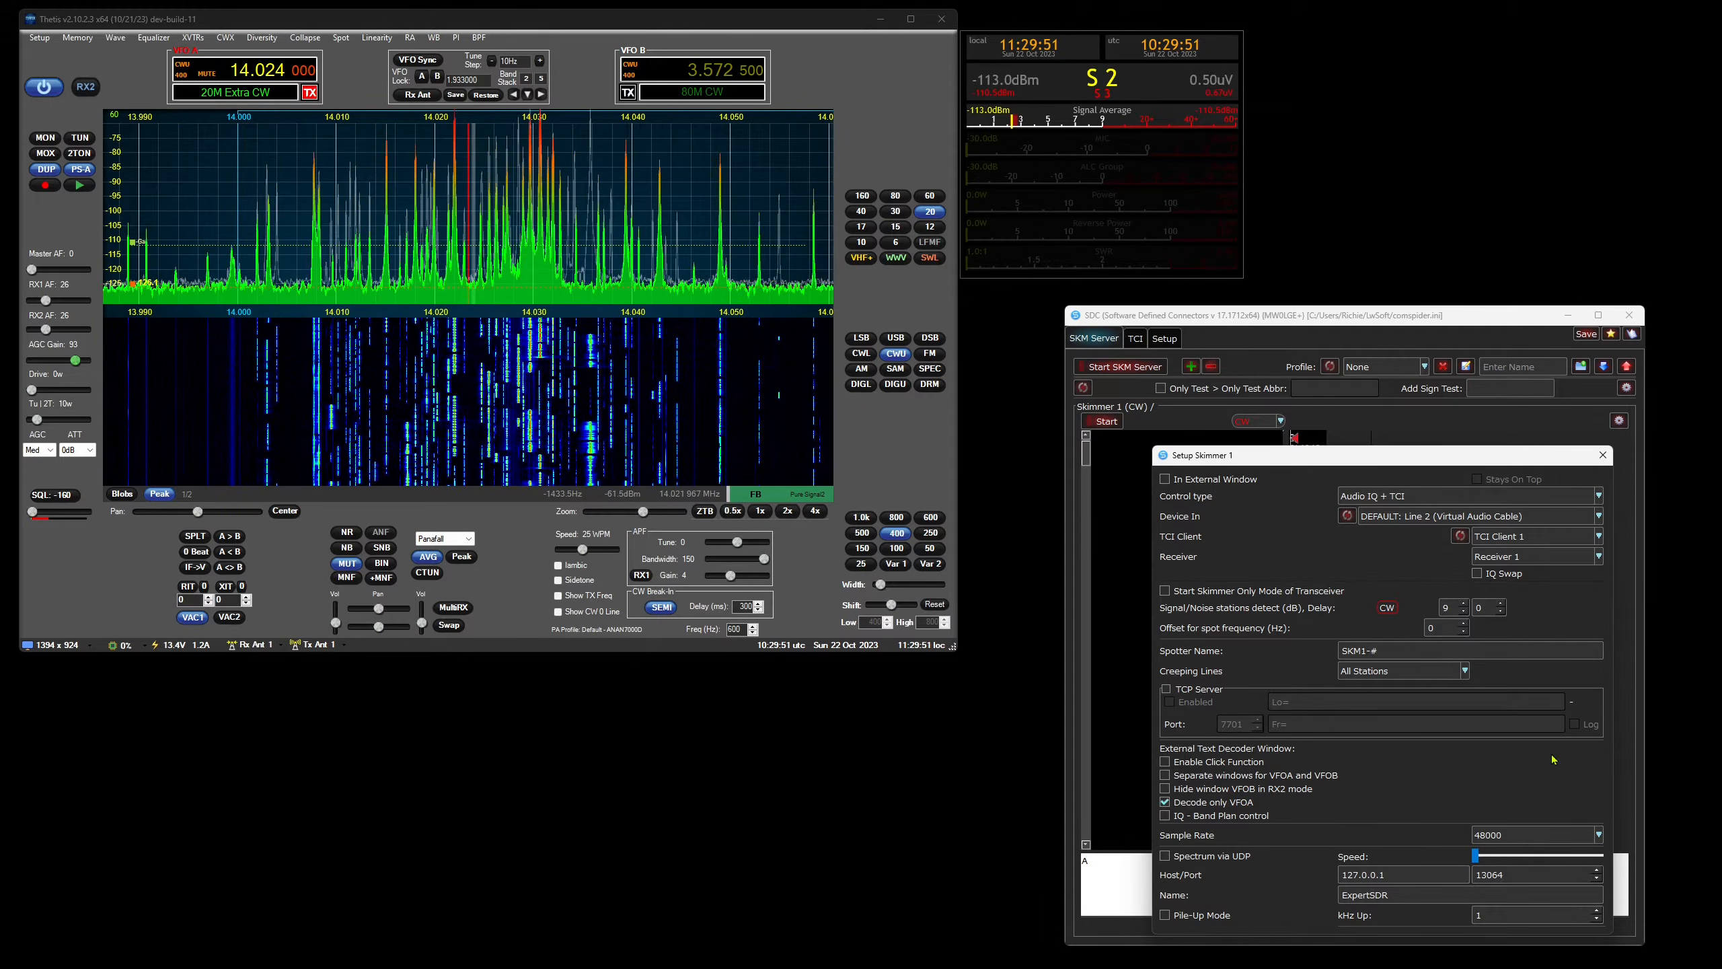
pyautogui.click(1602, 456)
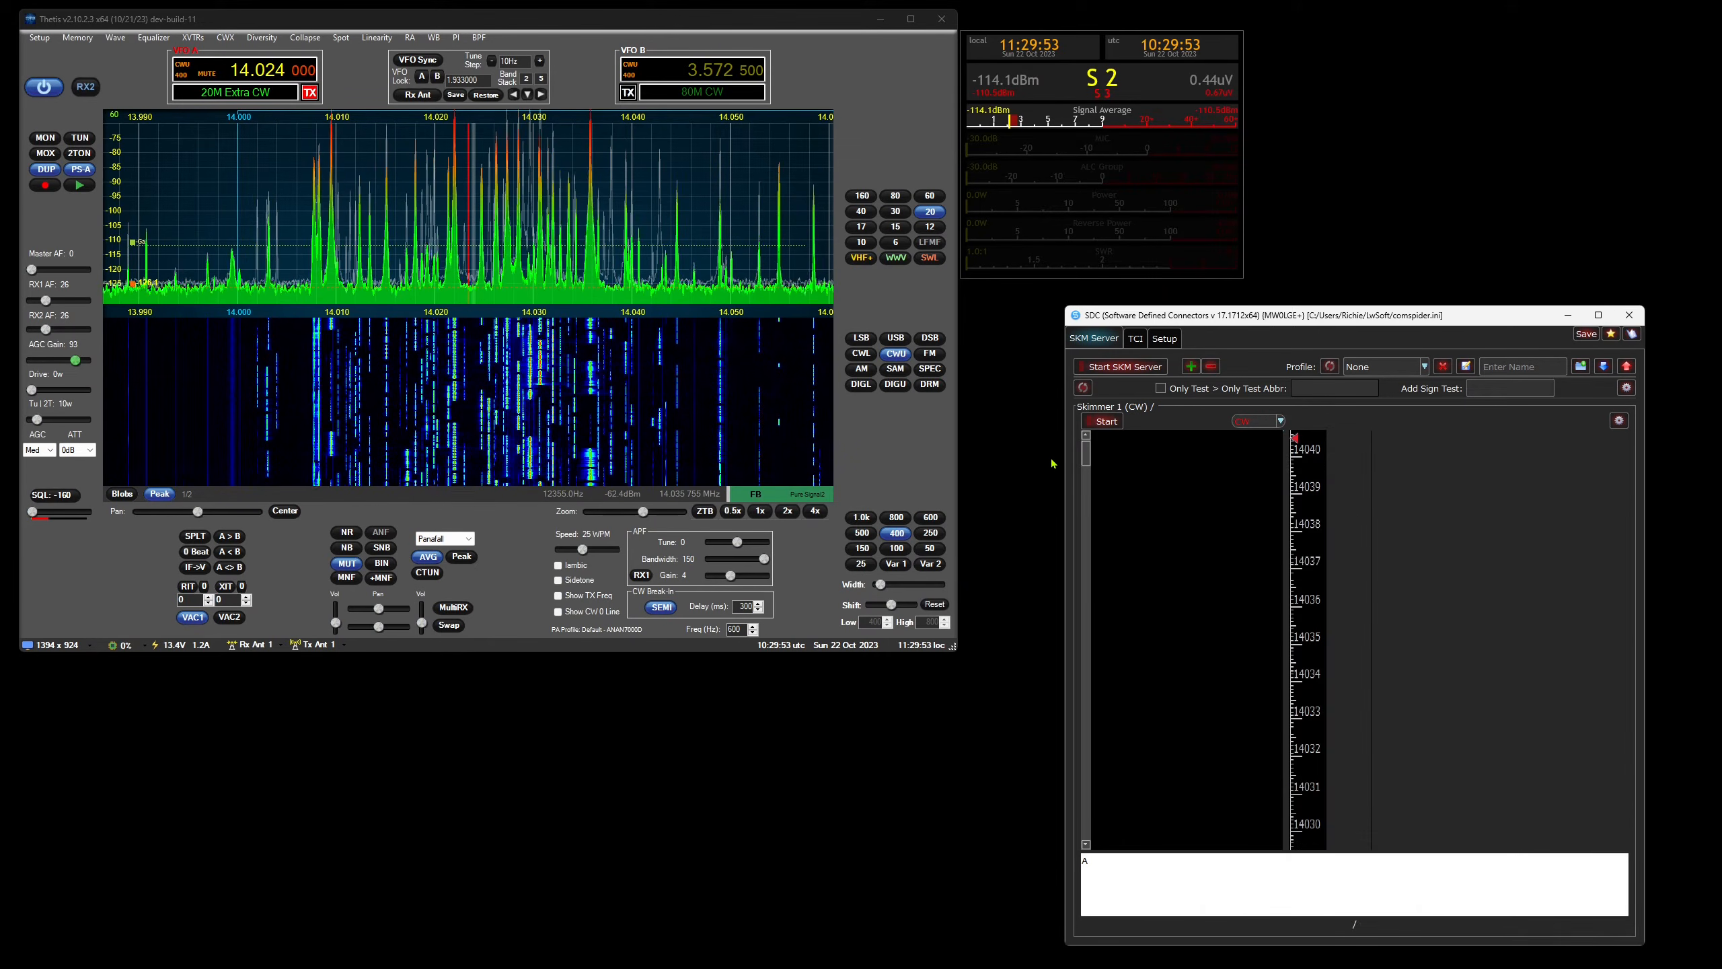
pyautogui.click(1102, 421)
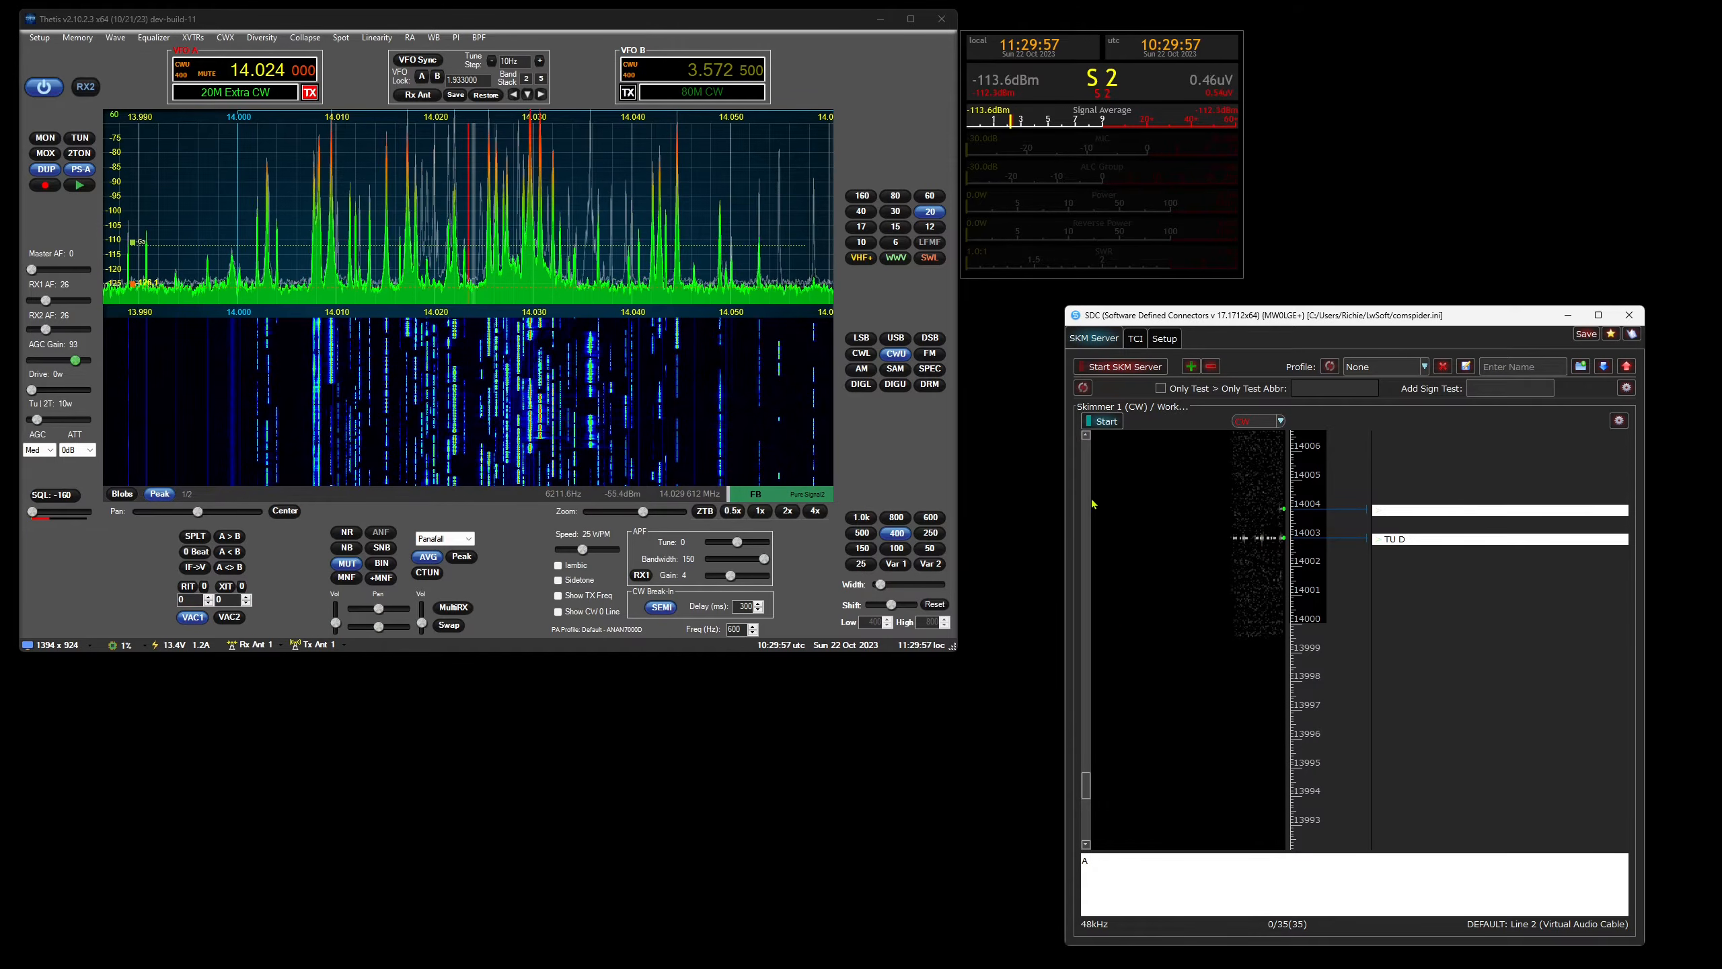
# Step: Browse the skimmer's decoded CW signals across the full 48 kHz frequency range
pyautogui.moveTo(1091, 787); pyautogui.dragTo(1086, 720)
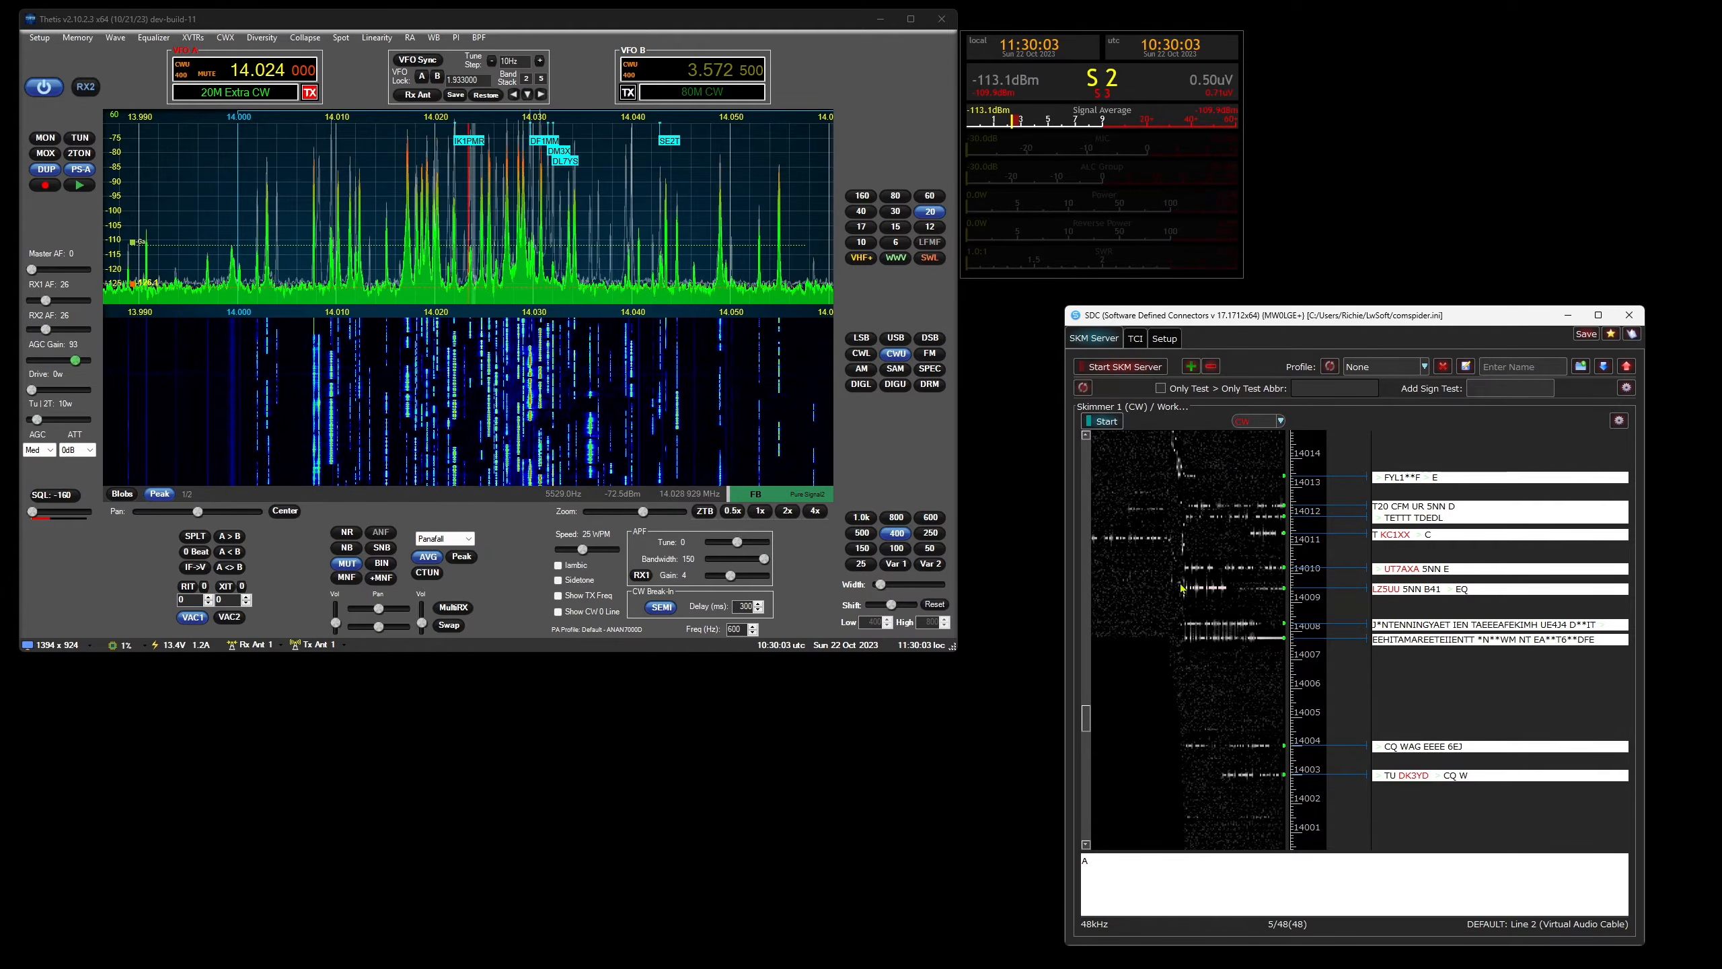
pyautogui.scroll(-5, 1086, 721)
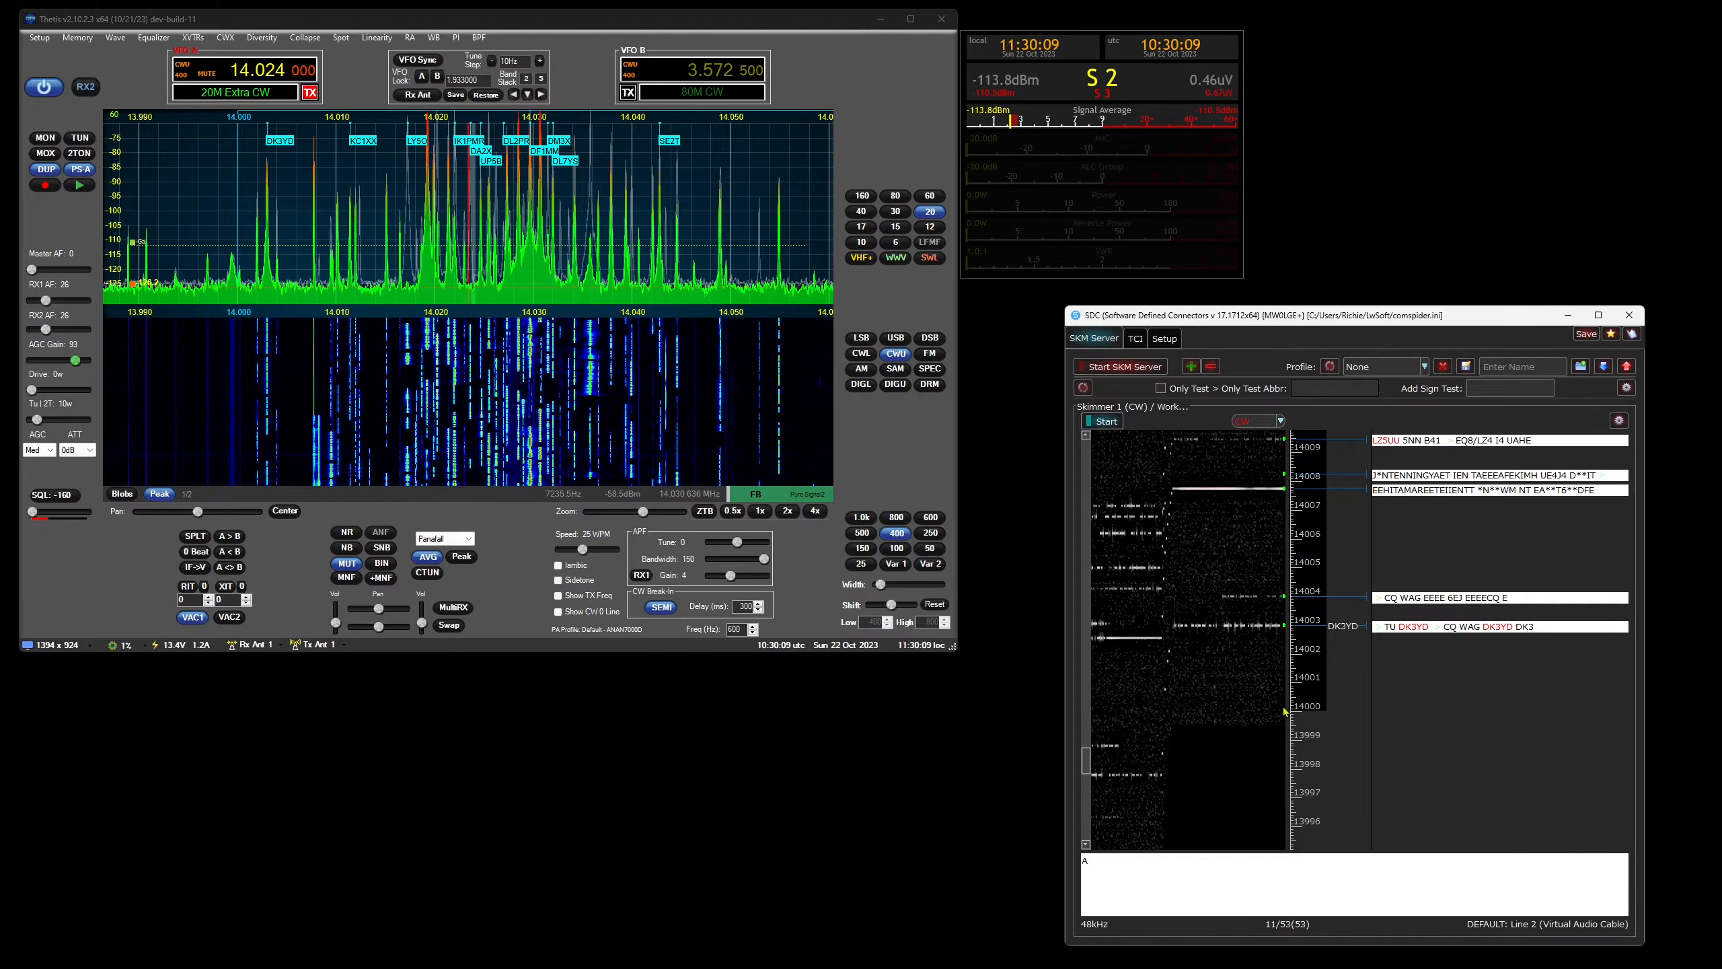
pyautogui.moveTo(1087, 763); pyautogui.dragTo(1089, 451)
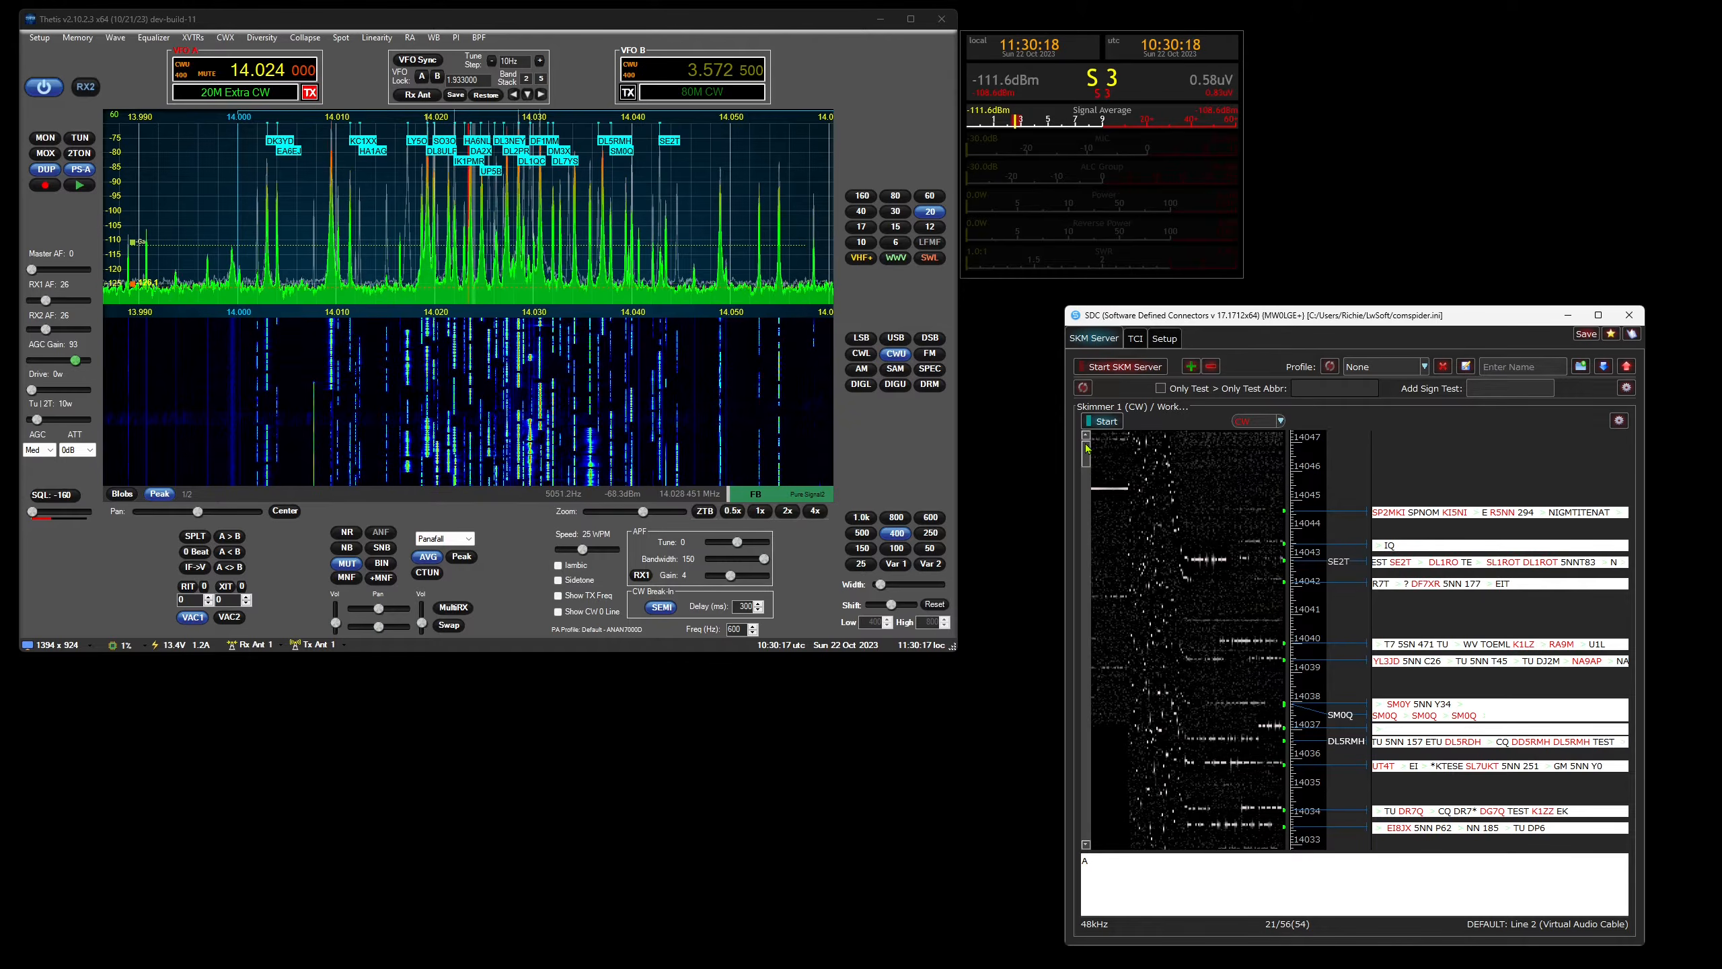
pyautogui.moveTo(1088, 451); pyautogui.dragTo(1087, 597)
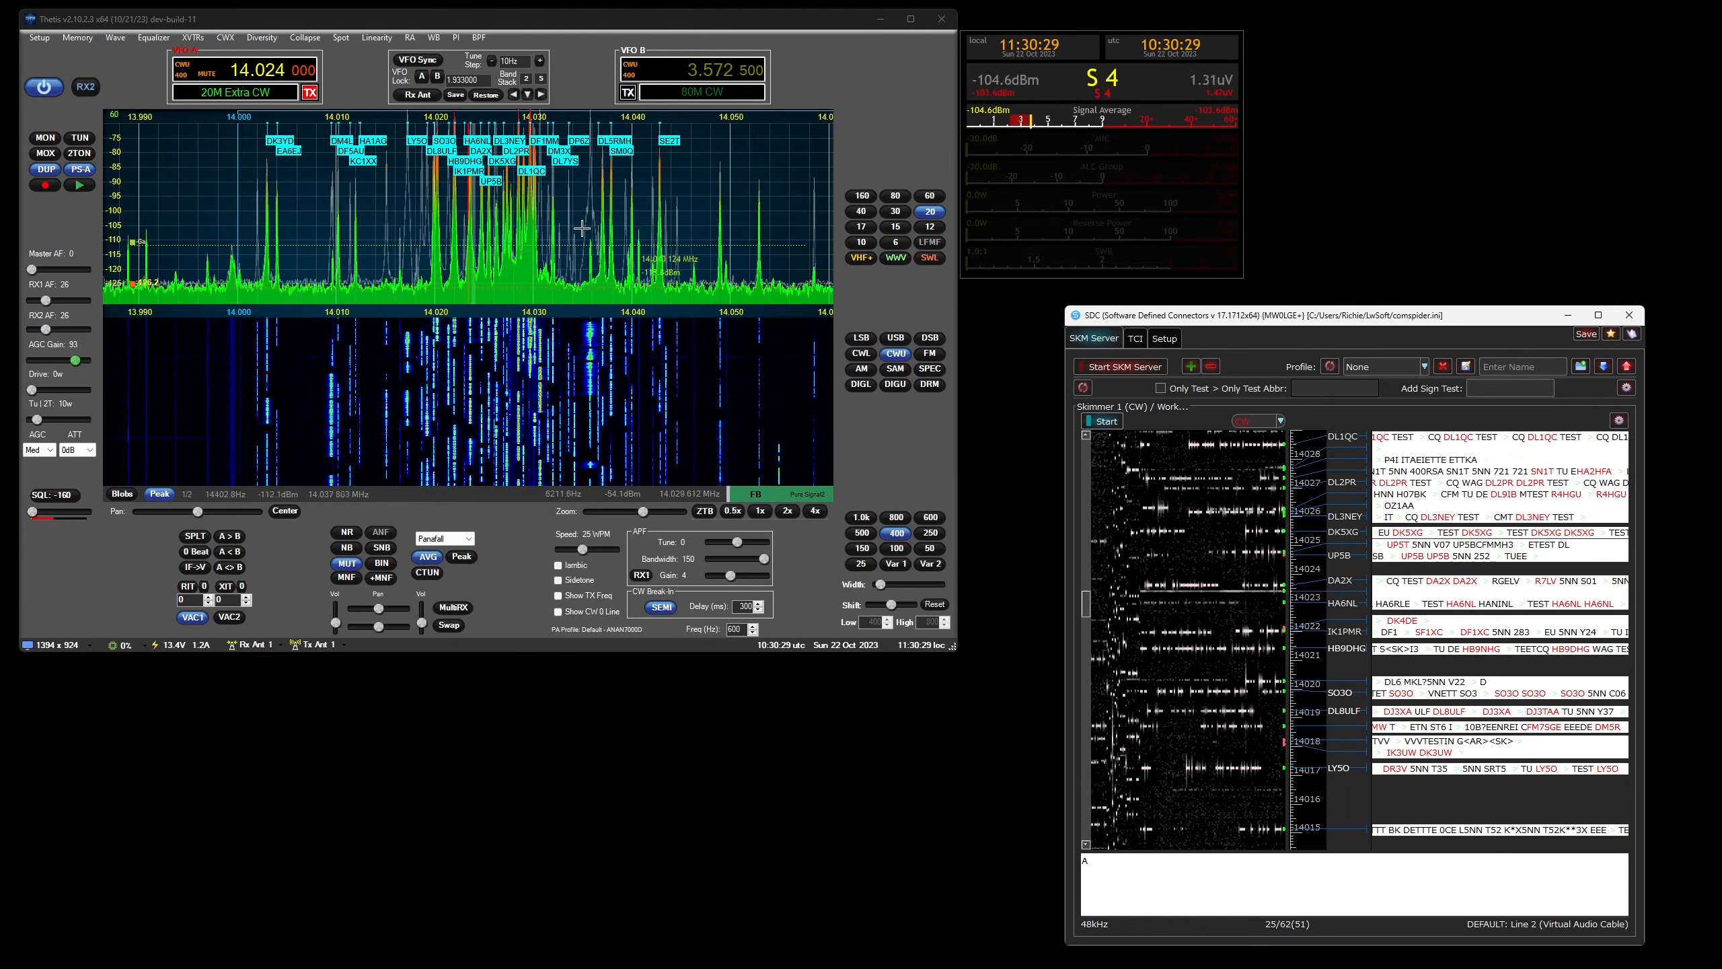
# Step: Turn CTUN on and tune Thetis to the decoded station near 14.017 MHz from the skimmer's callsign list
pyautogui.click(426, 573)
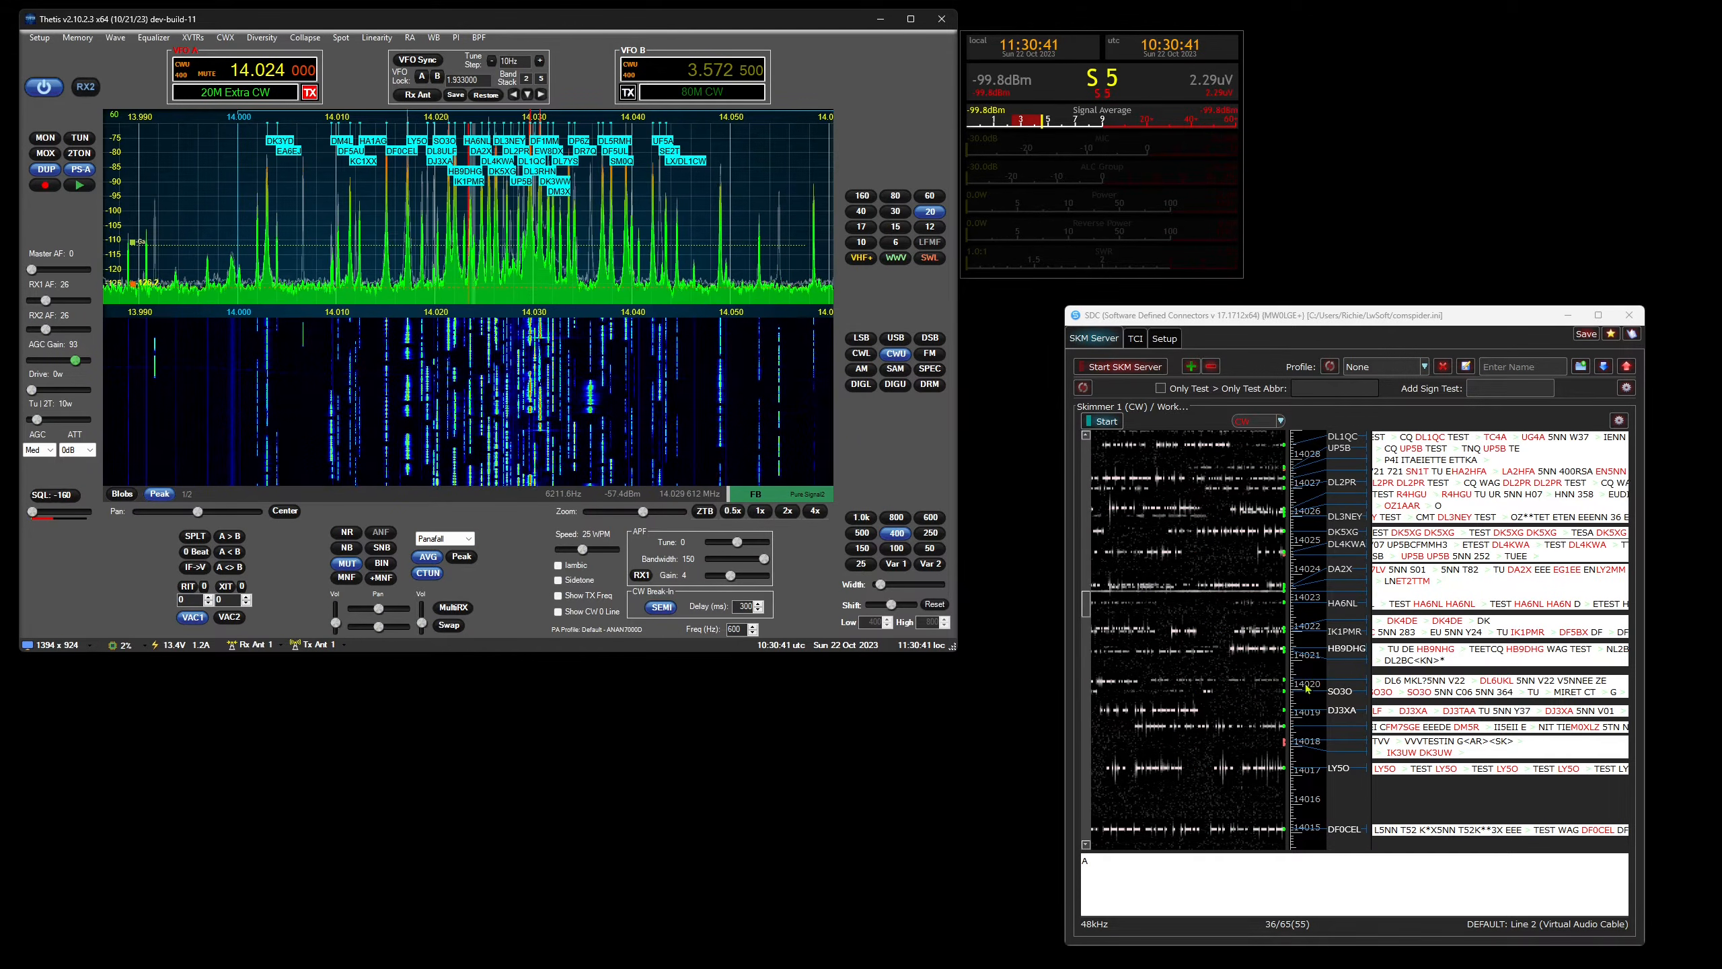
pyautogui.click(1340, 771)
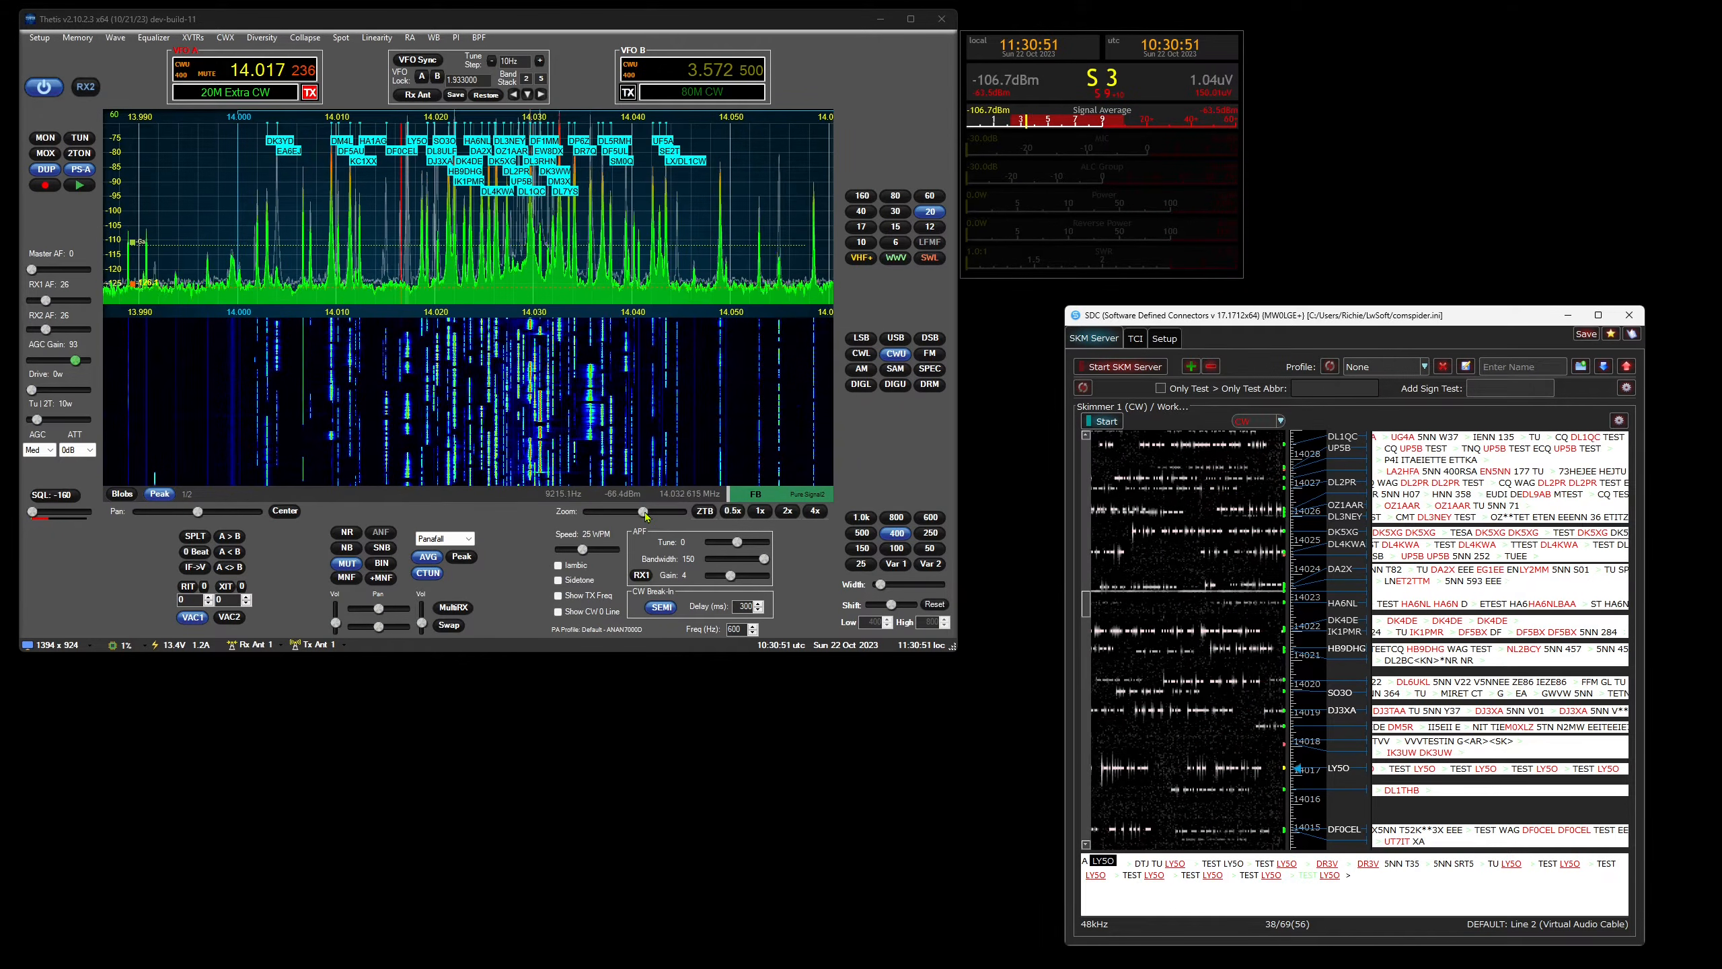
pyautogui.moveTo(644, 515); pyautogui.dragTo(668, 514)
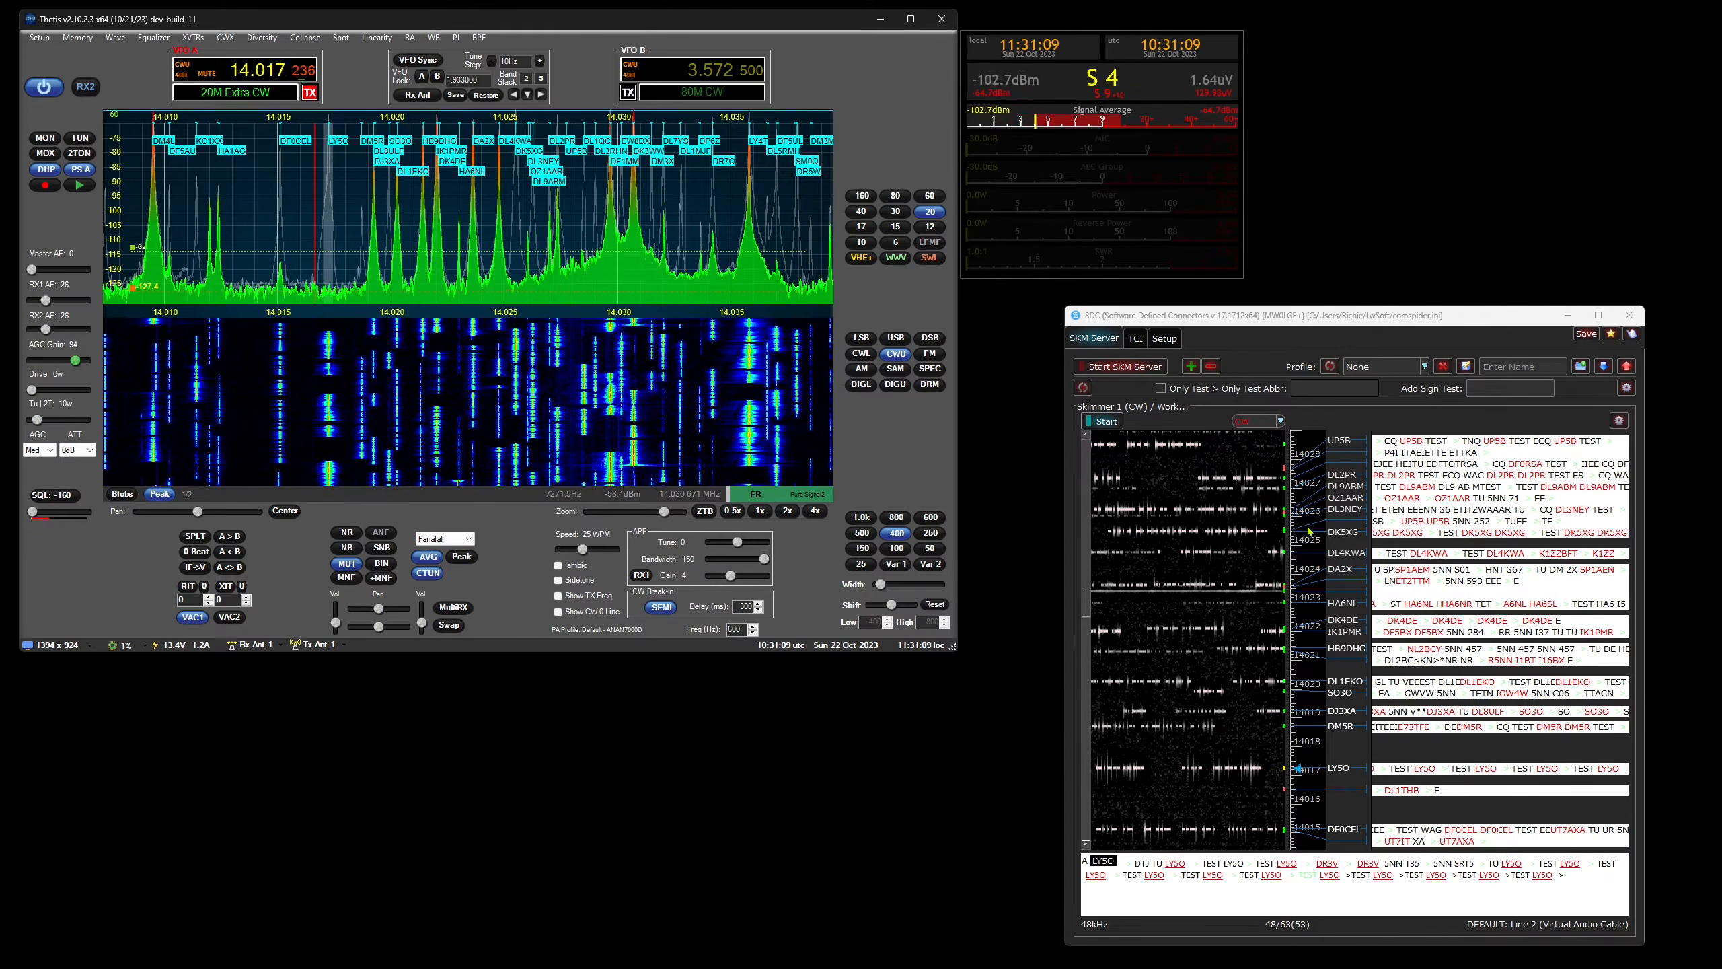
# Step: Tune Thetis to the decoded station near 14.025 MHz from the skimmer's callsign list and widen the panadapter's displayed span
pyautogui.click(1347, 536)
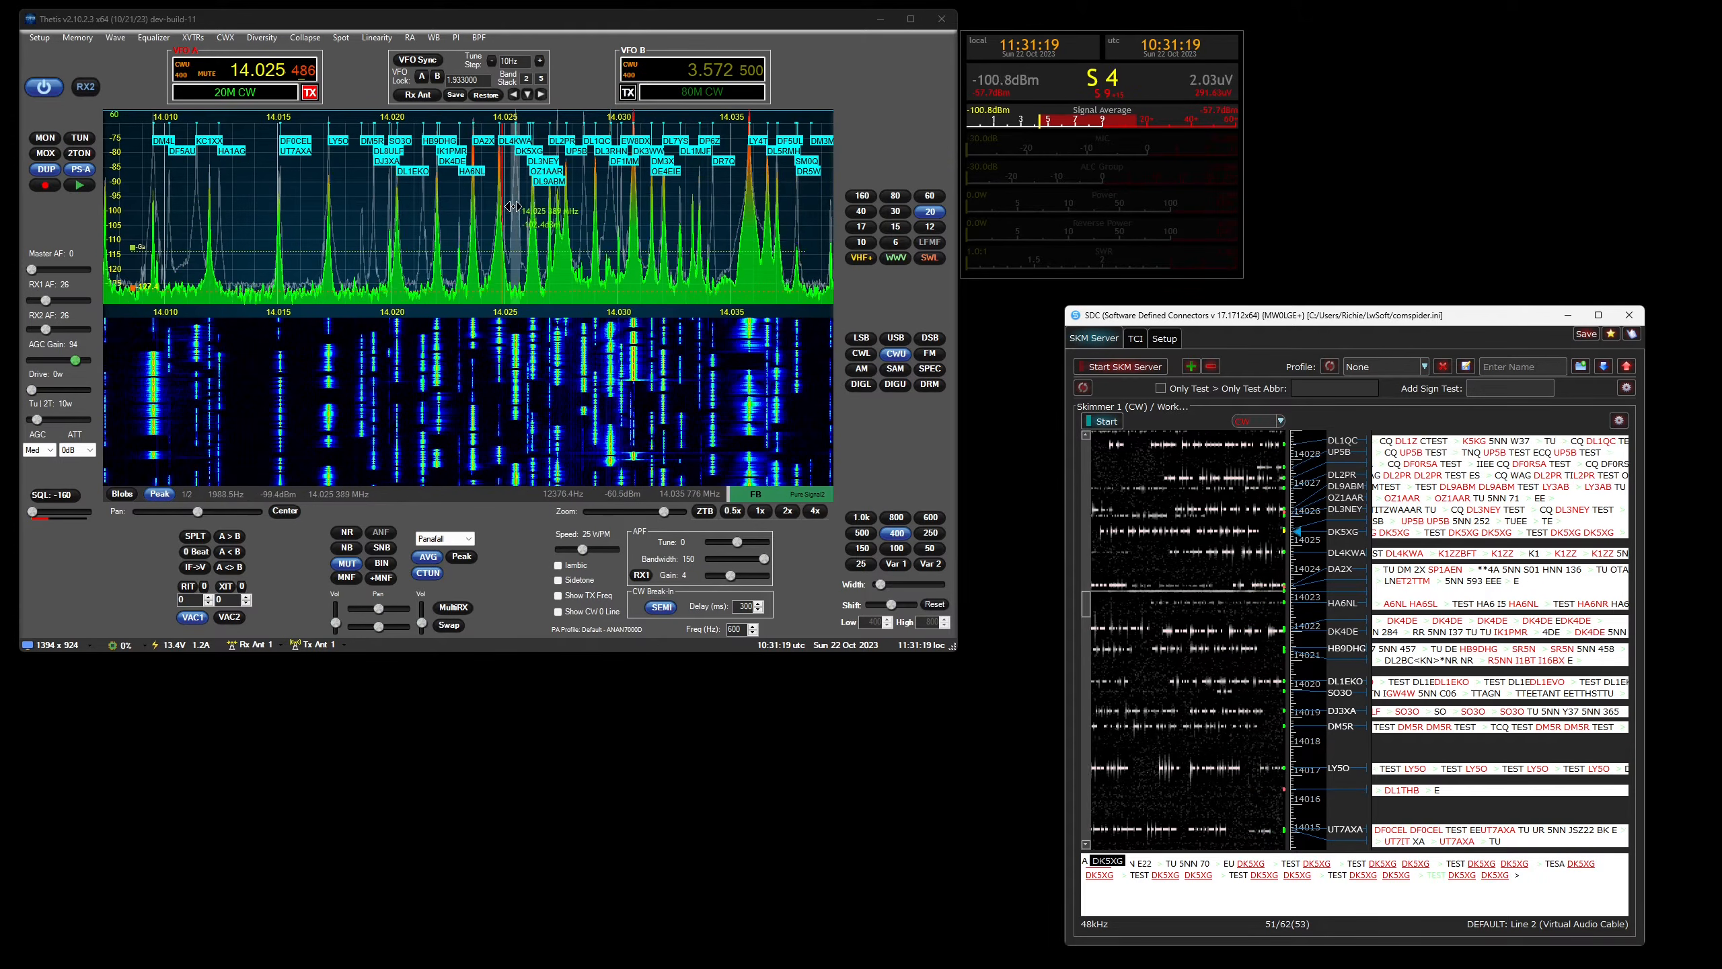
pyautogui.moveTo(665, 512); pyautogui.dragTo(676, 514)
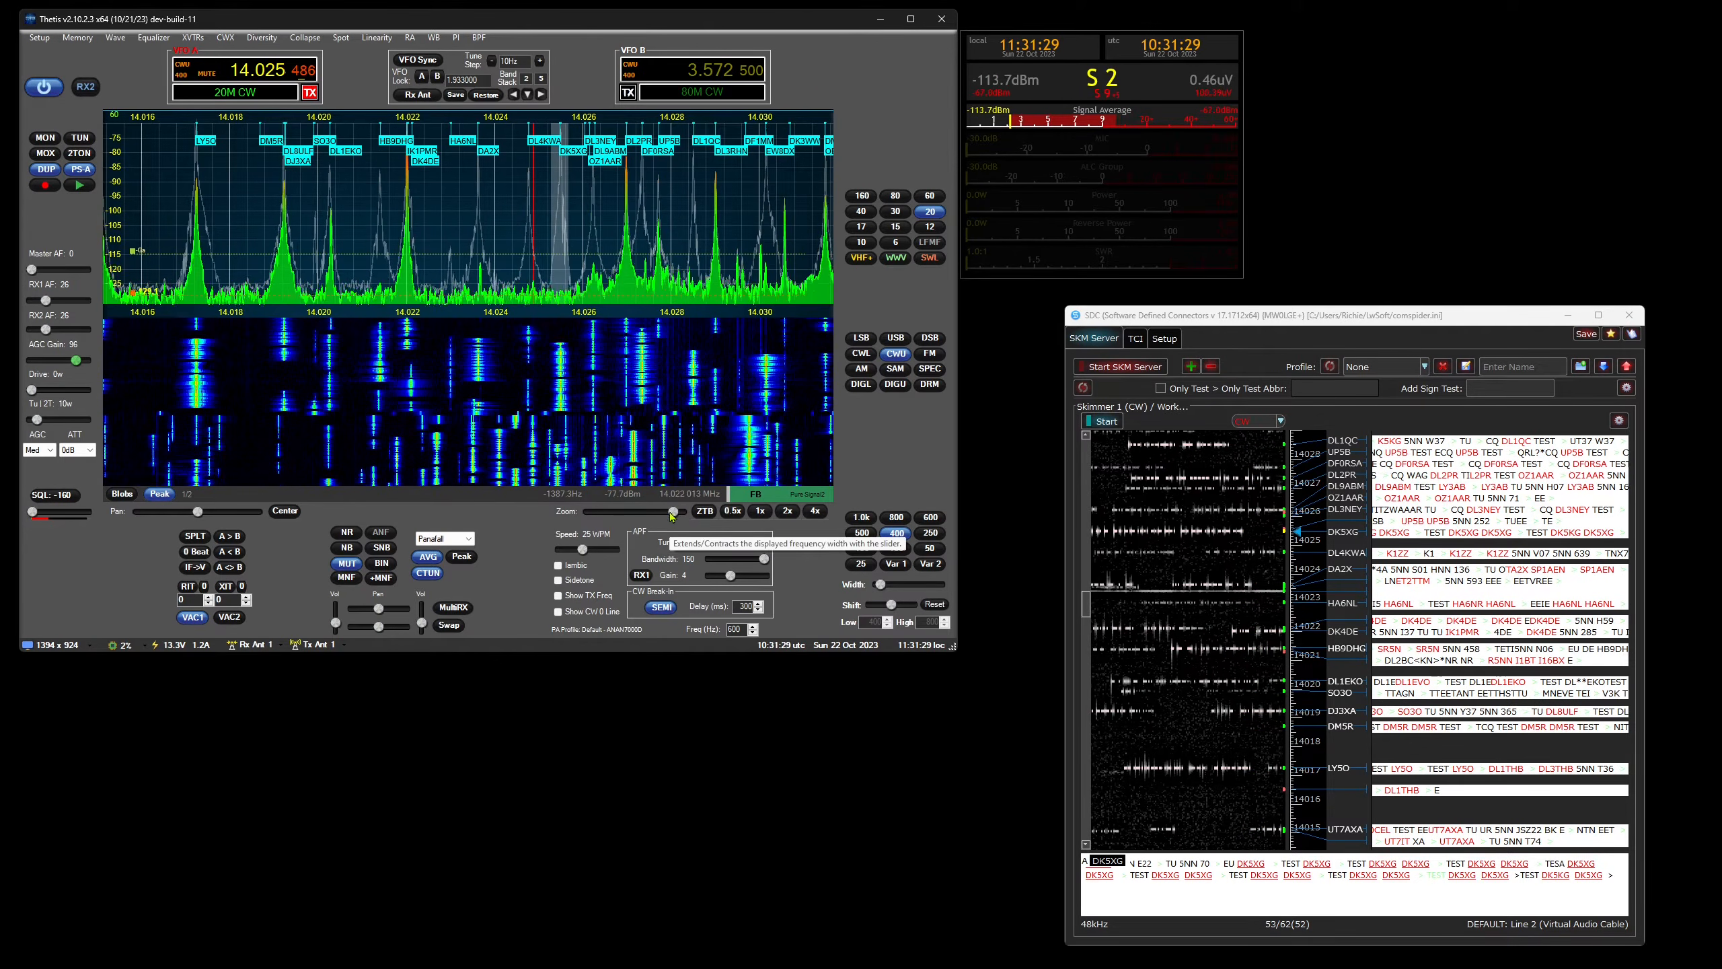
pyautogui.moveTo(674, 512); pyautogui.dragTo(643, 513)
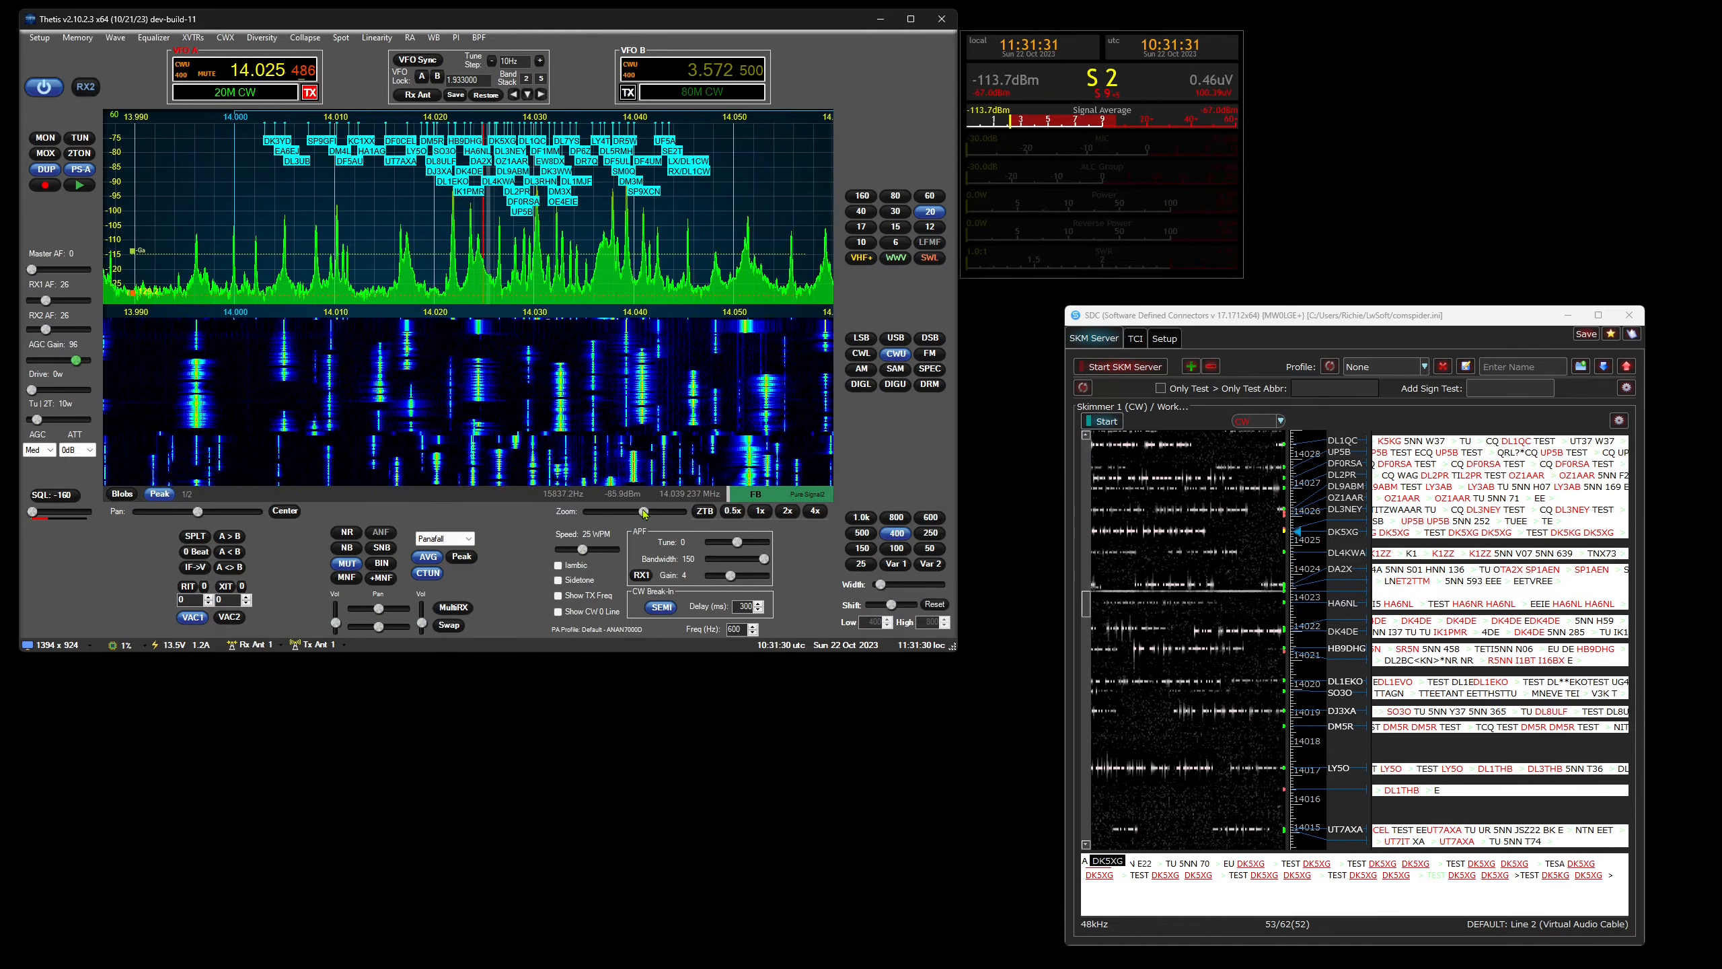
# Step: Turn CTUN off and tune Thetis to the decoded station near 14.023 MHz from the skimmer's callsign list
pyautogui.click(428, 573)
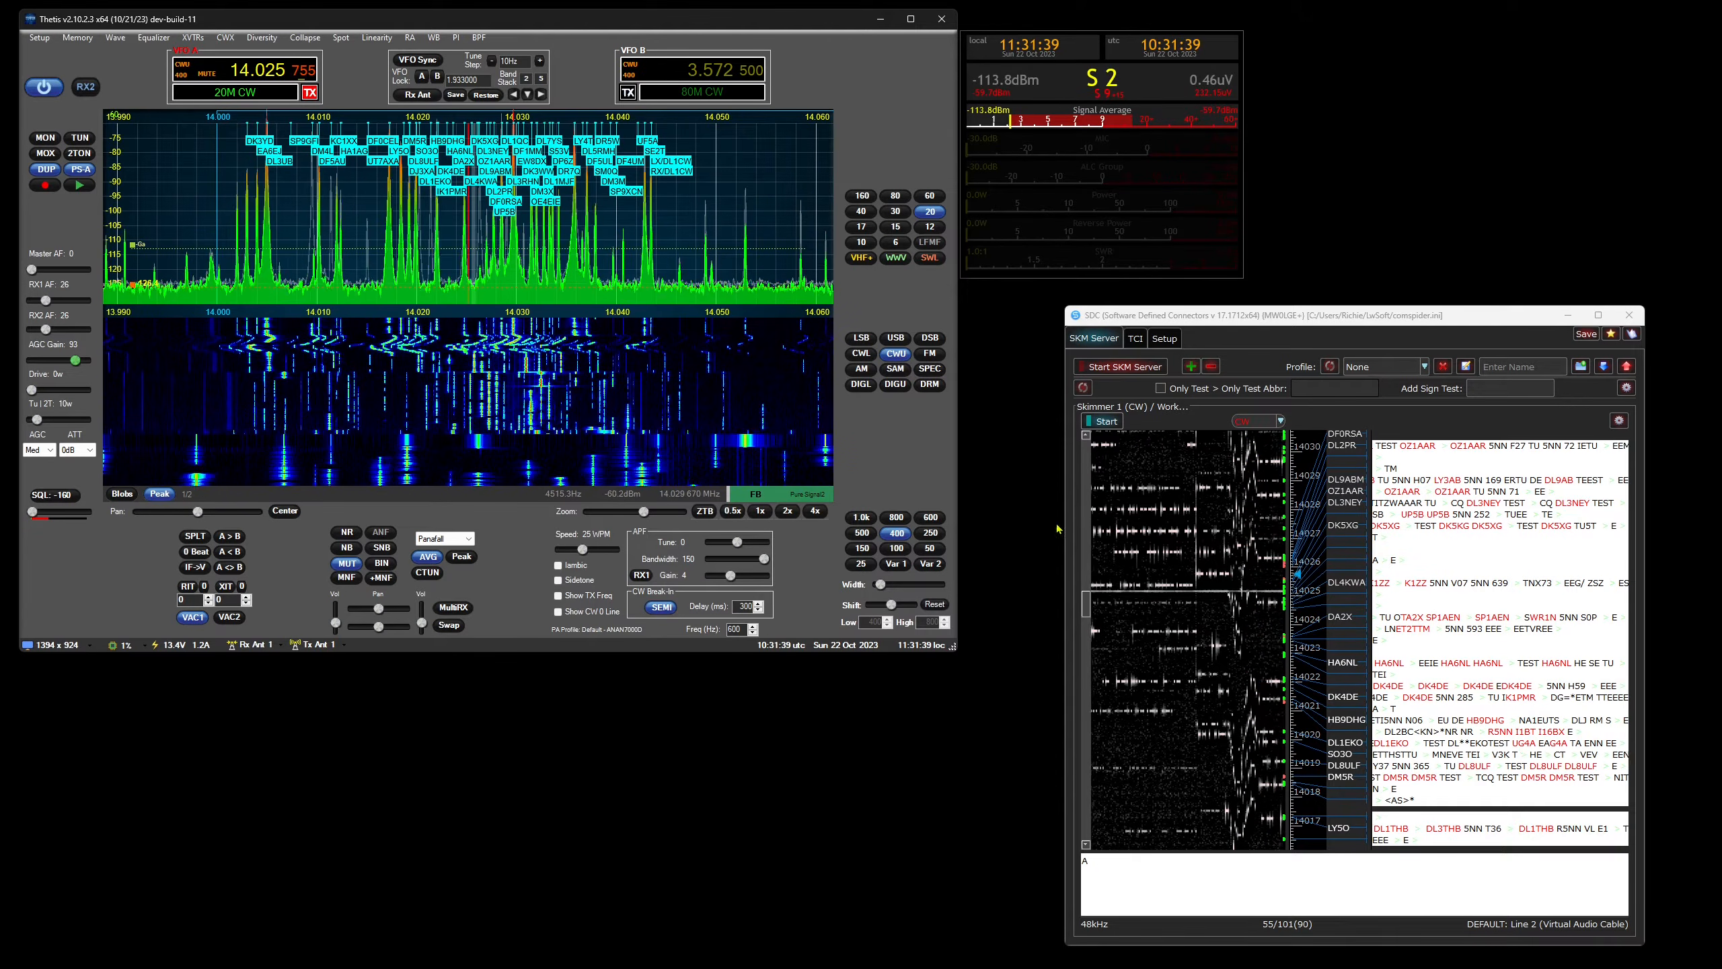
pyautogui.moveTo(644, 511); pyautogui.dragTo(654, 511)
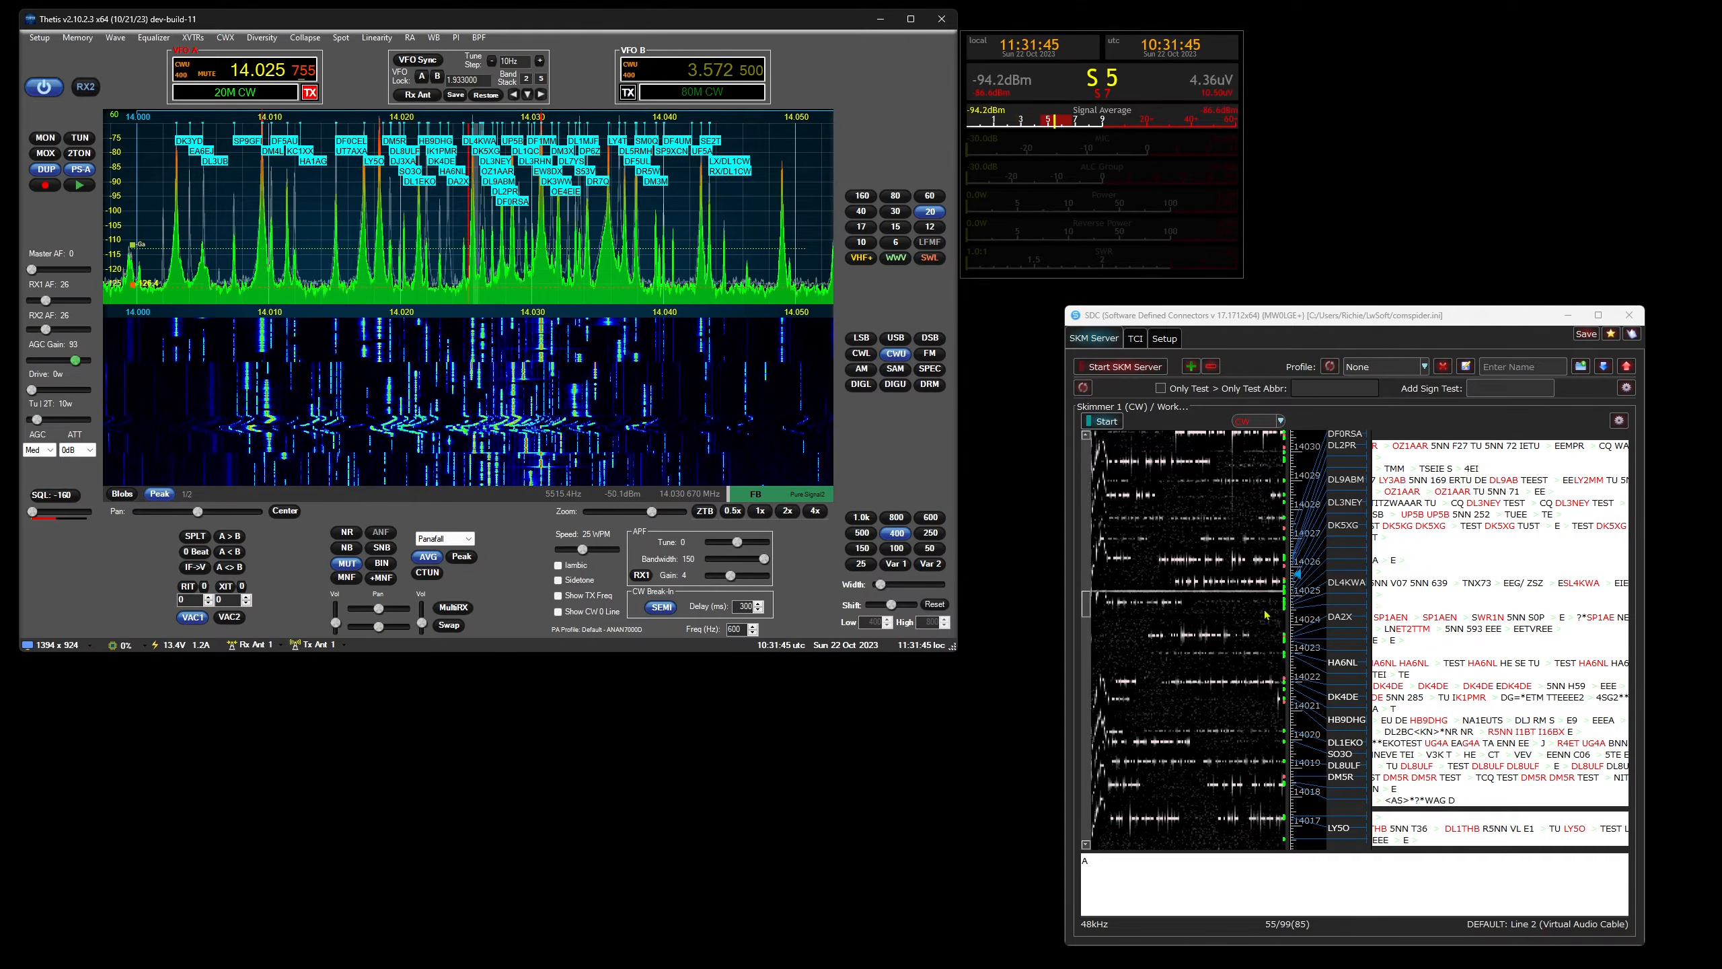
pyautogui.moveTo(1087, 604); pyautogui.dragTo(1317, 642)
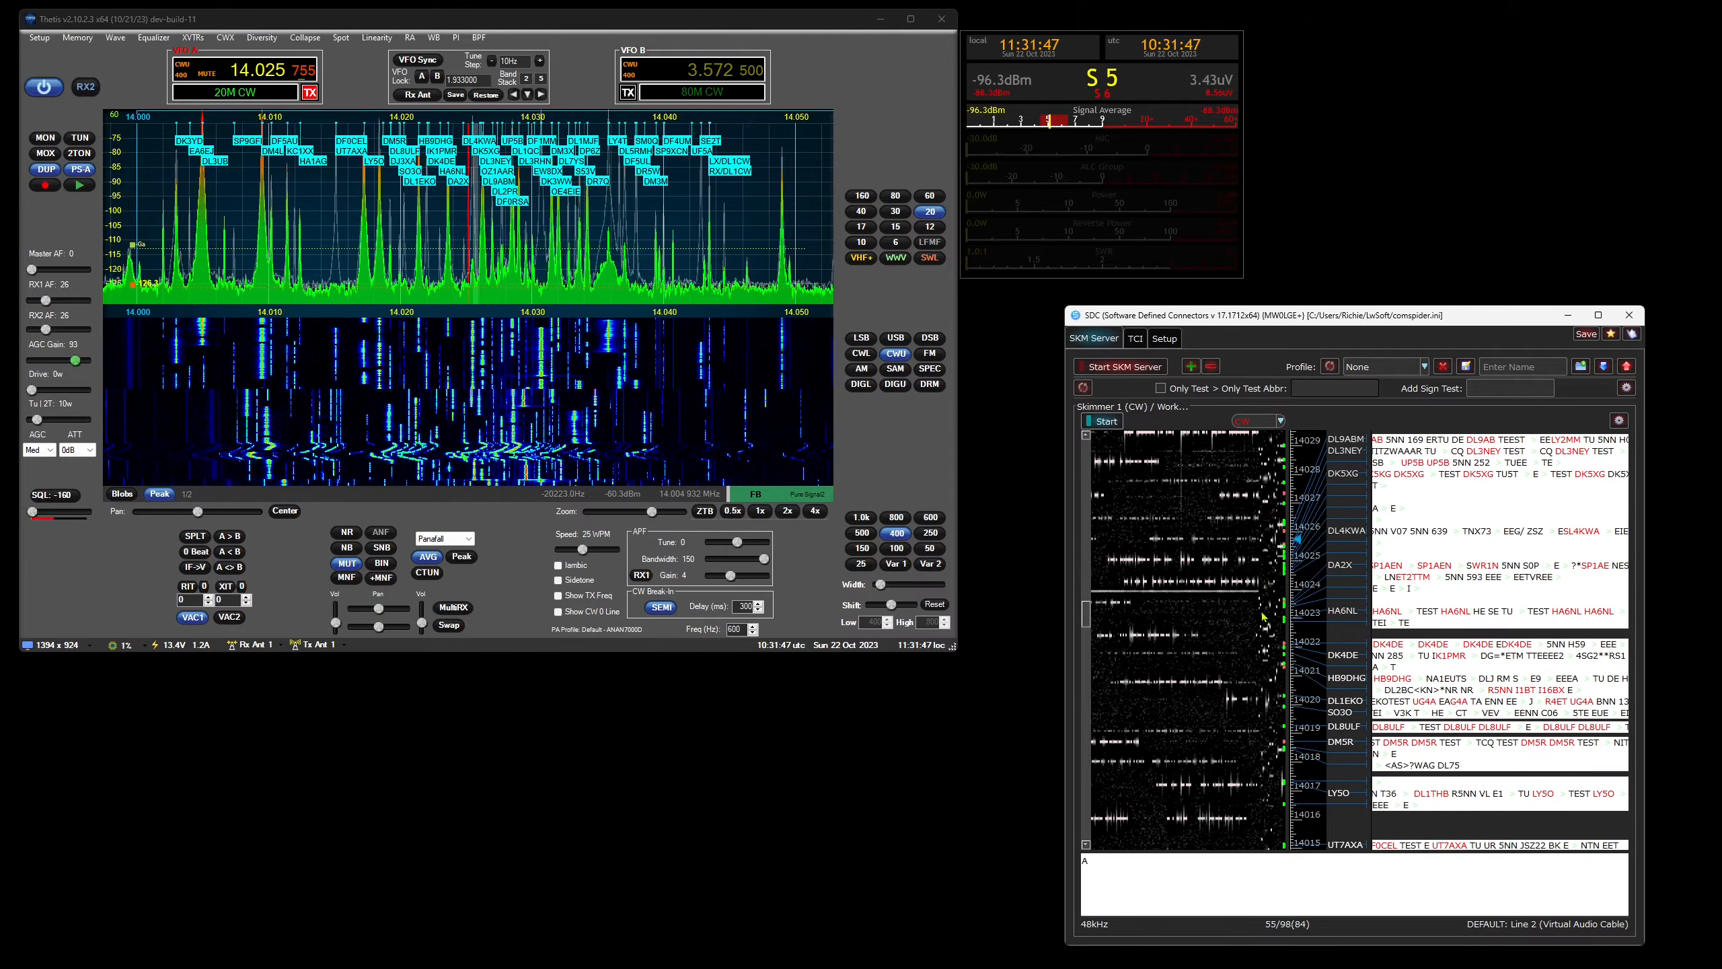
pyautogui.scroll(2, 1316, 640)
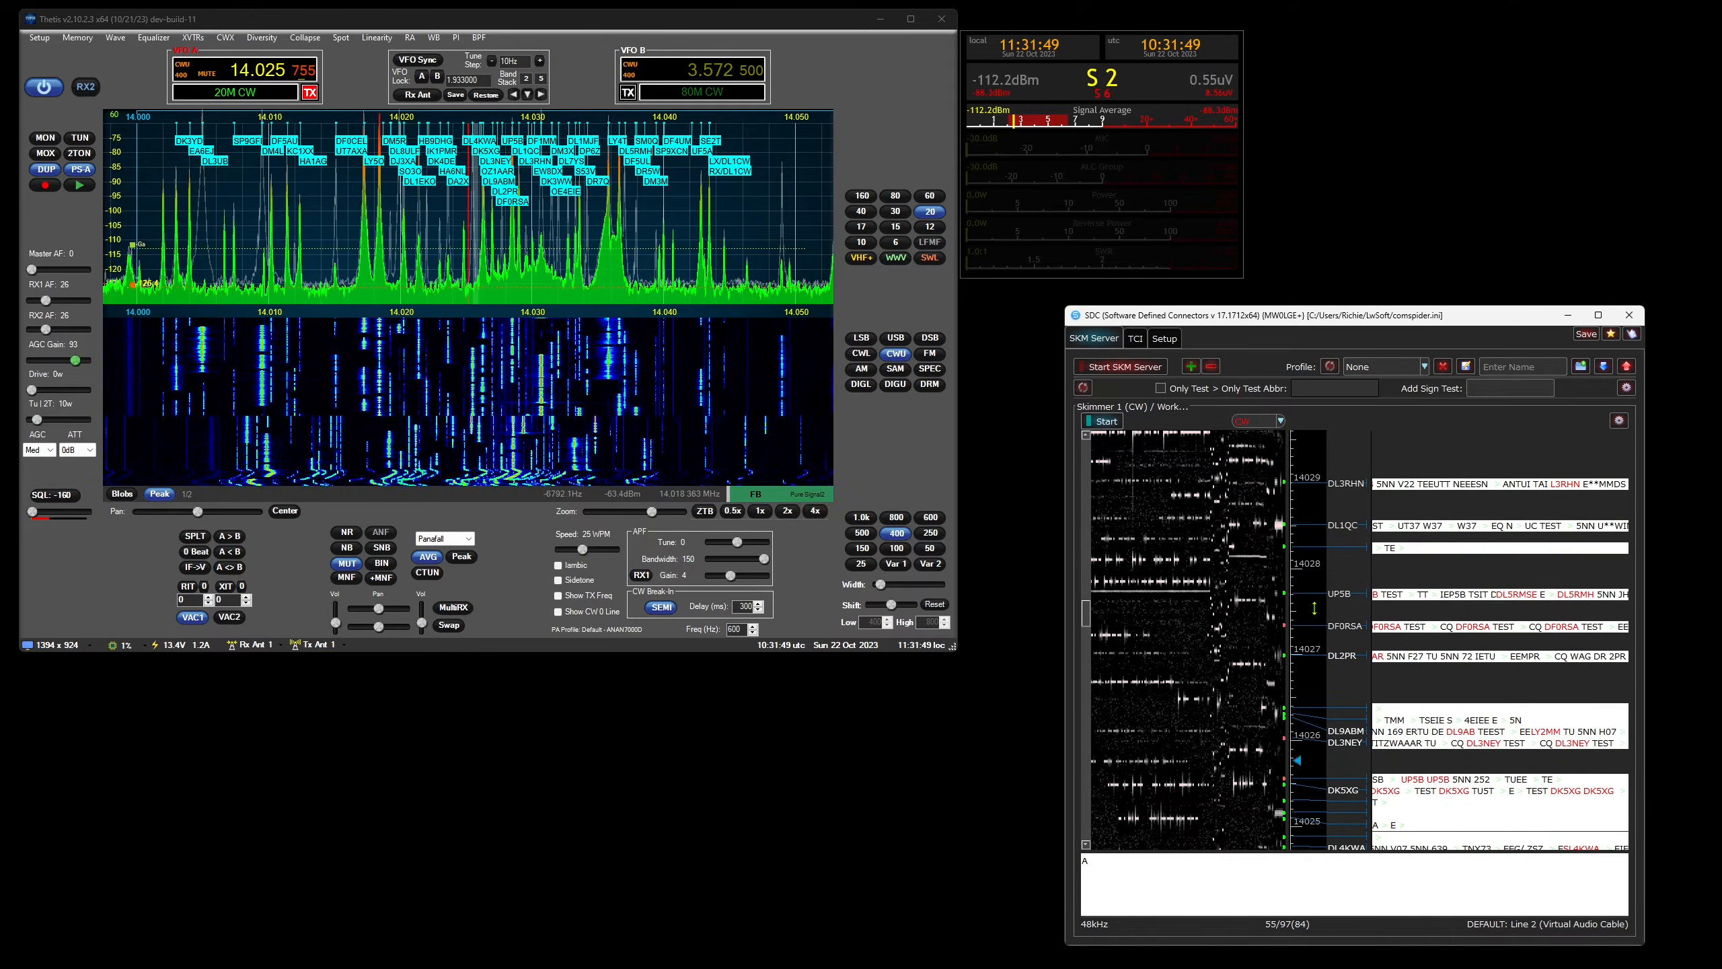
pyautogui.scroll(-2, 1317, 641)
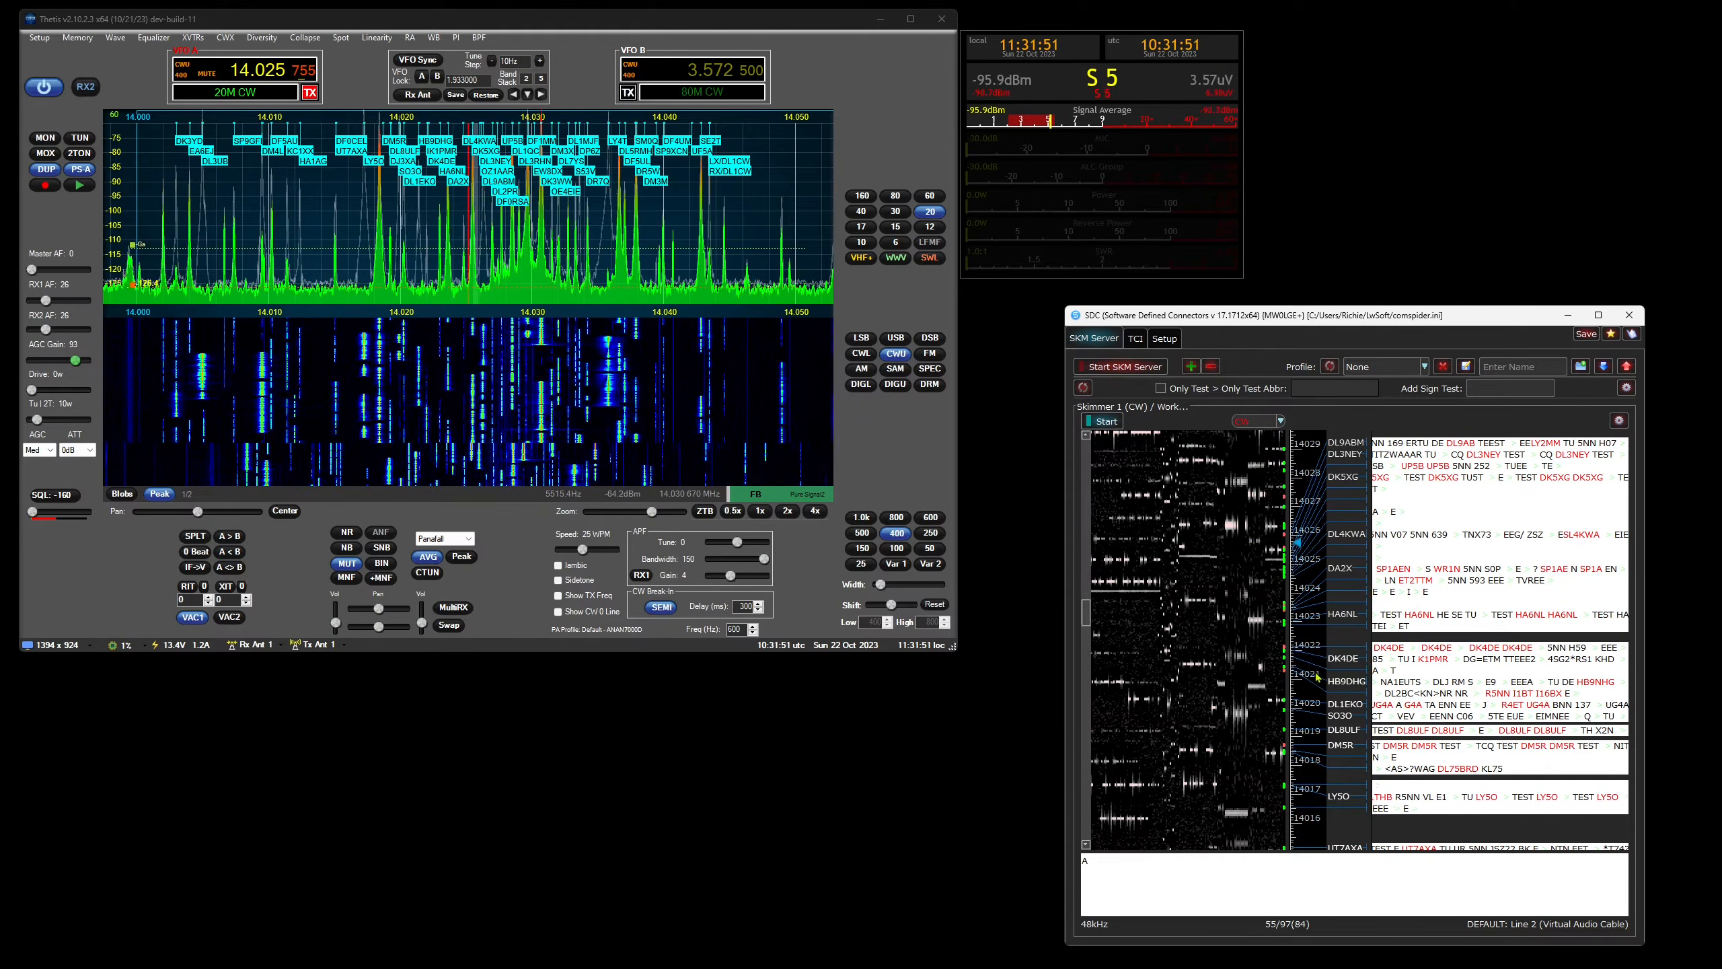
pyautogui.click(1447, 578)
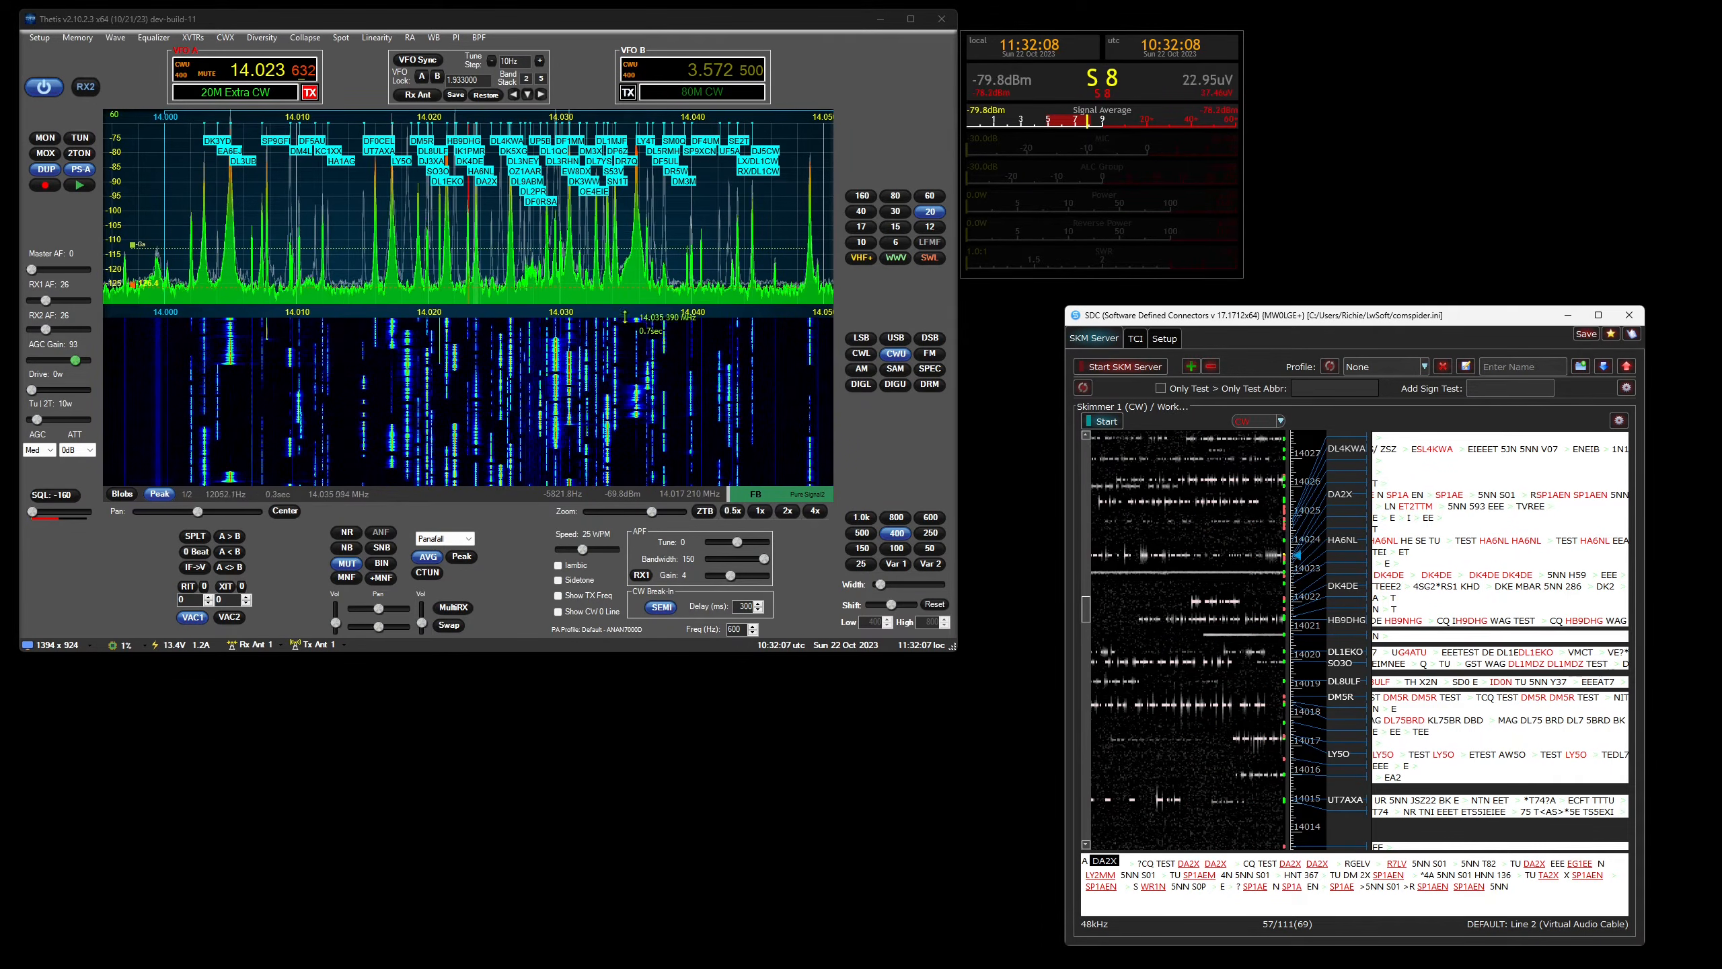
# Step: Review the VAC 1 Direct I/Q settings in the Thetis setup and compare them with the VAC 2 audio settings
pyautogui.click(41, 39)
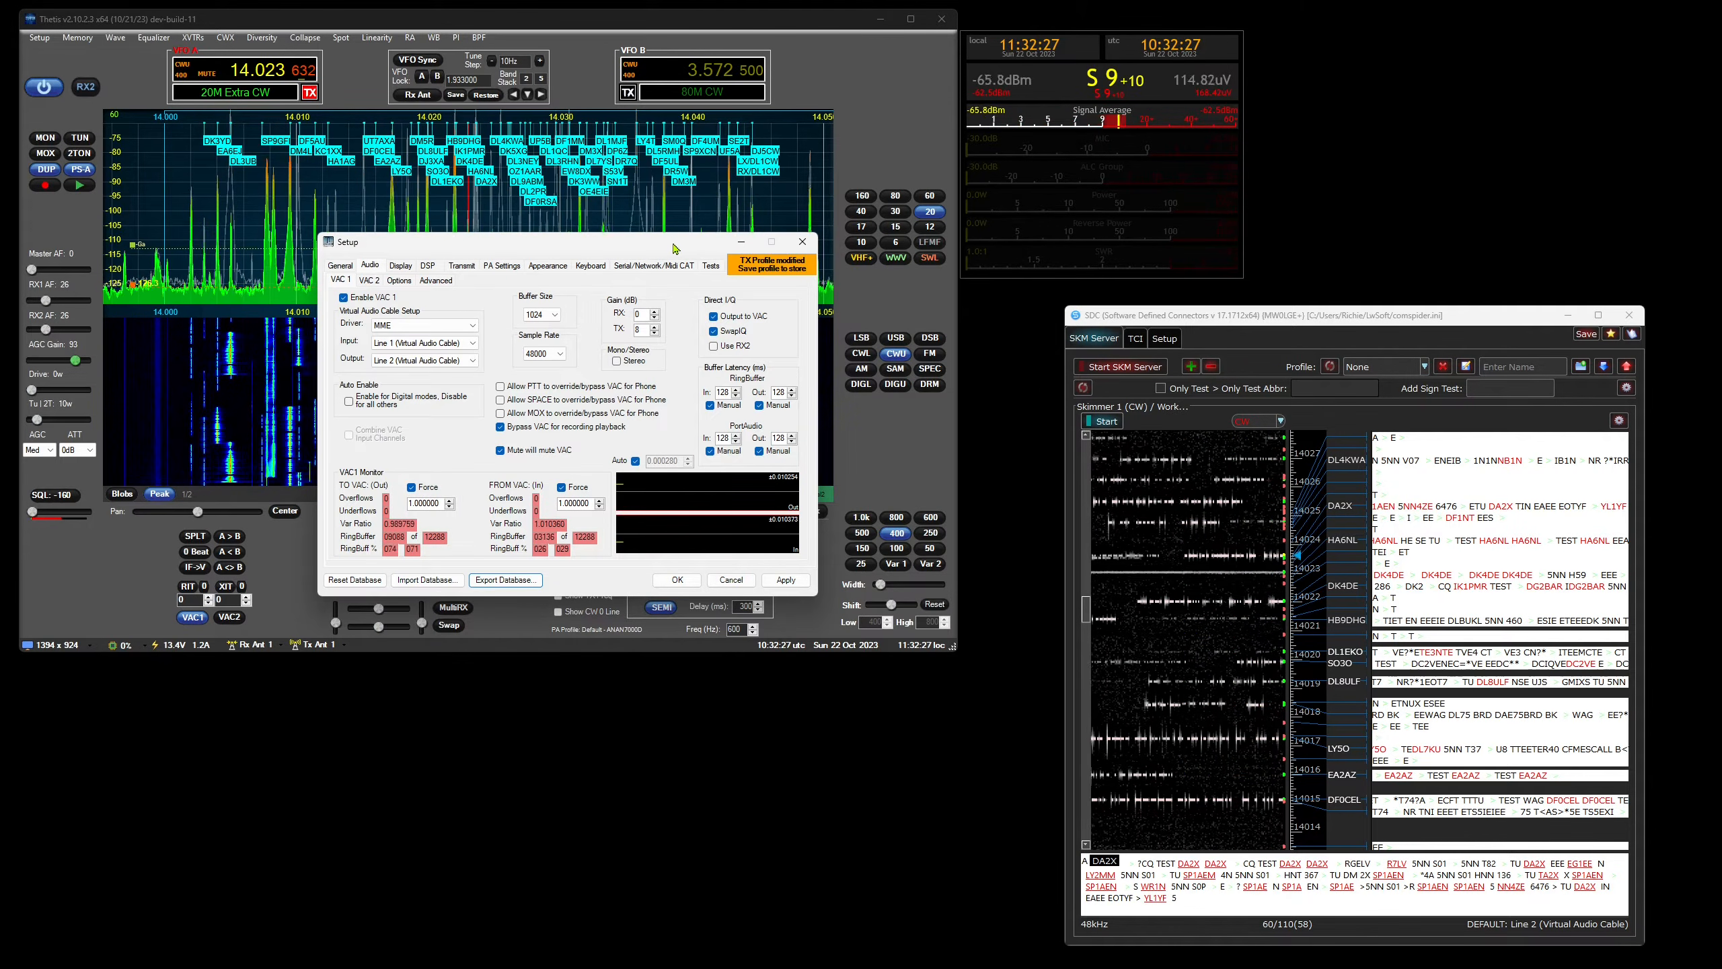
pyautogui.moveTo(642, 248); pyautogui.dragTo(600, 234)
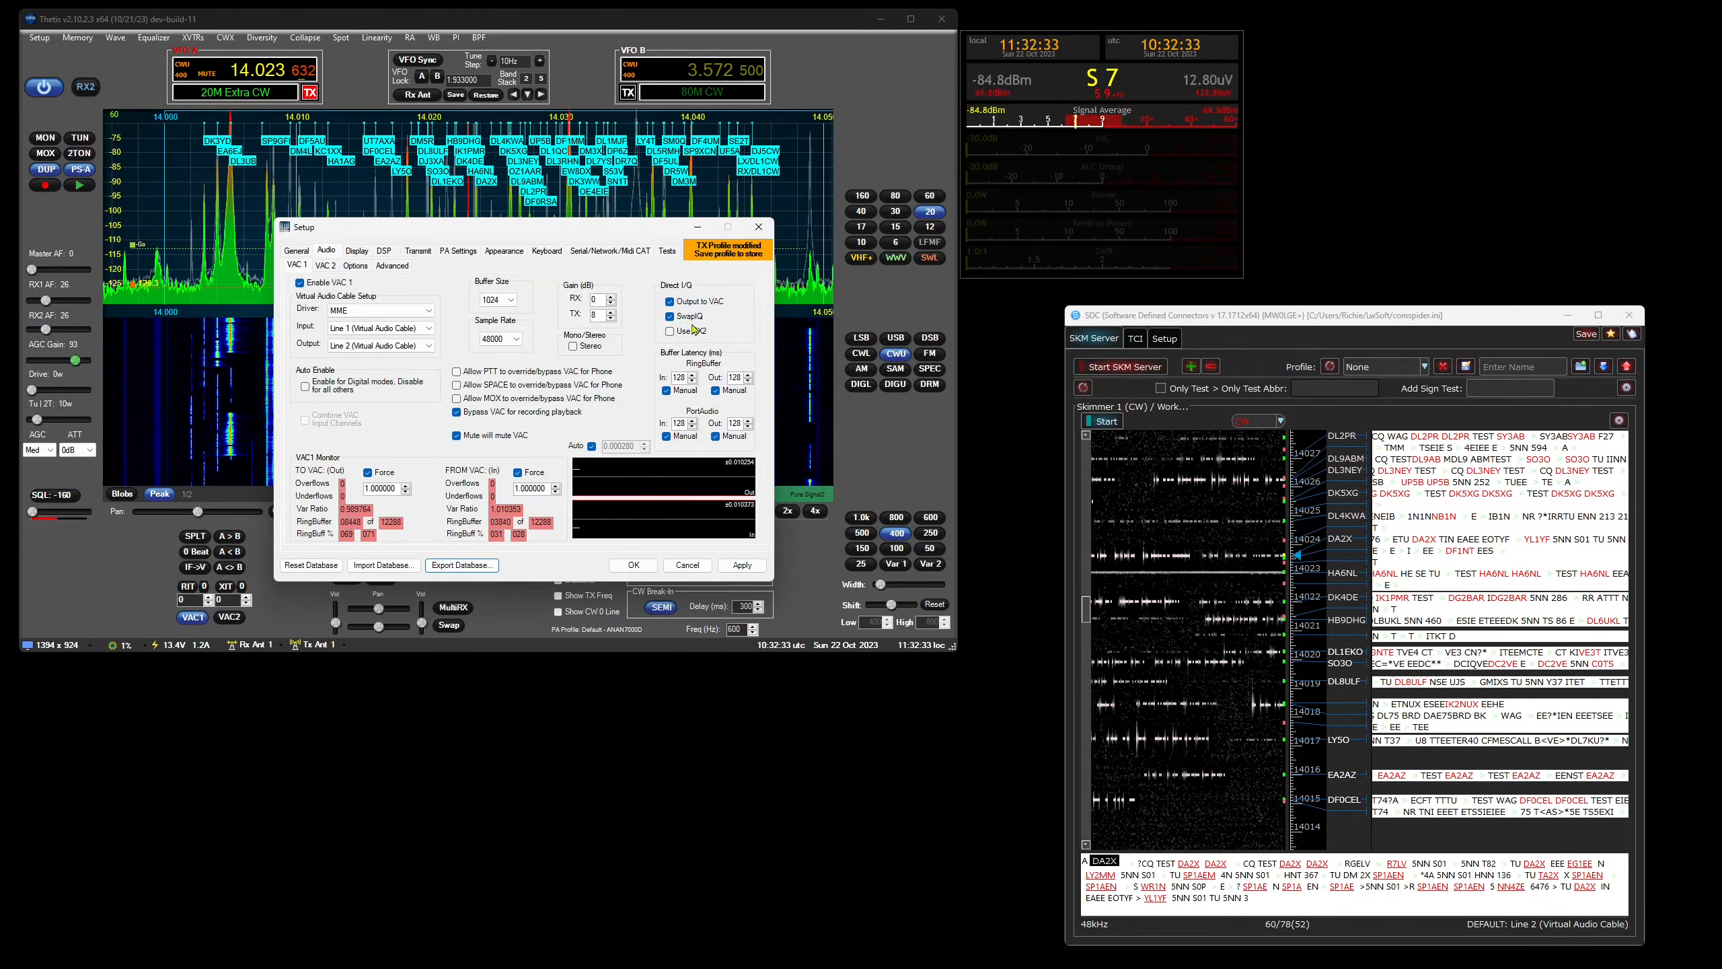
pyautogui.hotkey('ctrl', 'Tab')
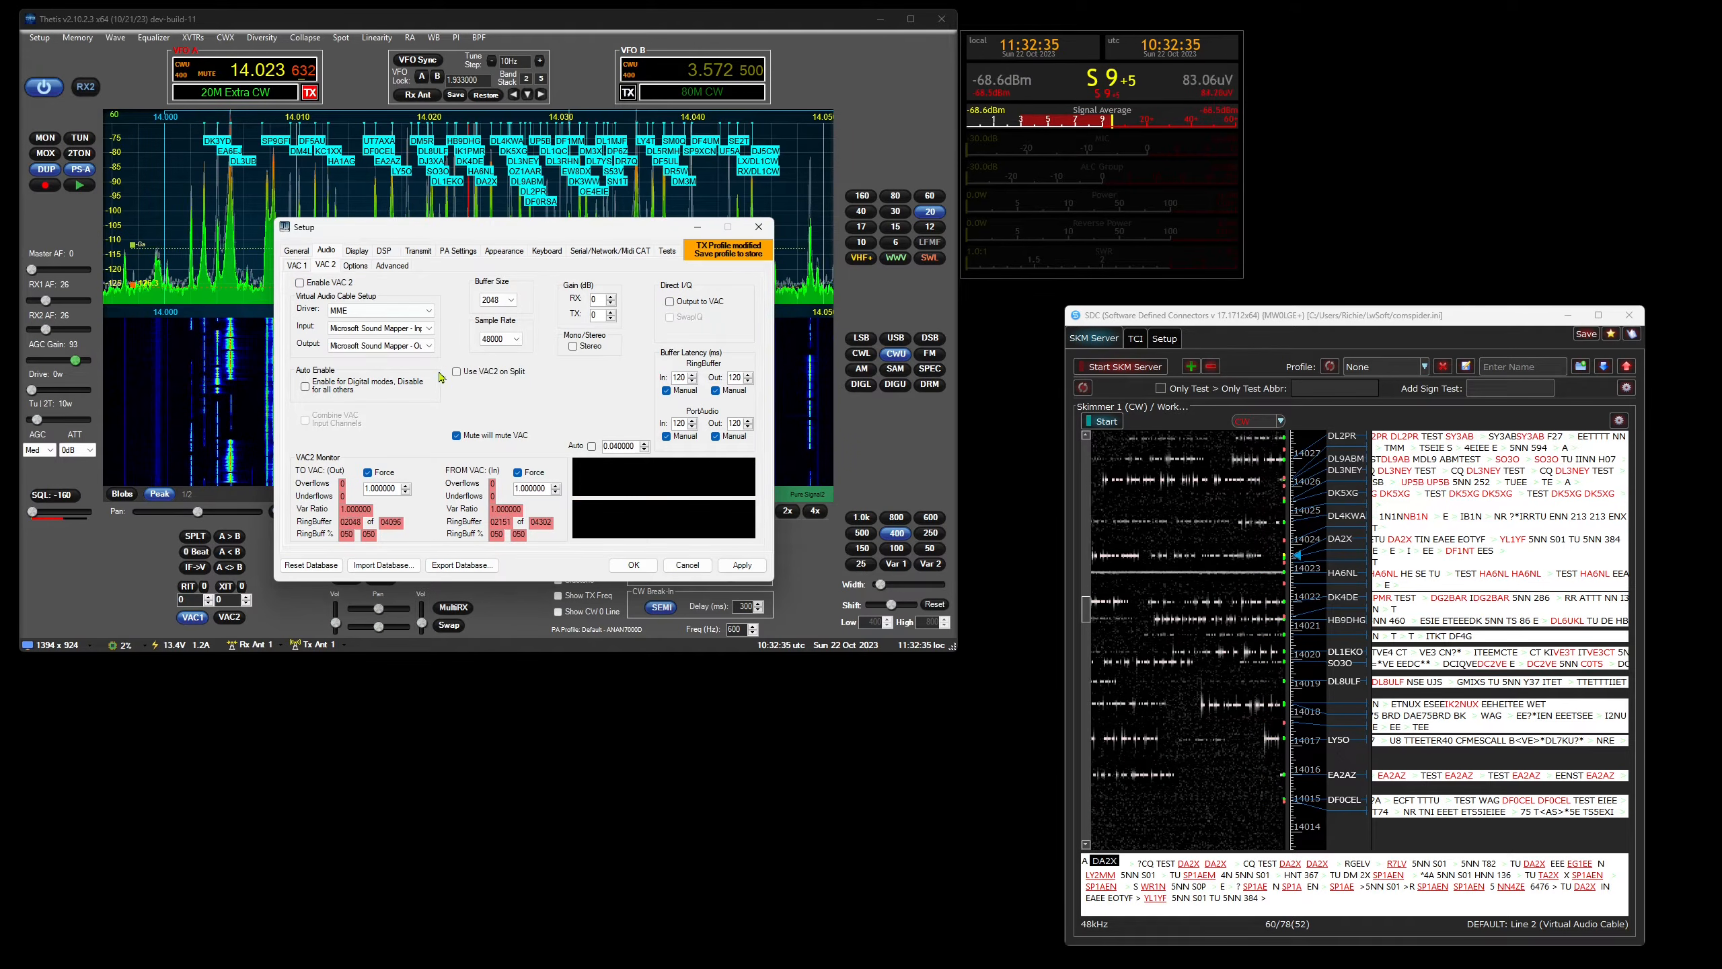
pyautogui.hotkey('ctrl', 'shift', 'Tab')
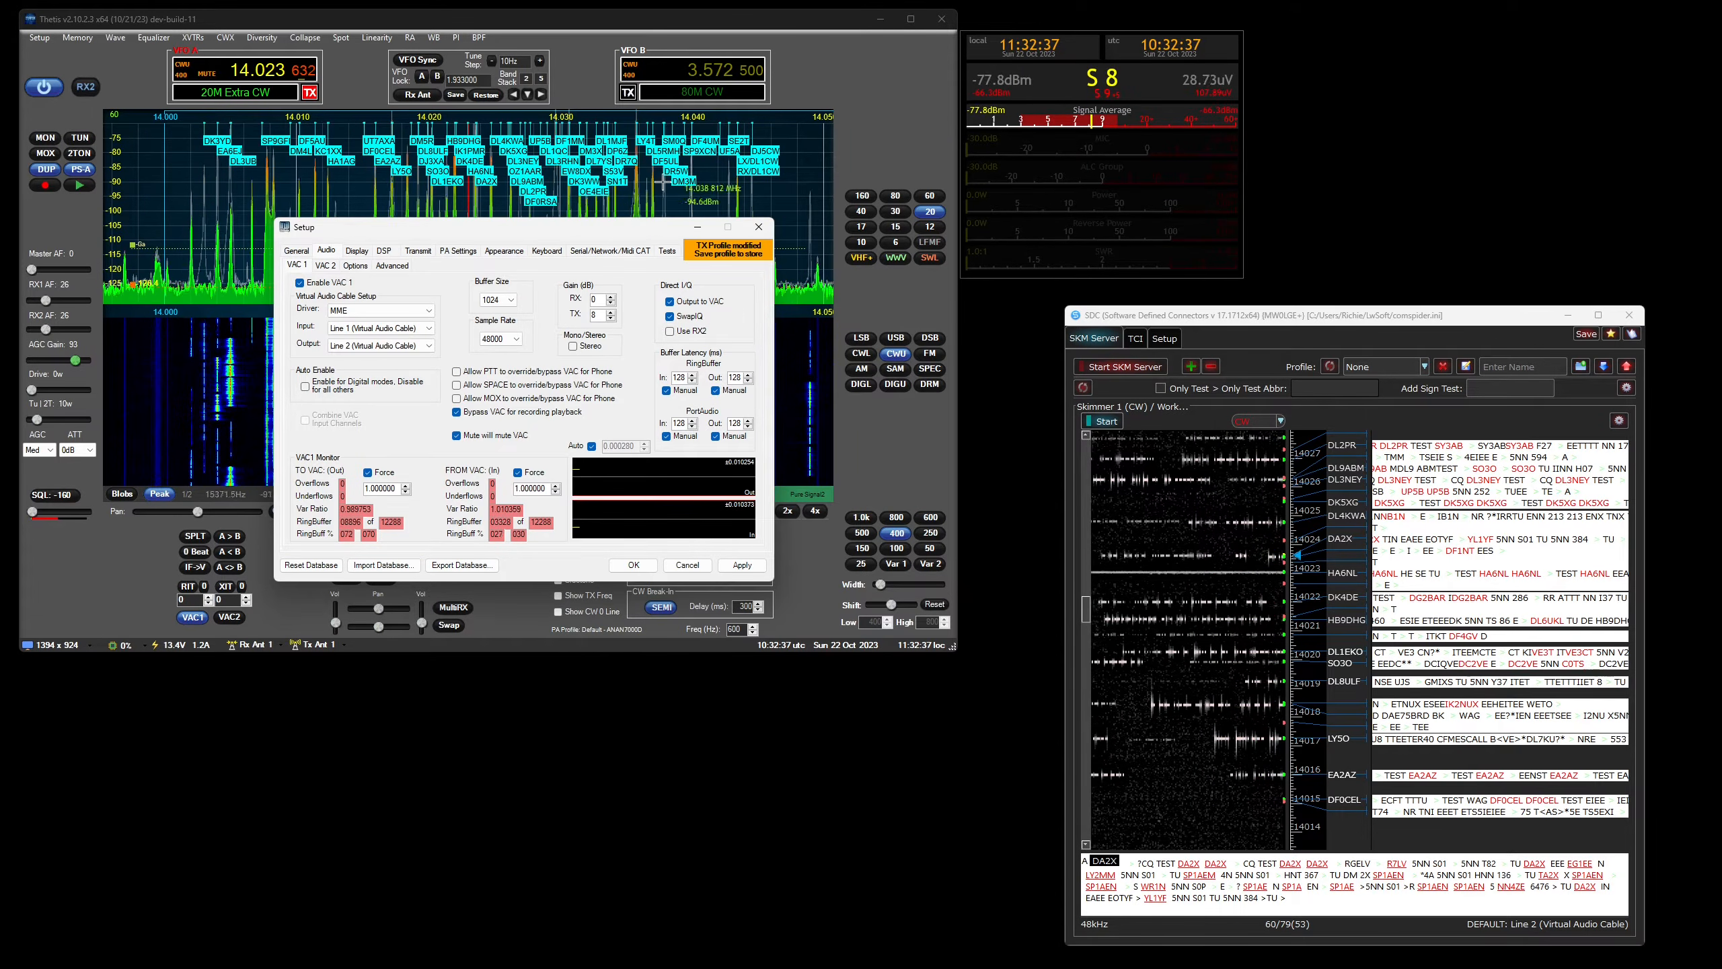
pyautogui.click(758, 229)
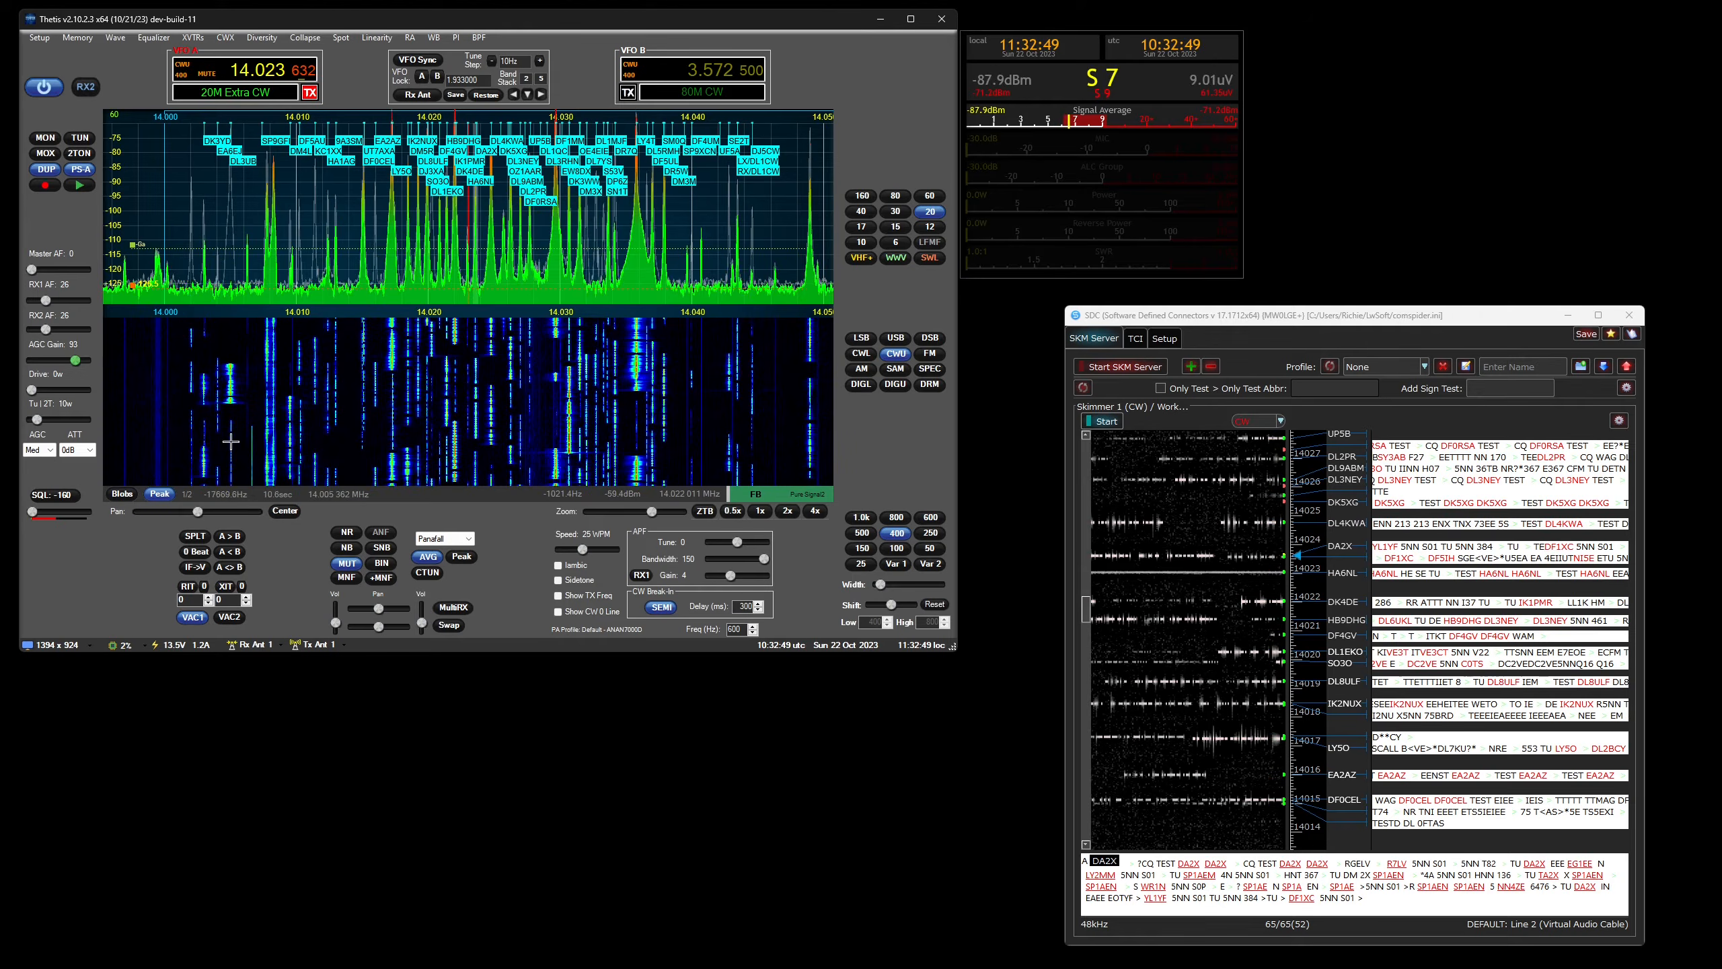
pyautogui.click(39, 37)
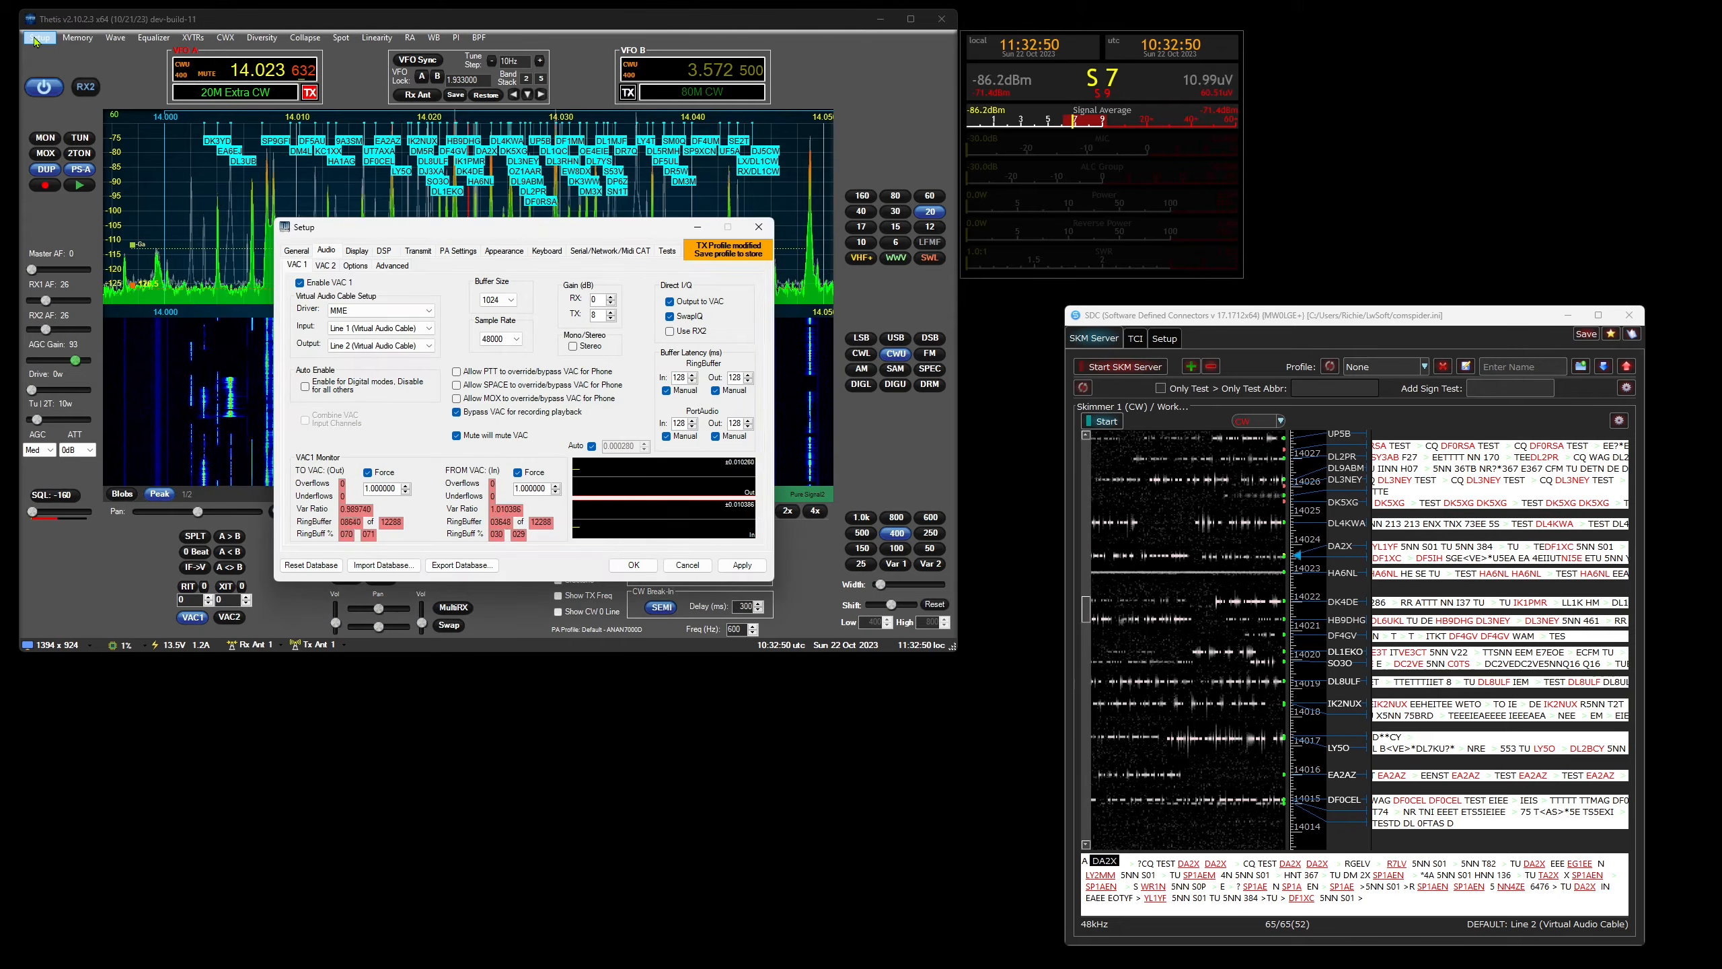
pyautogui.click(325, 266)
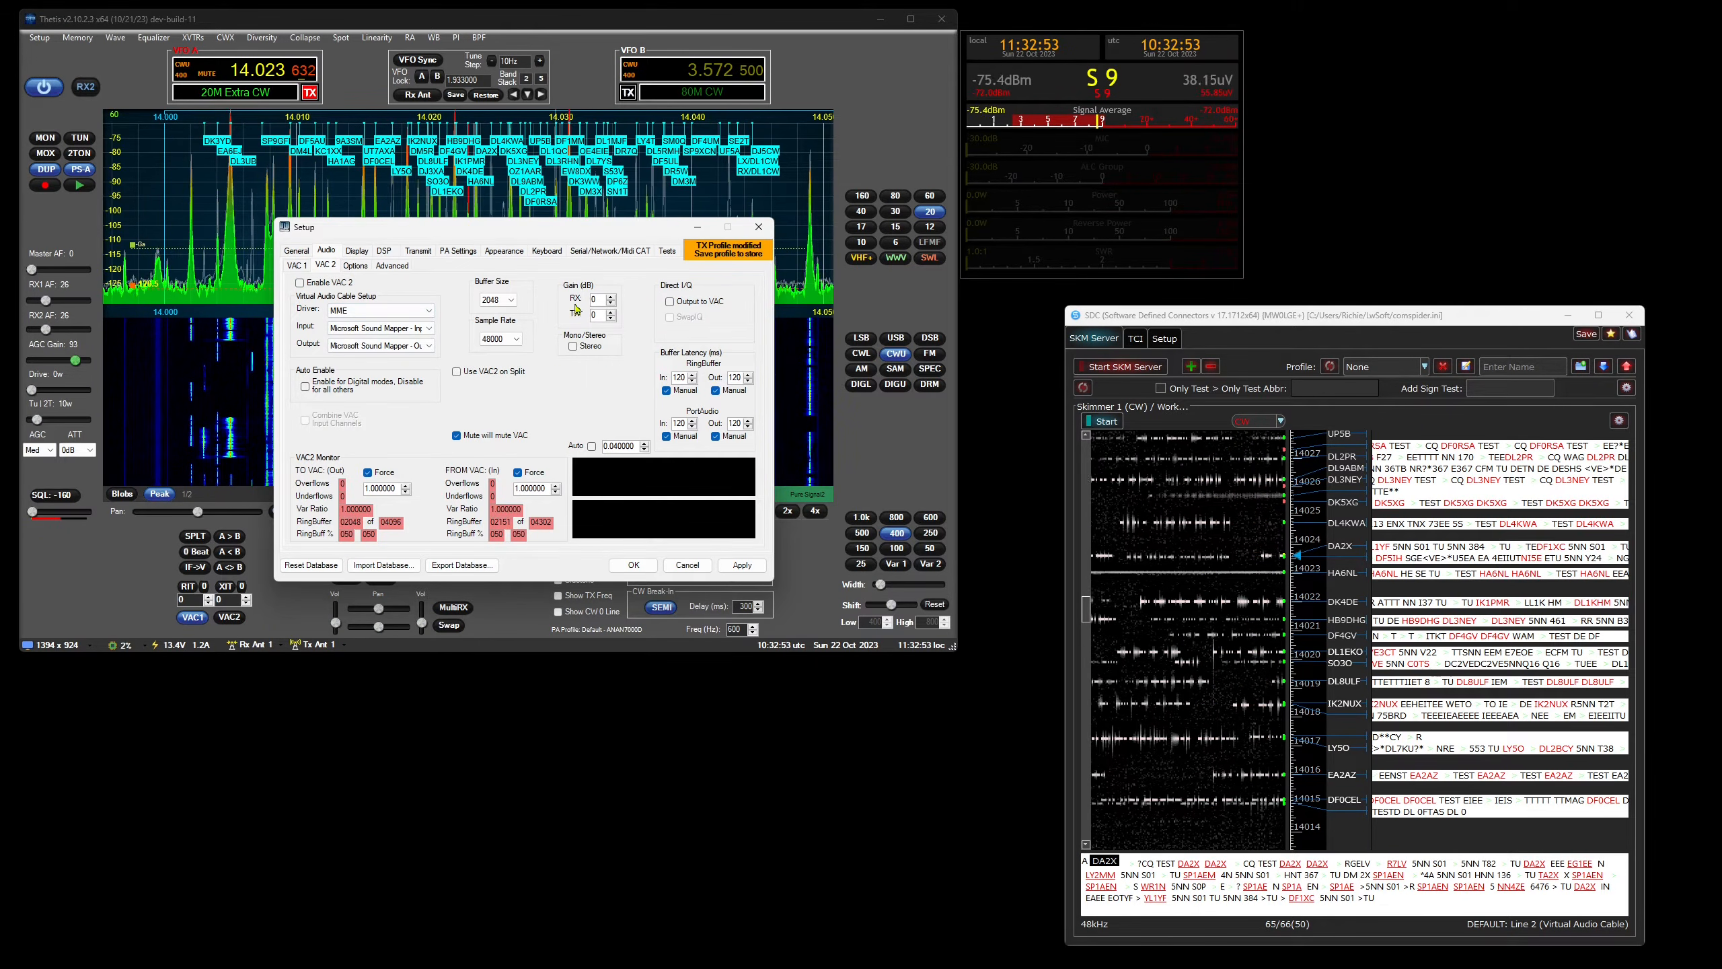
pyautogui.click(762, 229)
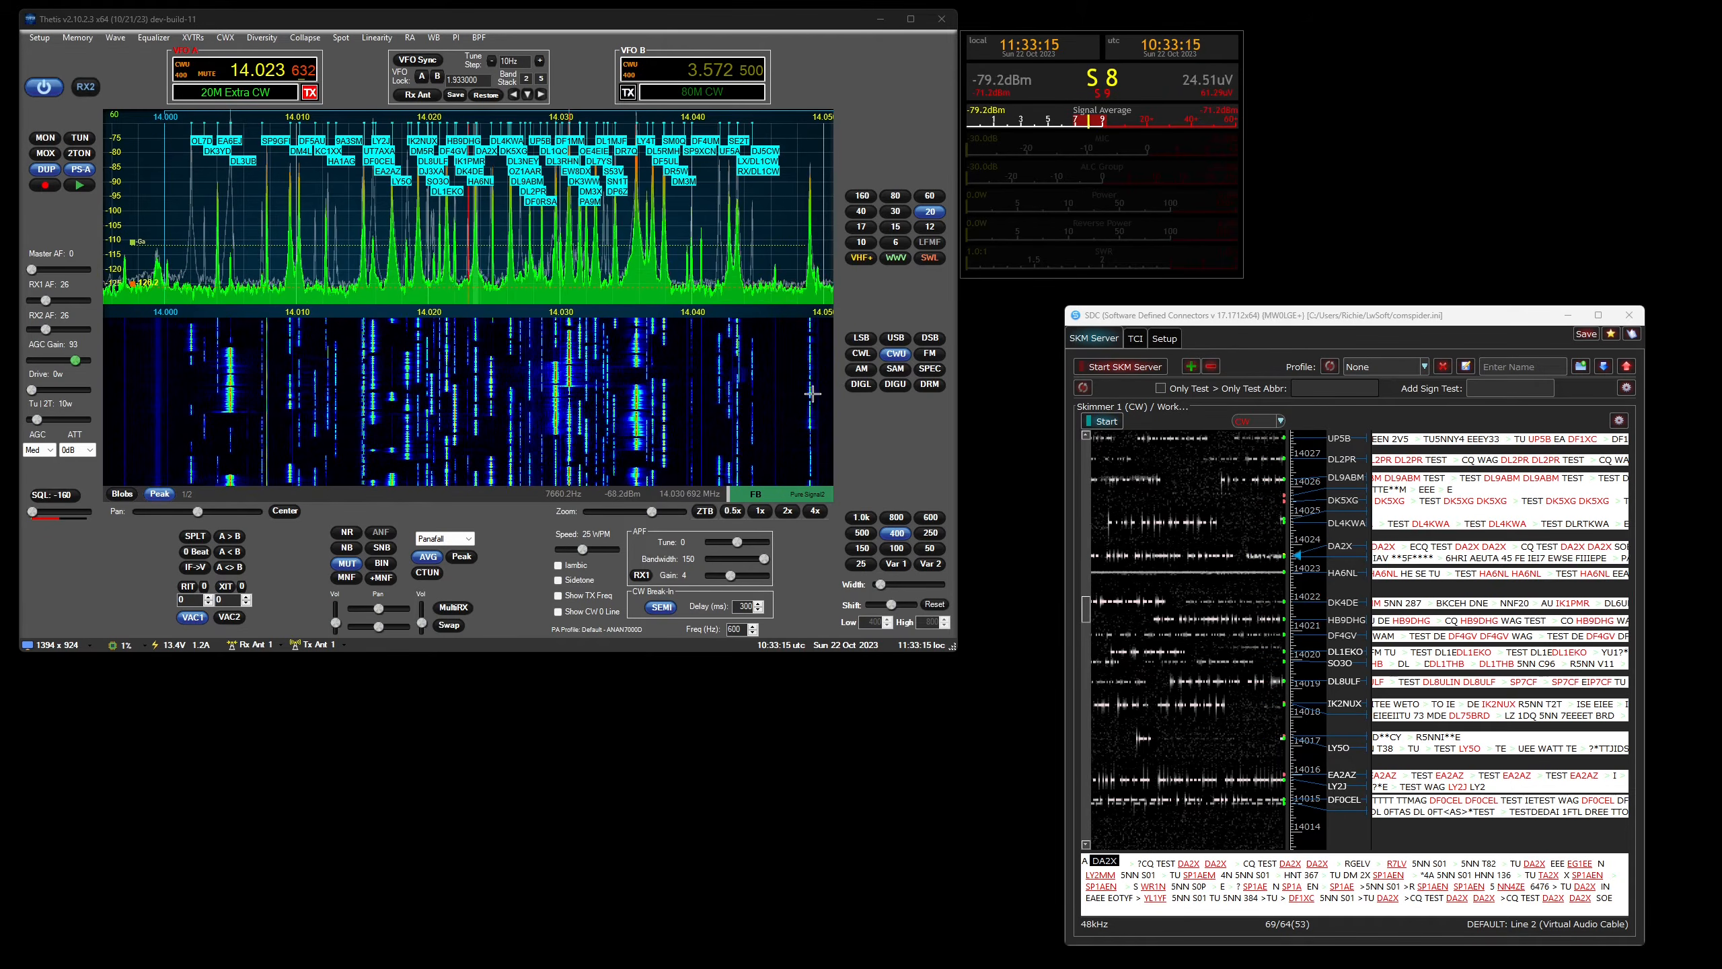
# Step: Turn on RX2, copy VFO A's frequency to VFO B and enable VFO Sync
pyautogui.click(91, 88)
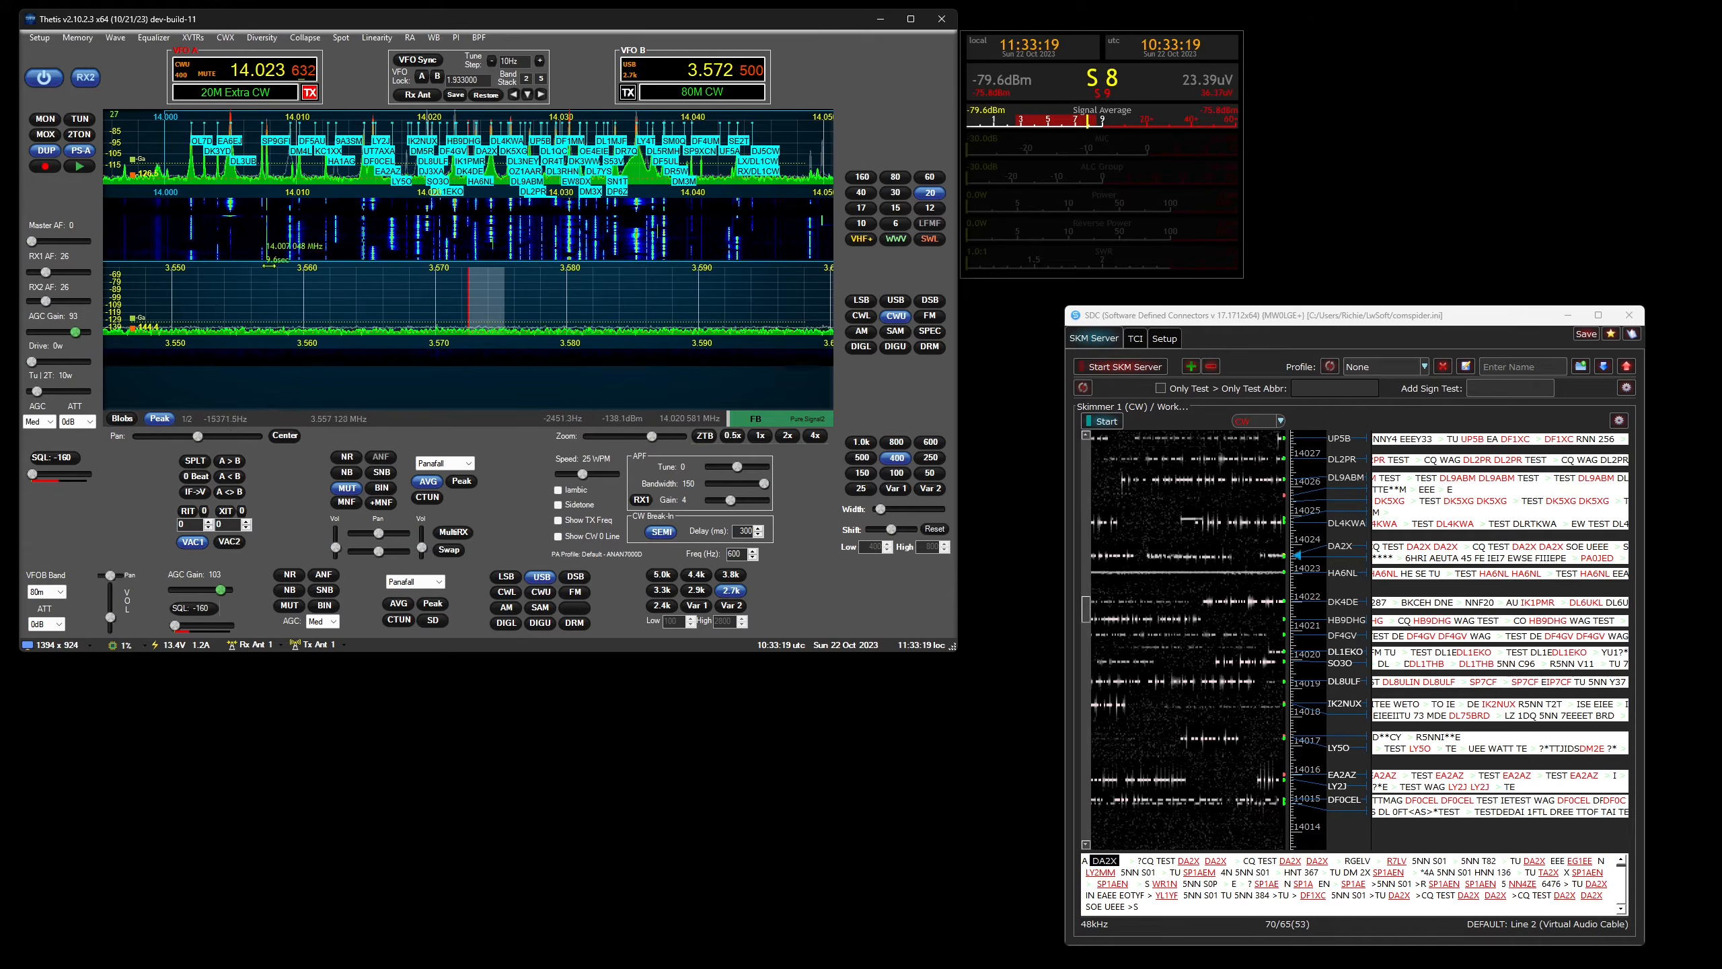
pyautogui.click(230, 462)
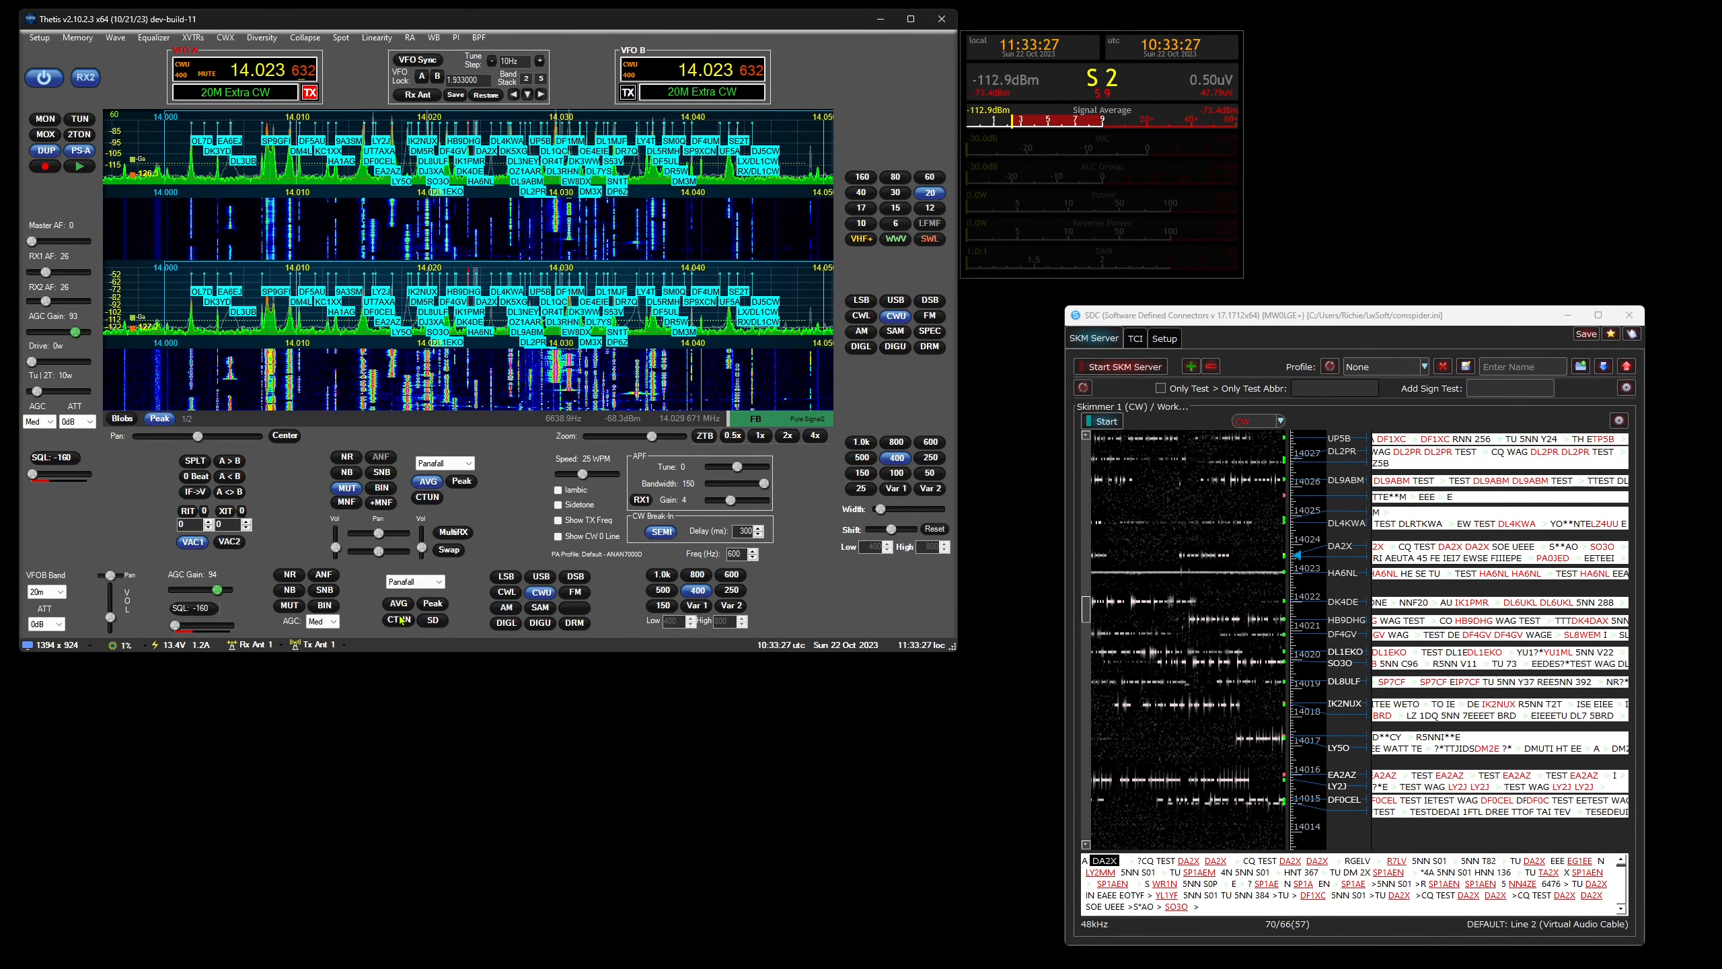
pyautogui.click(415, 61)
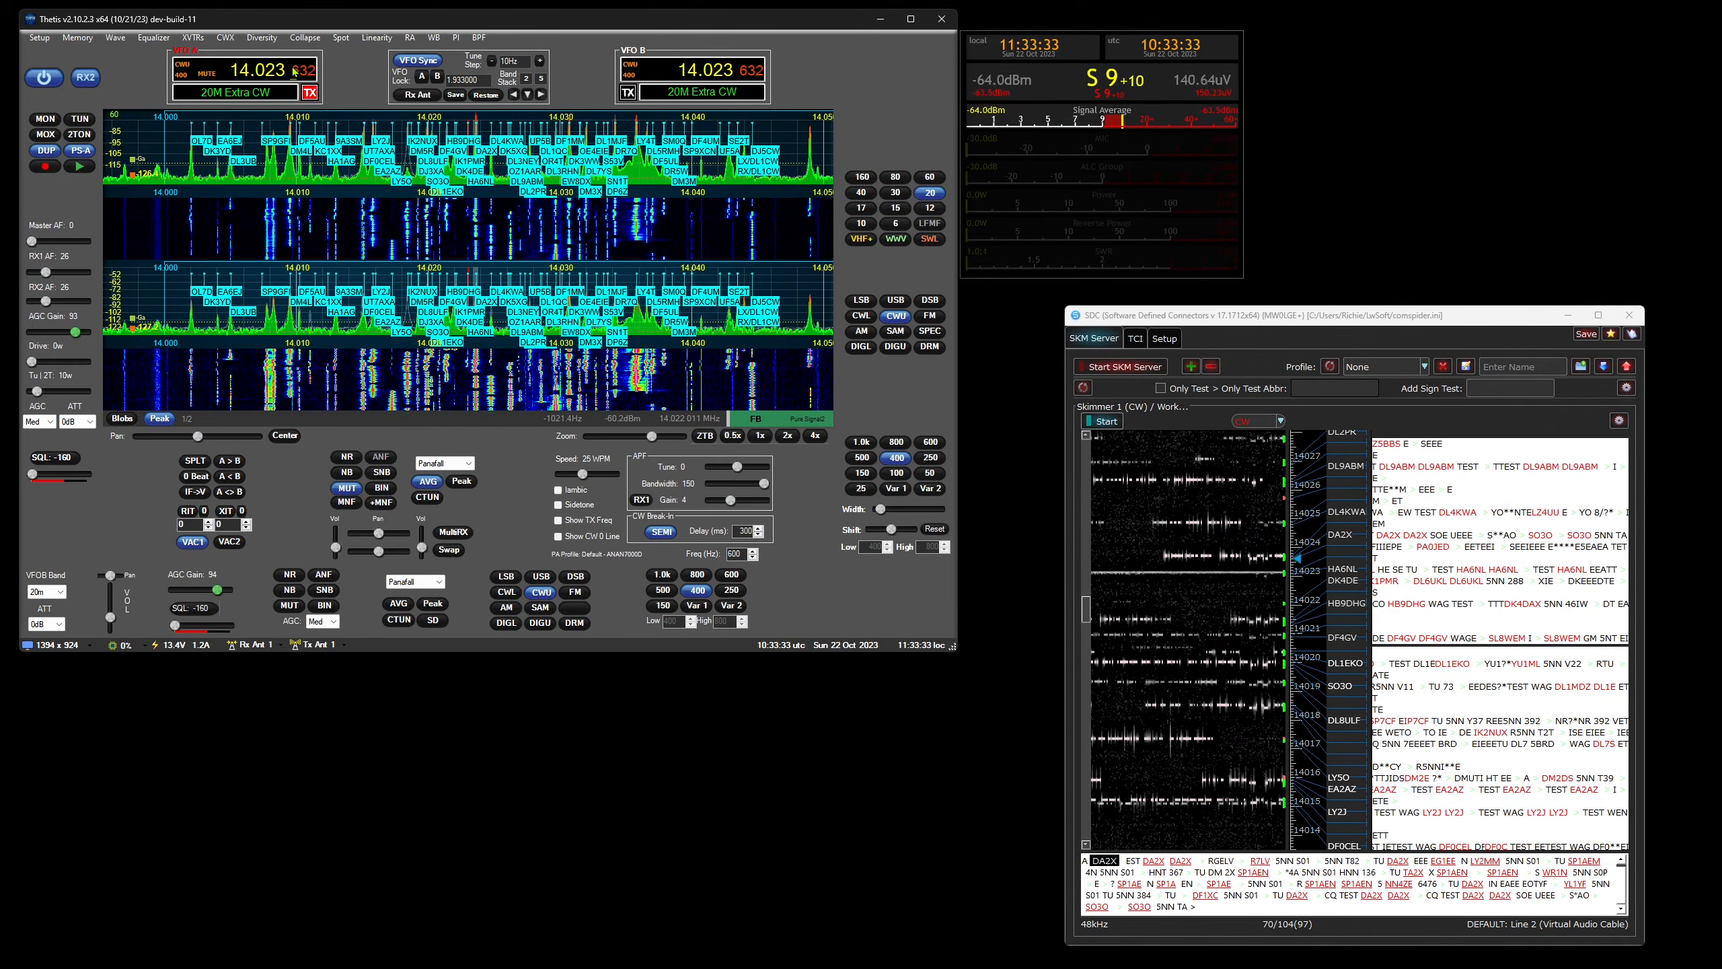
# Step: Enable VAC 2 with its output on Line 3 (Virtual Audio Cable), and lower the RX1 AF level to 8
pyautogui.click(41, 38)
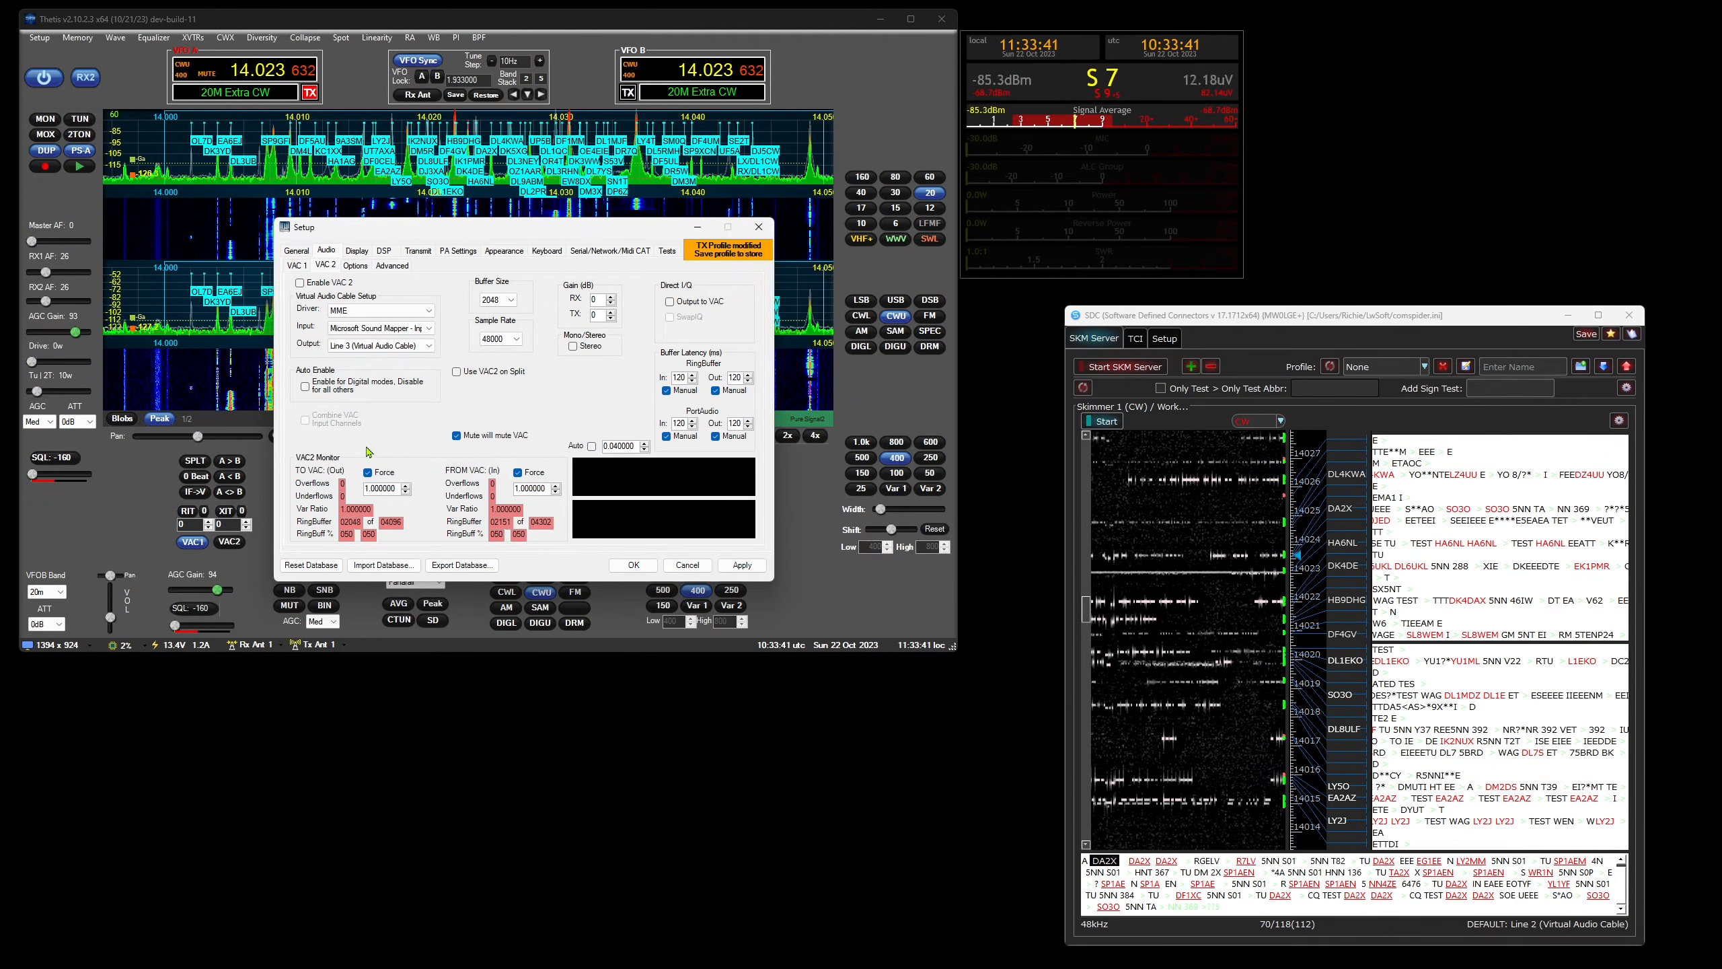
pyautogui.moveTo(46, 300); pyautogui.dragTo(37, 301)
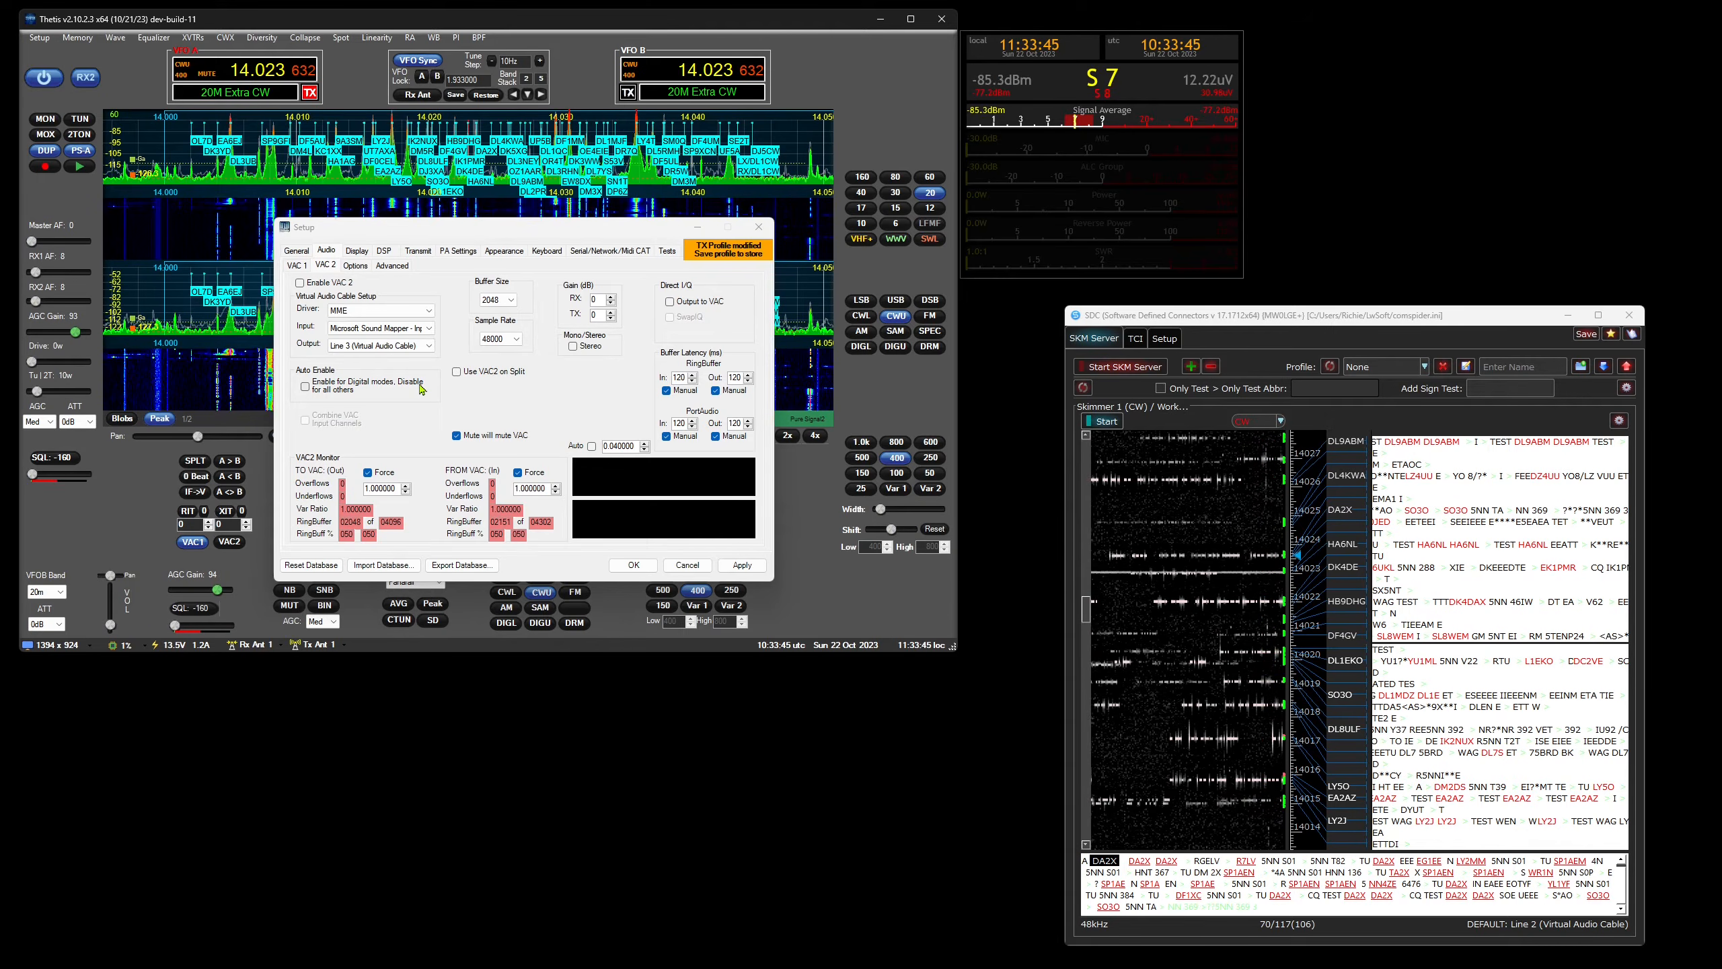
pyautogui.click(307, 284)
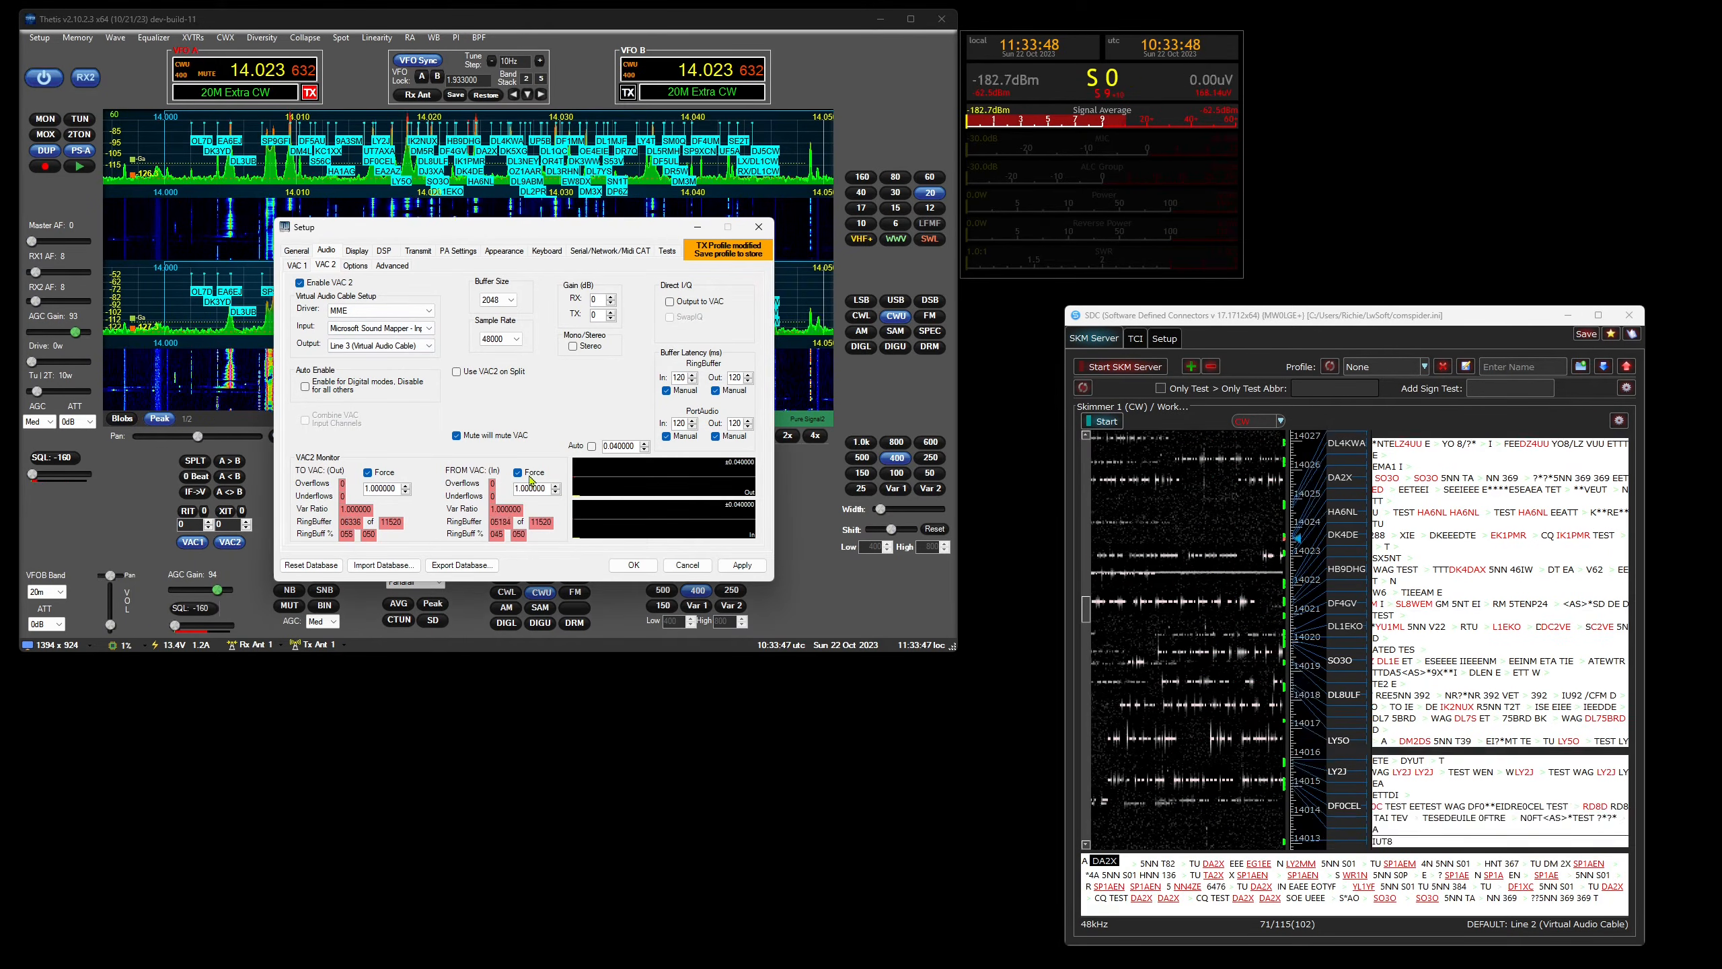
pyautogui.click(632, 566)
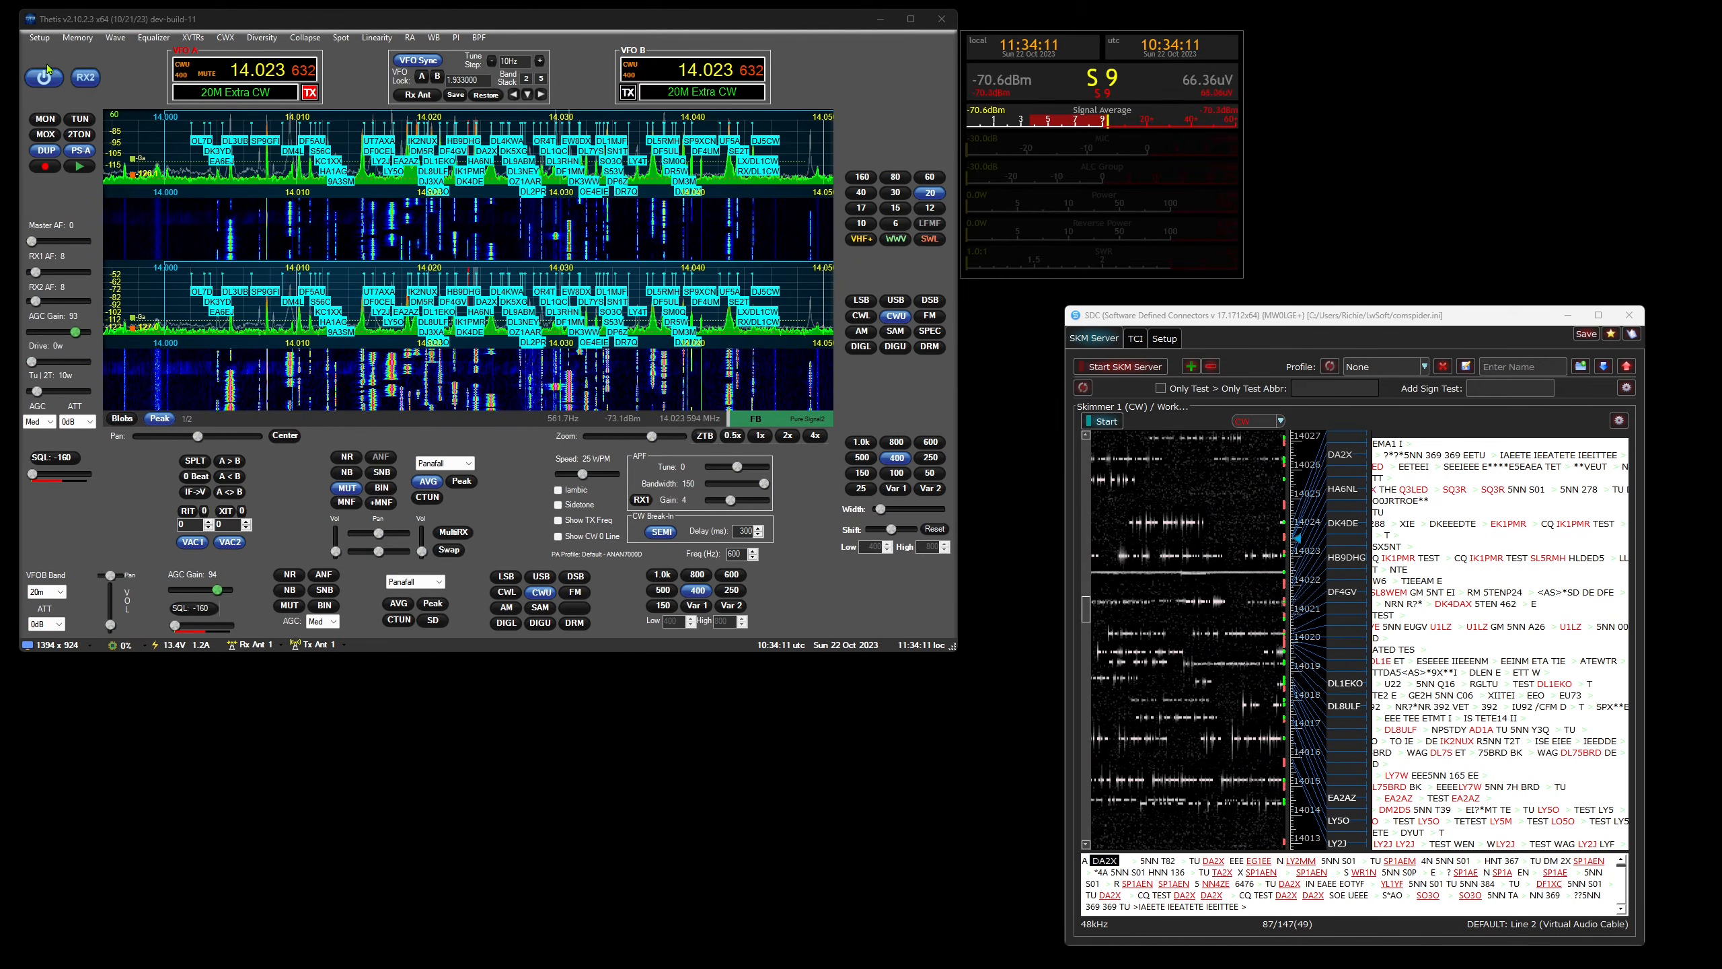
# Step: Set the TCI server's spot lifetime to 10 minutes and clear the existing spots in the network setup
pyautogui.click(39, 37)
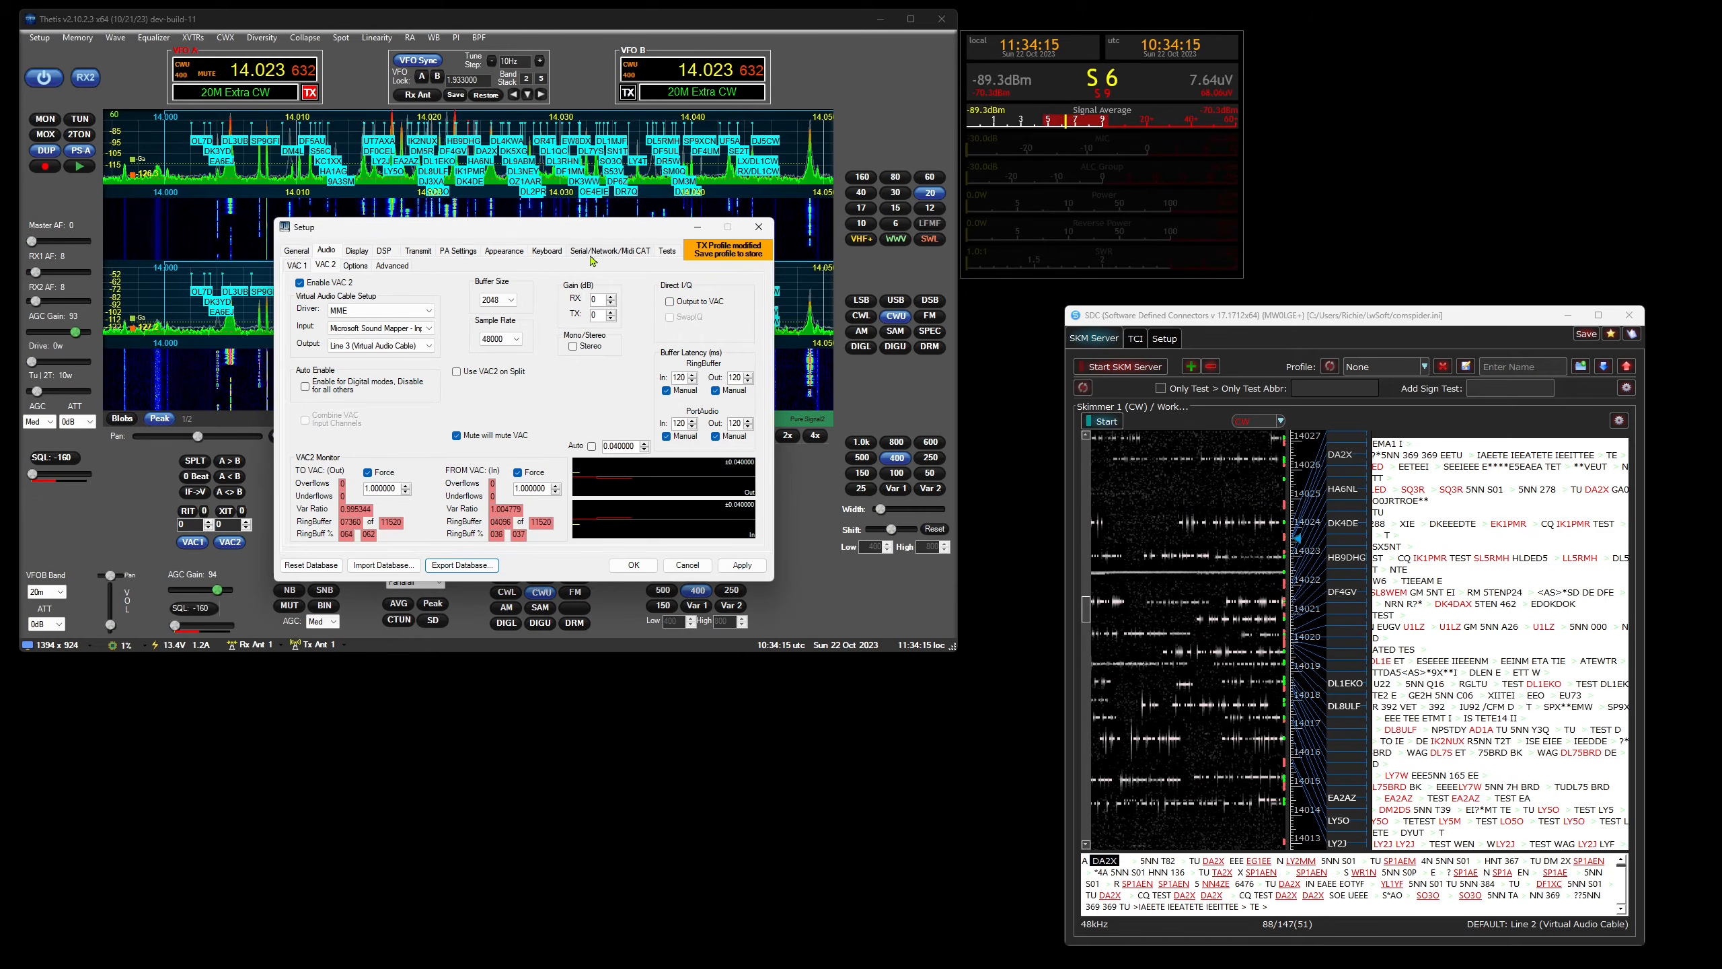
pyautogui.click(610, 250)
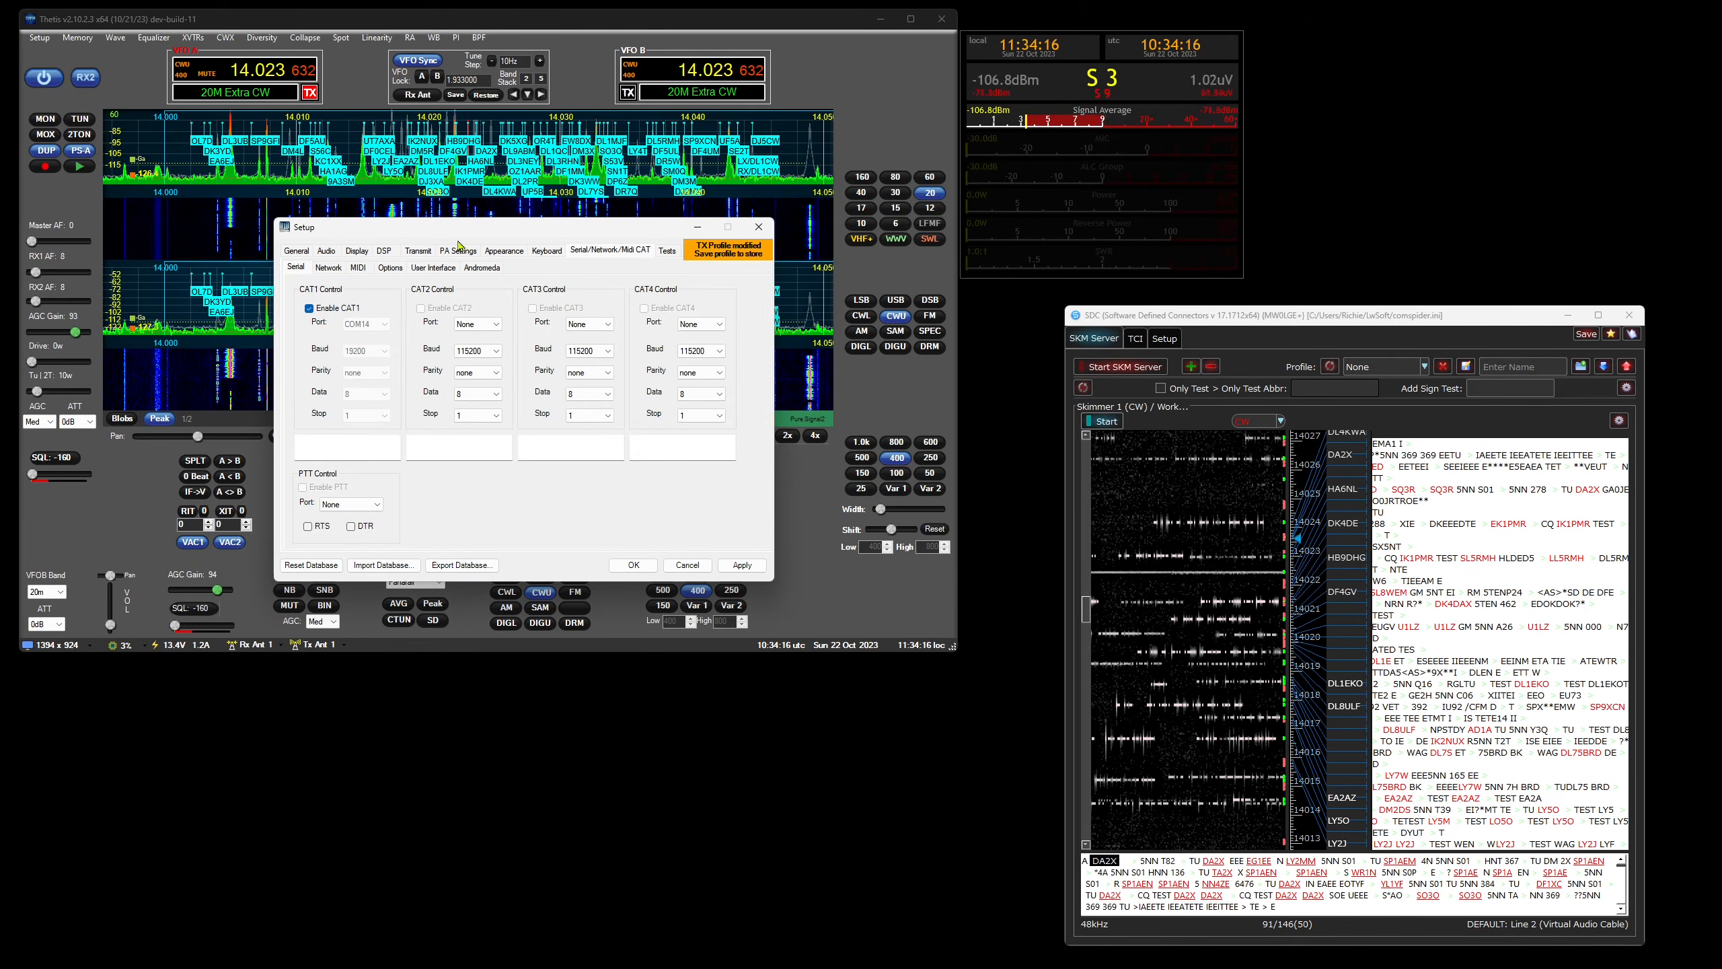
pyautogui.click(328, 267)
pyautogui.doubleClick(385, 477)
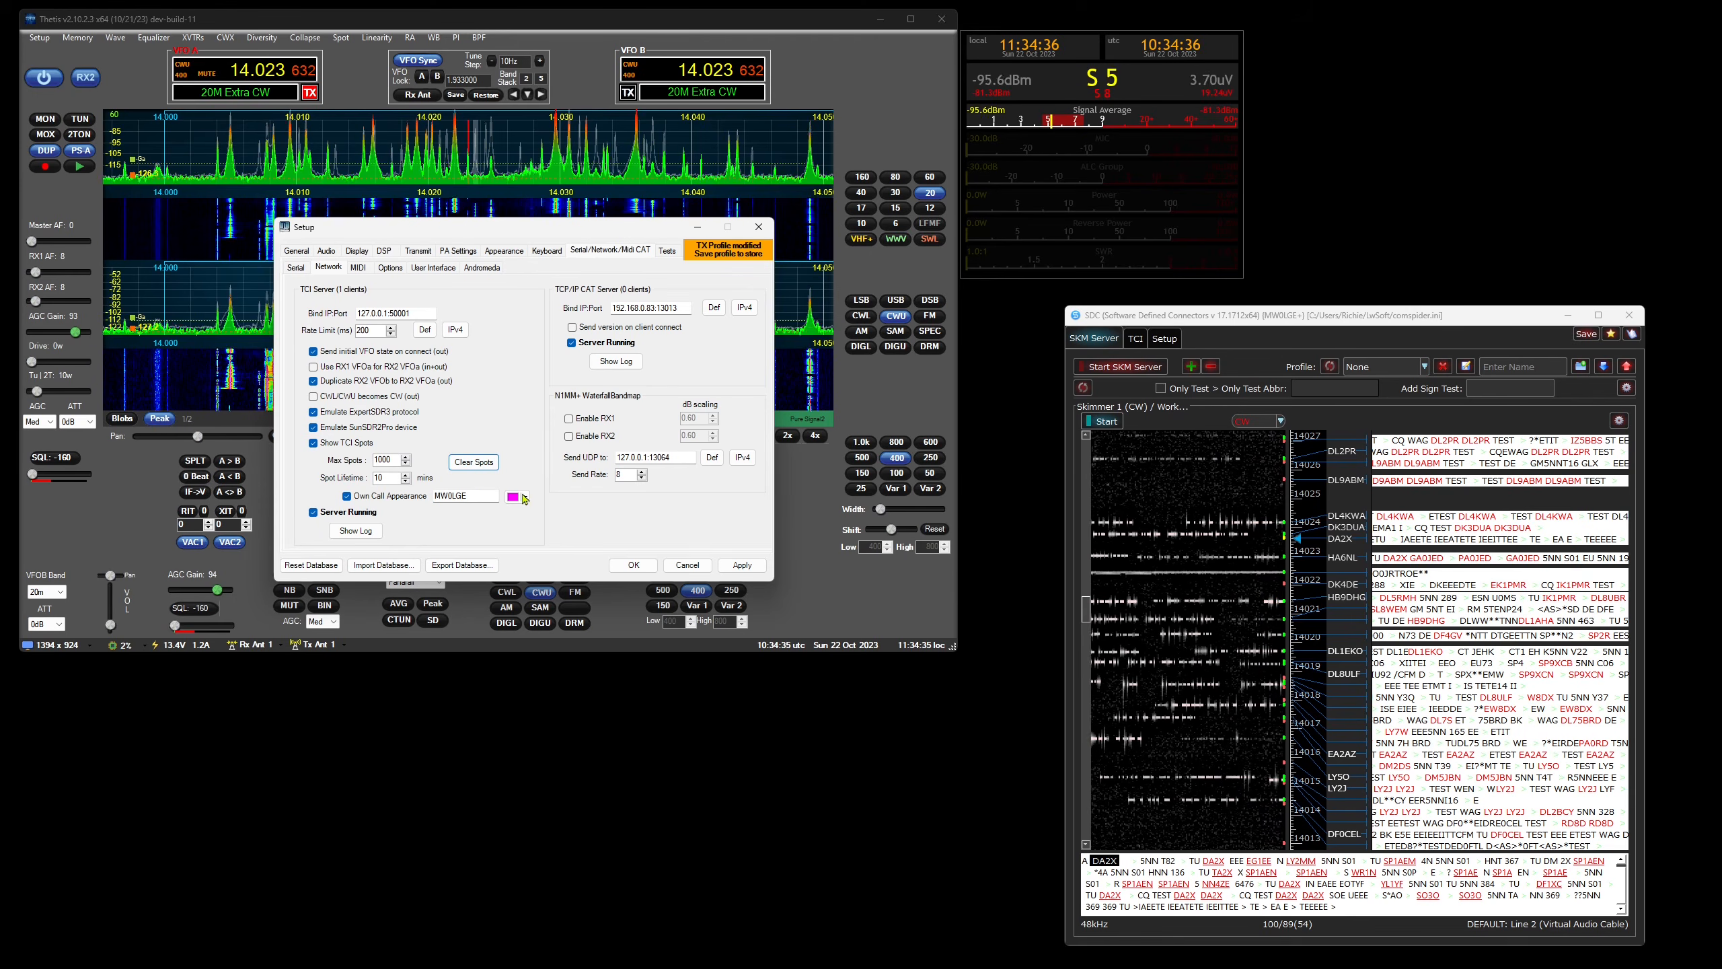
pyautogui.click(634, 566)
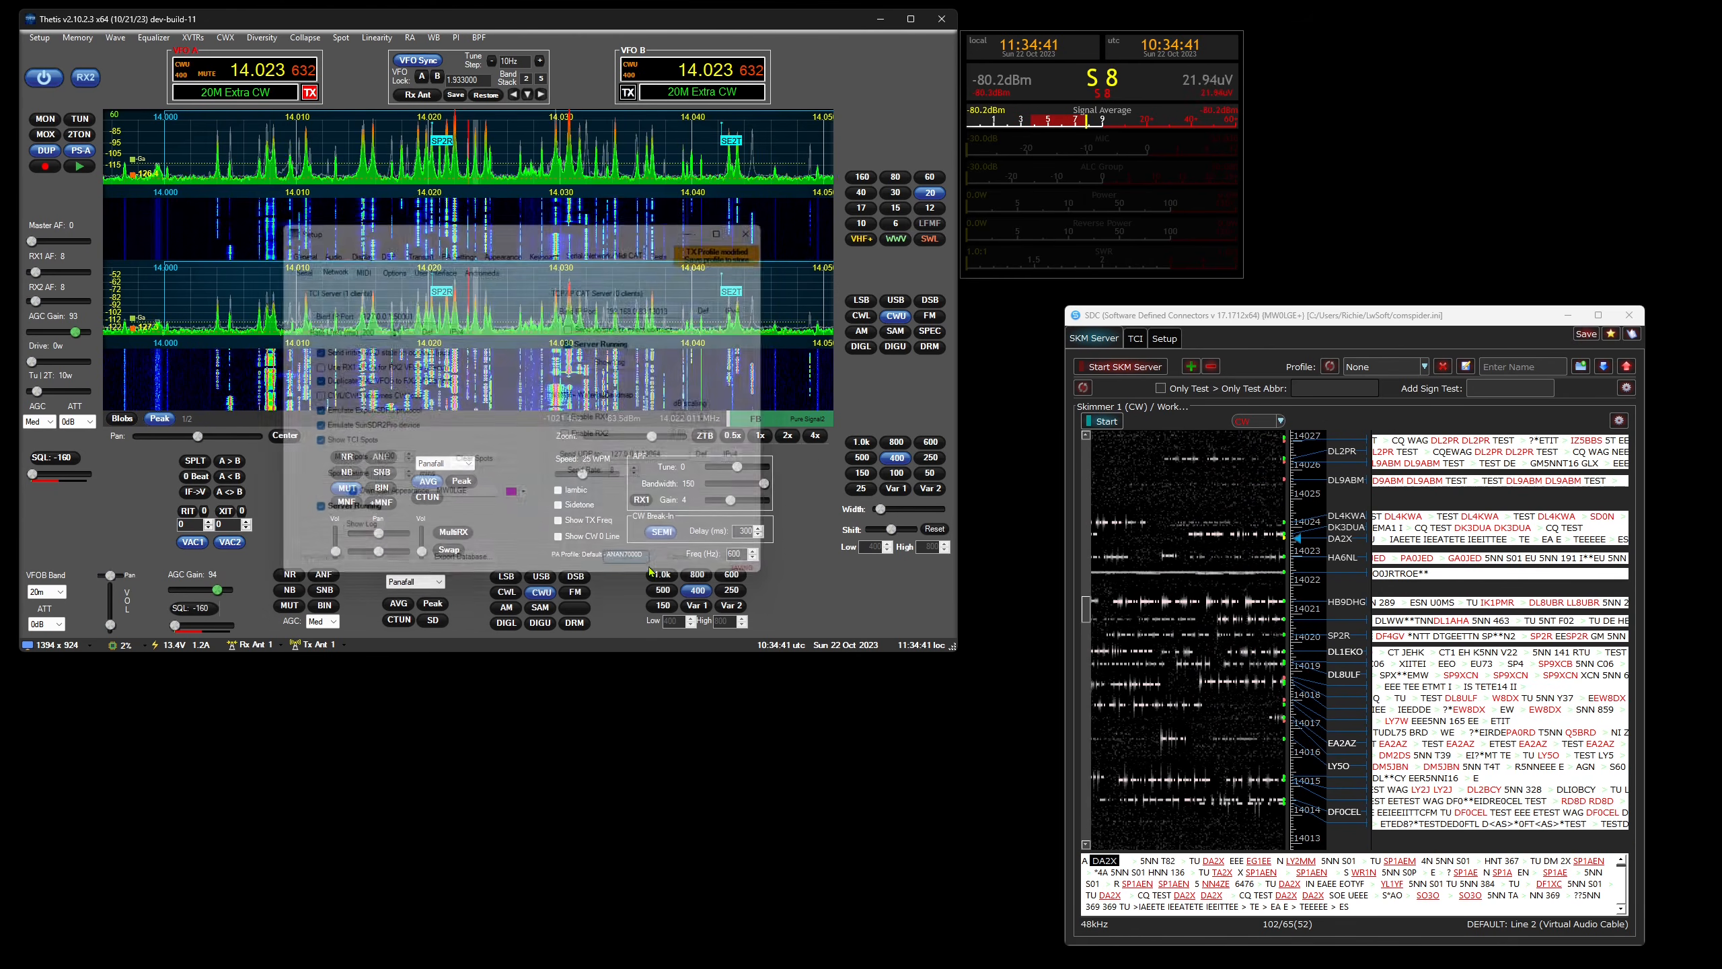